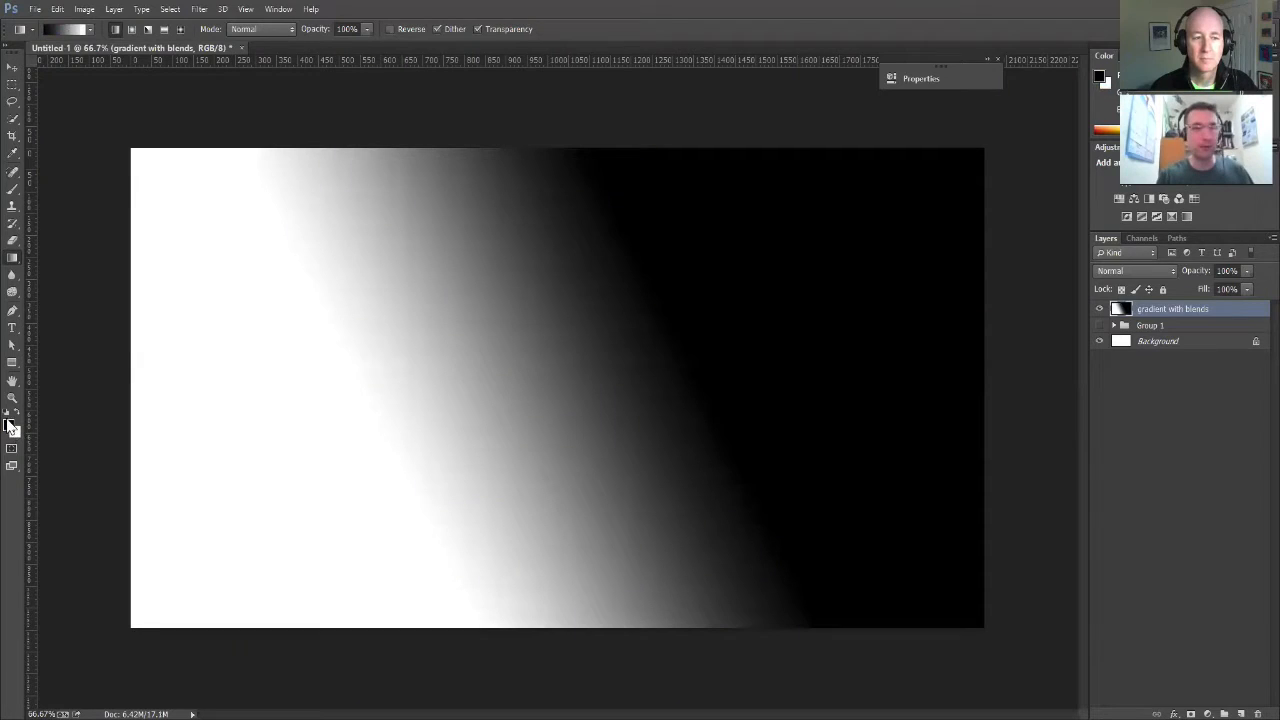
Pick red #e32525 as the foreground colour and swap it with the white background colour.
left_click(10, 426)
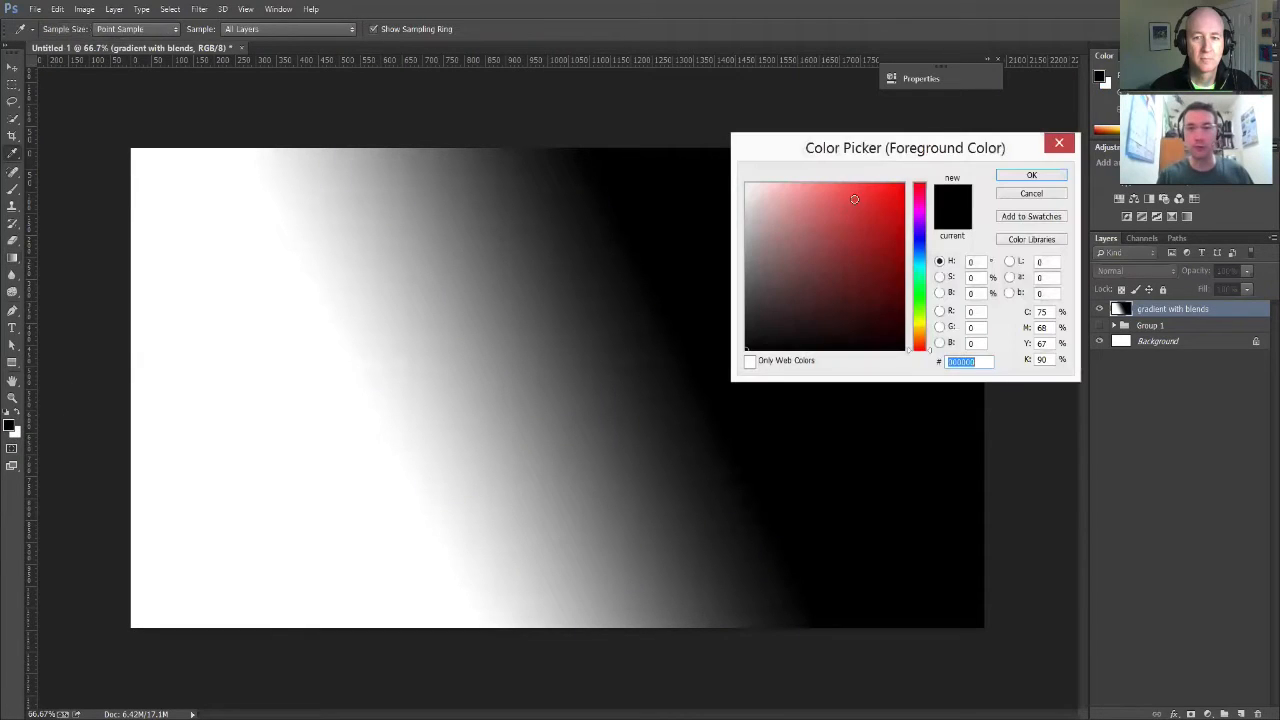
left_click(878, 201)
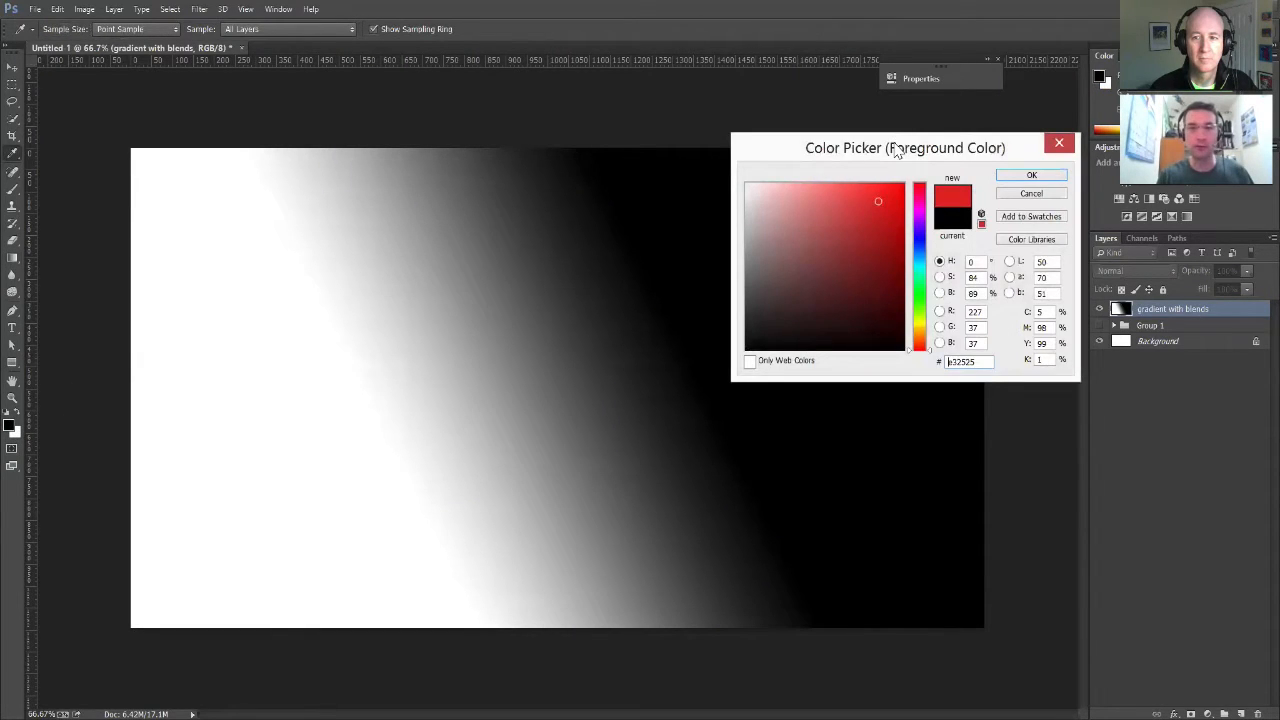
left_click_drag(897, 148, 454, 105)
left_click(584, 131)
key("g")
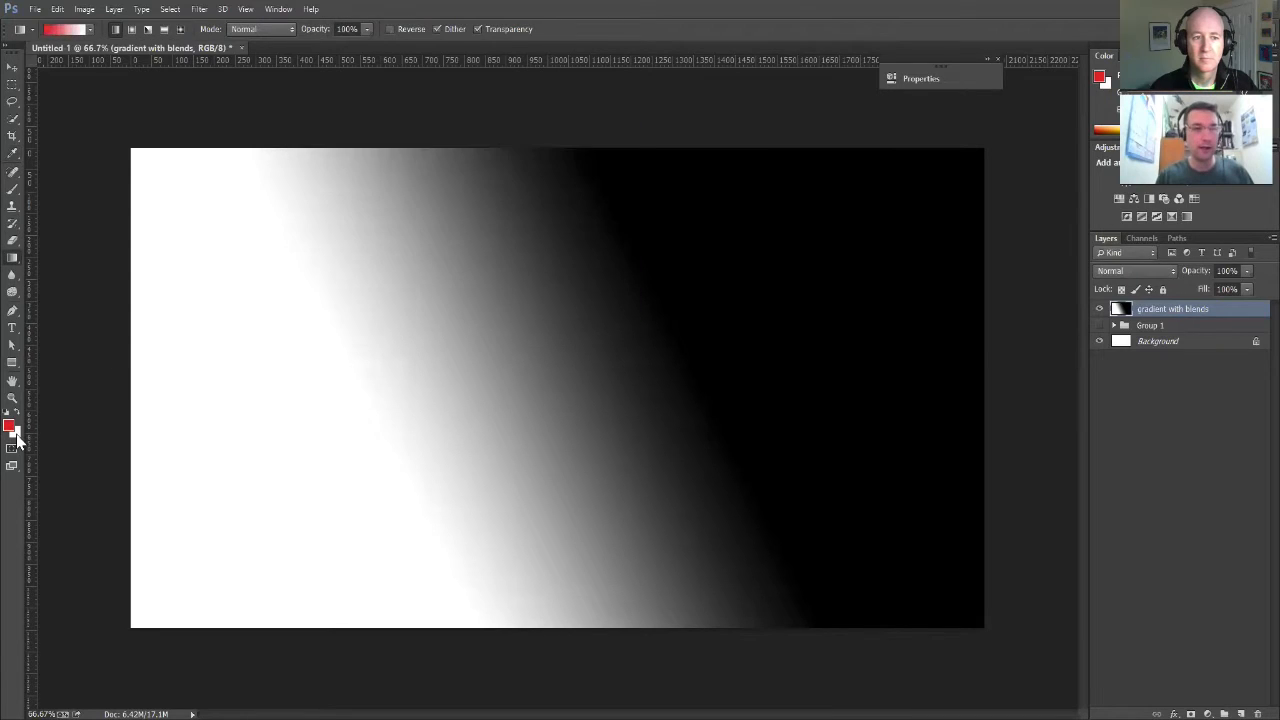
left_click(15, 433)
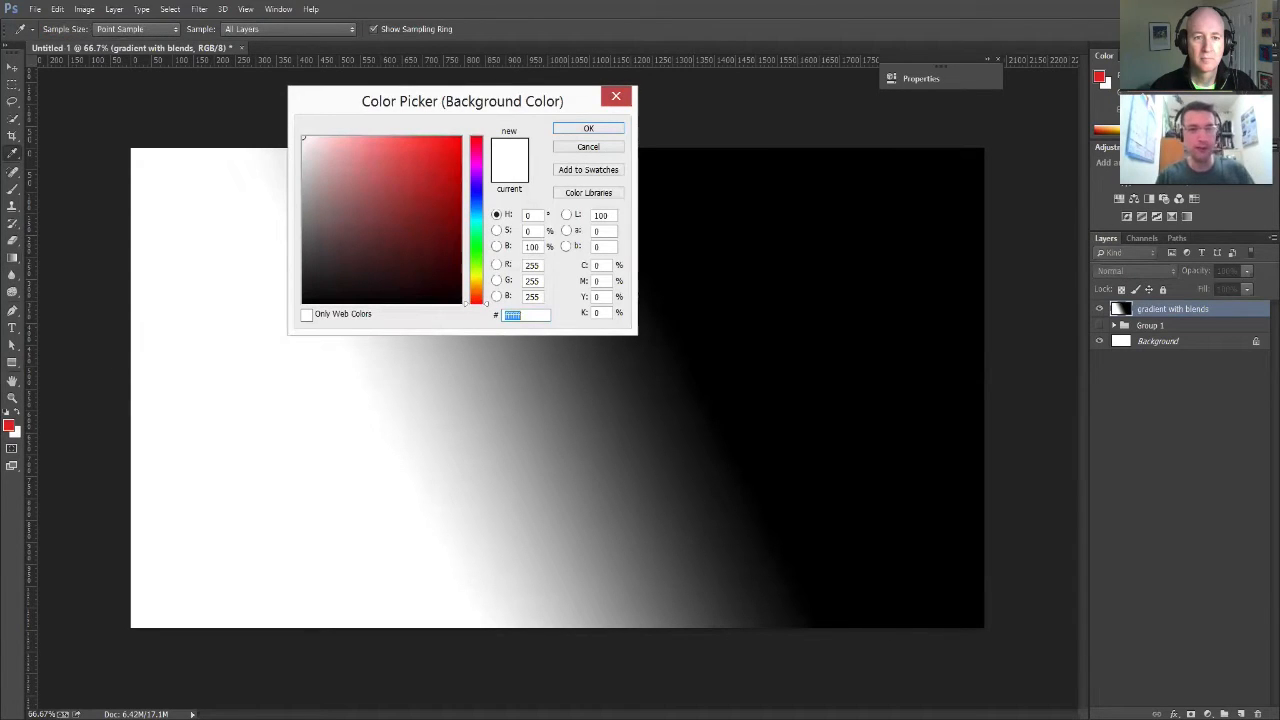
left_click(617, 146)
key("x")
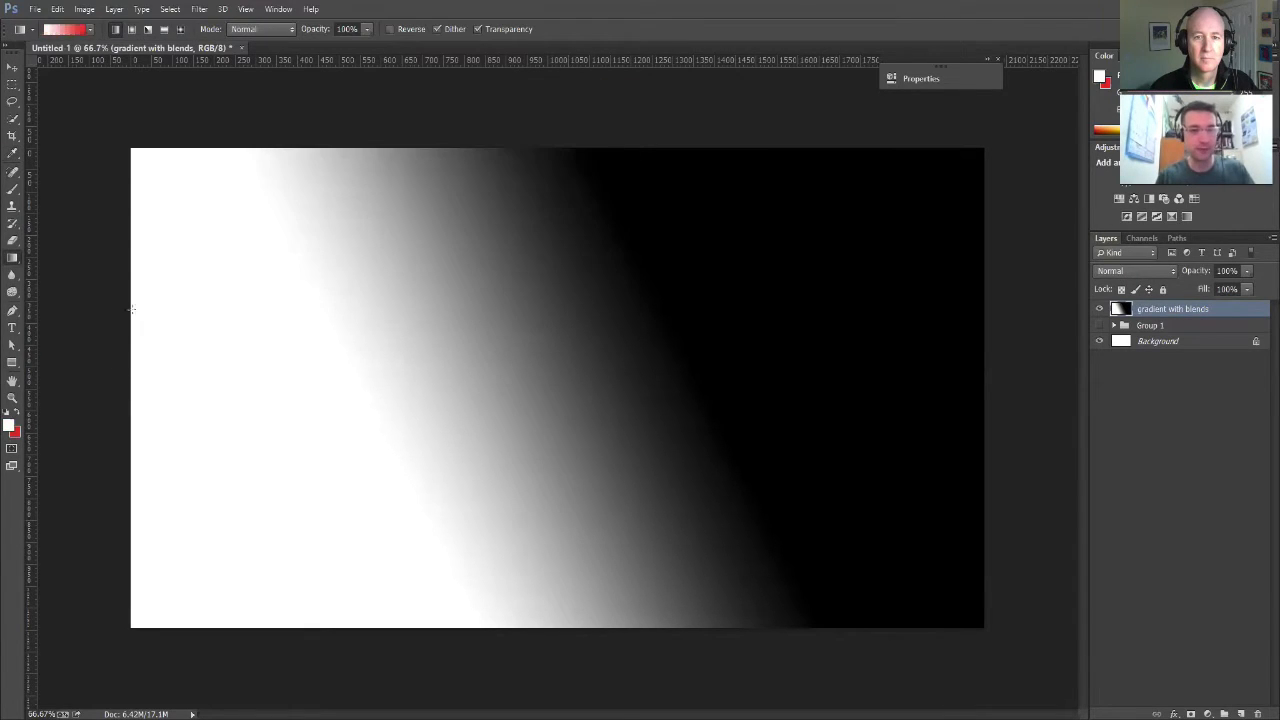
Set the foreground colour to green #10db7e and fill the "gradient with blends" layer with a diagonal green-to-red linear gradient.
left_click(9, 424)
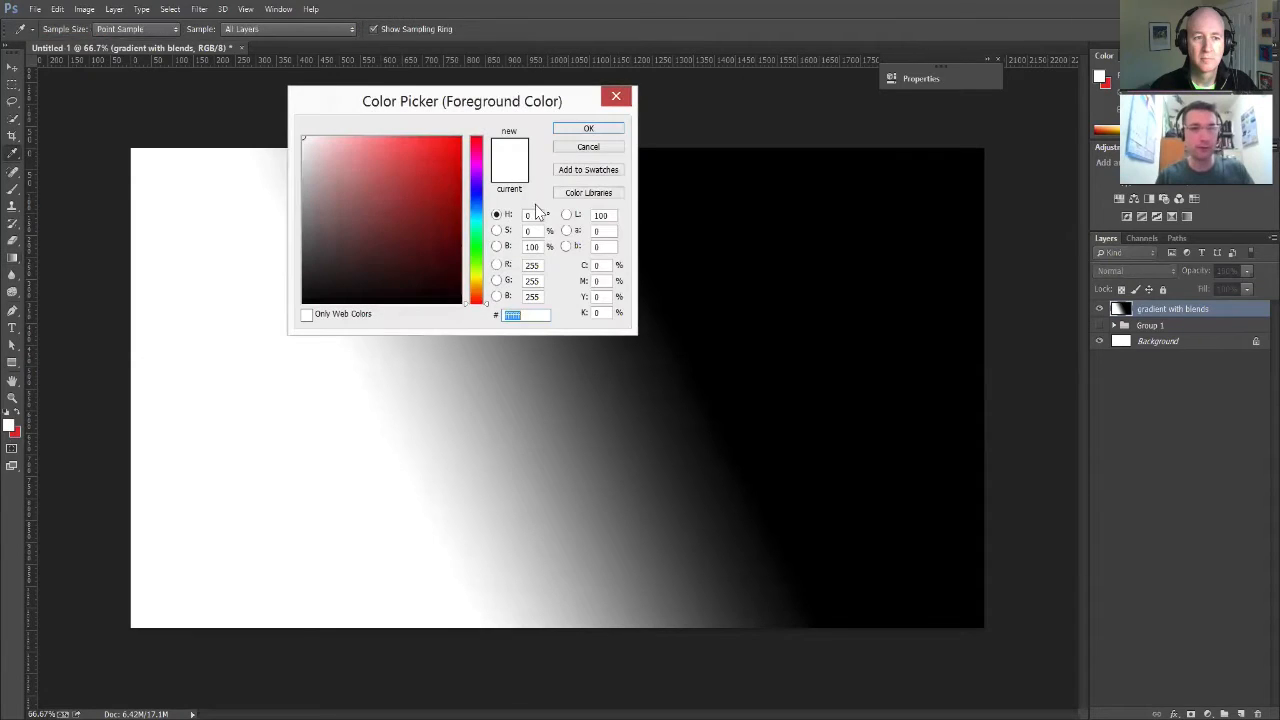
left_click(477, 233)
left_click(449, 161)
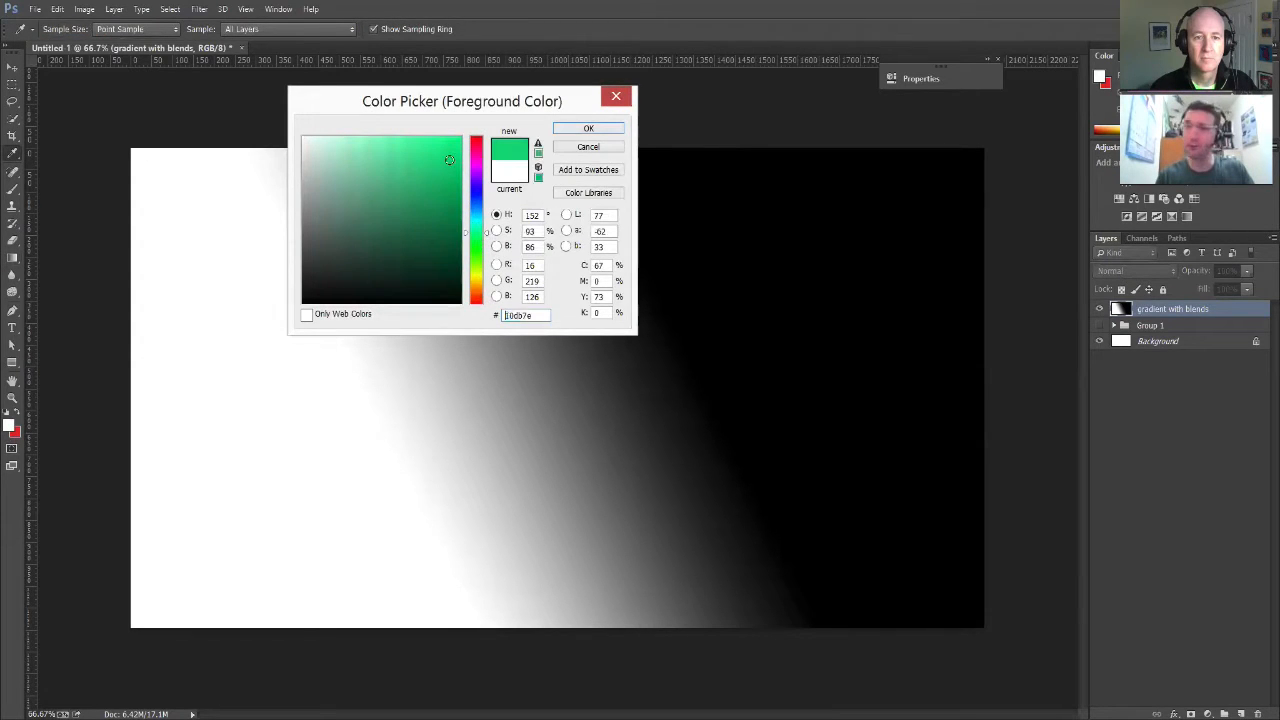
left_click(589, 128)
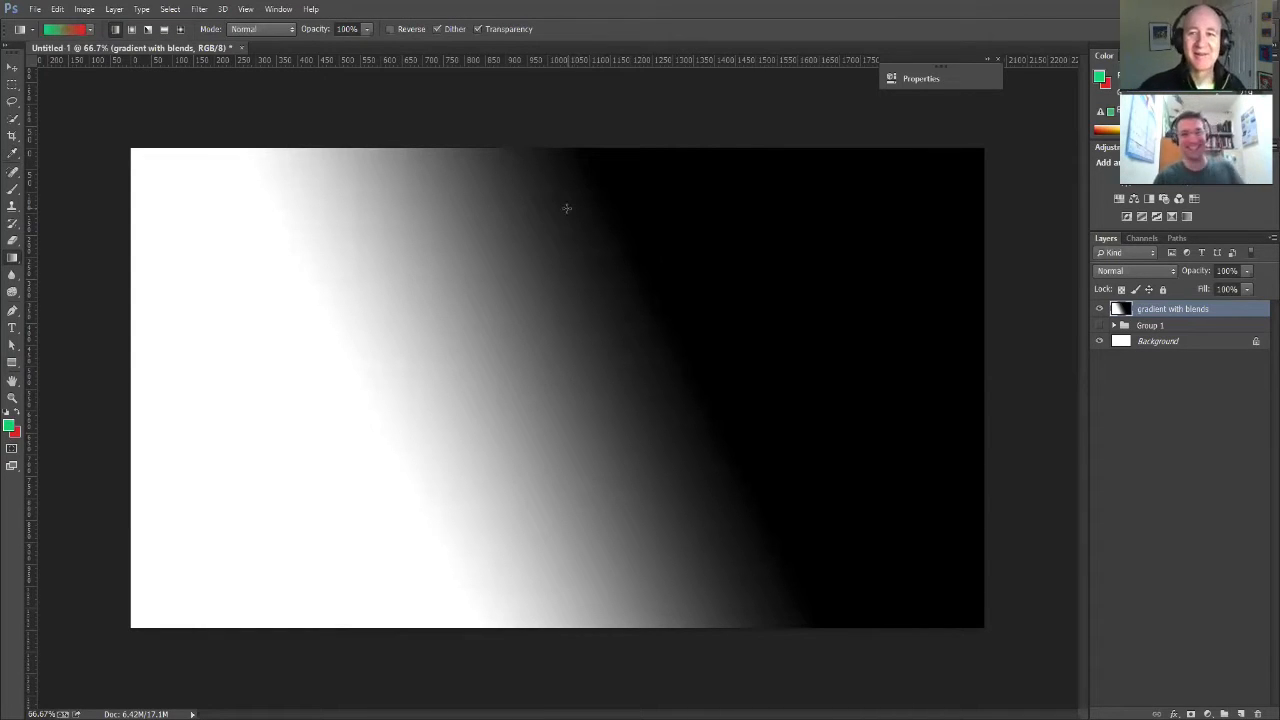
left_click_drag(566, 206, 448, 528)
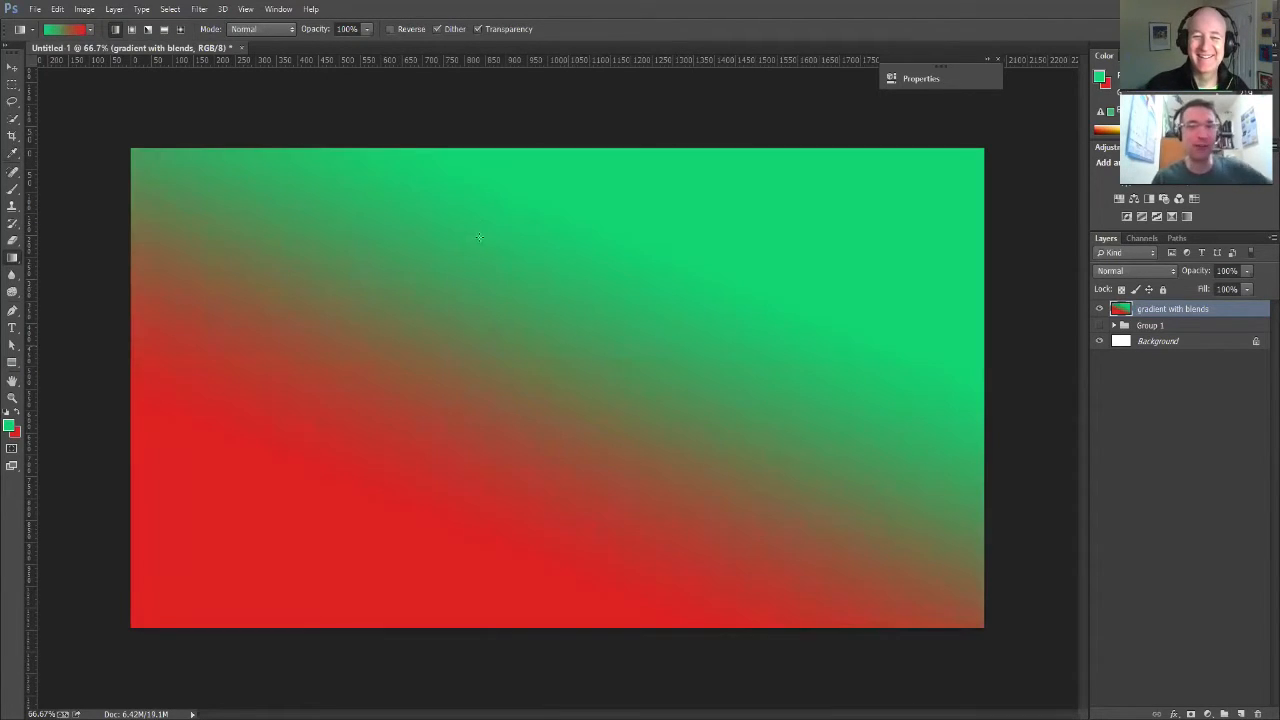
left_click_drag(483, 227, 612, 578)
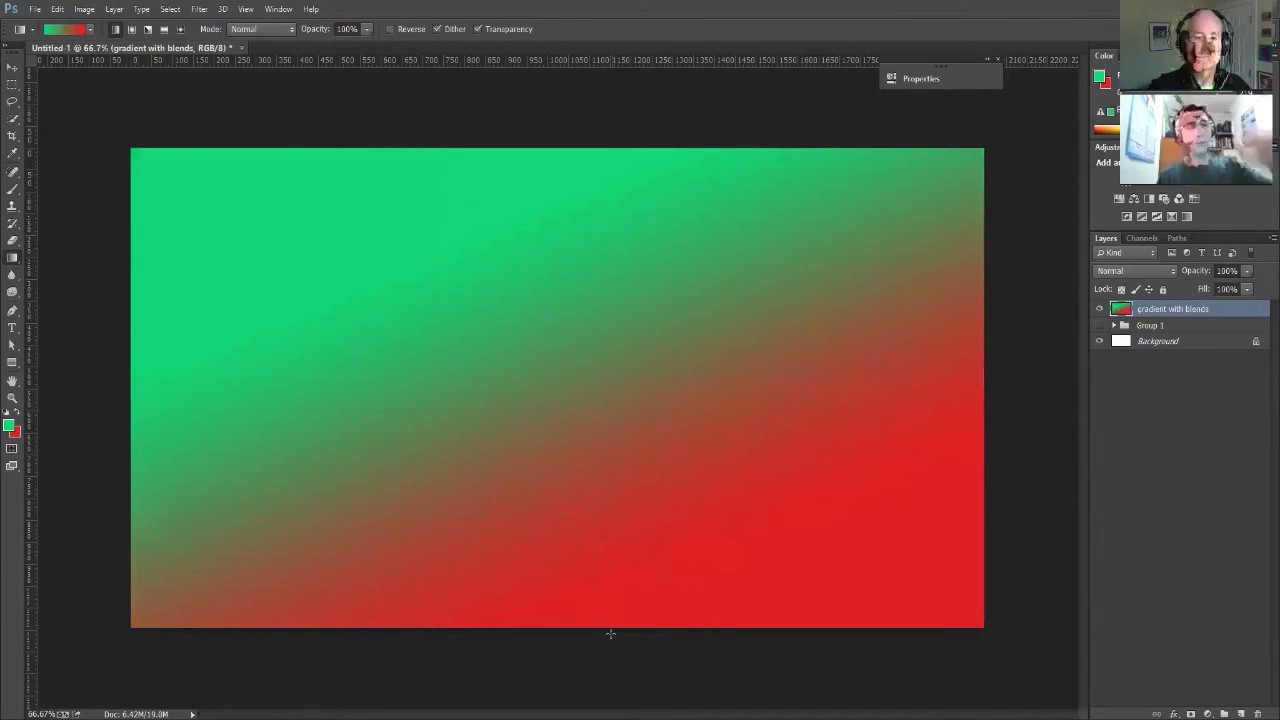
Set the Gradient tool's blend mode to Difference and draw several overlapping green-to-red gradients in different directions across the layer.
left_click(257, 30)
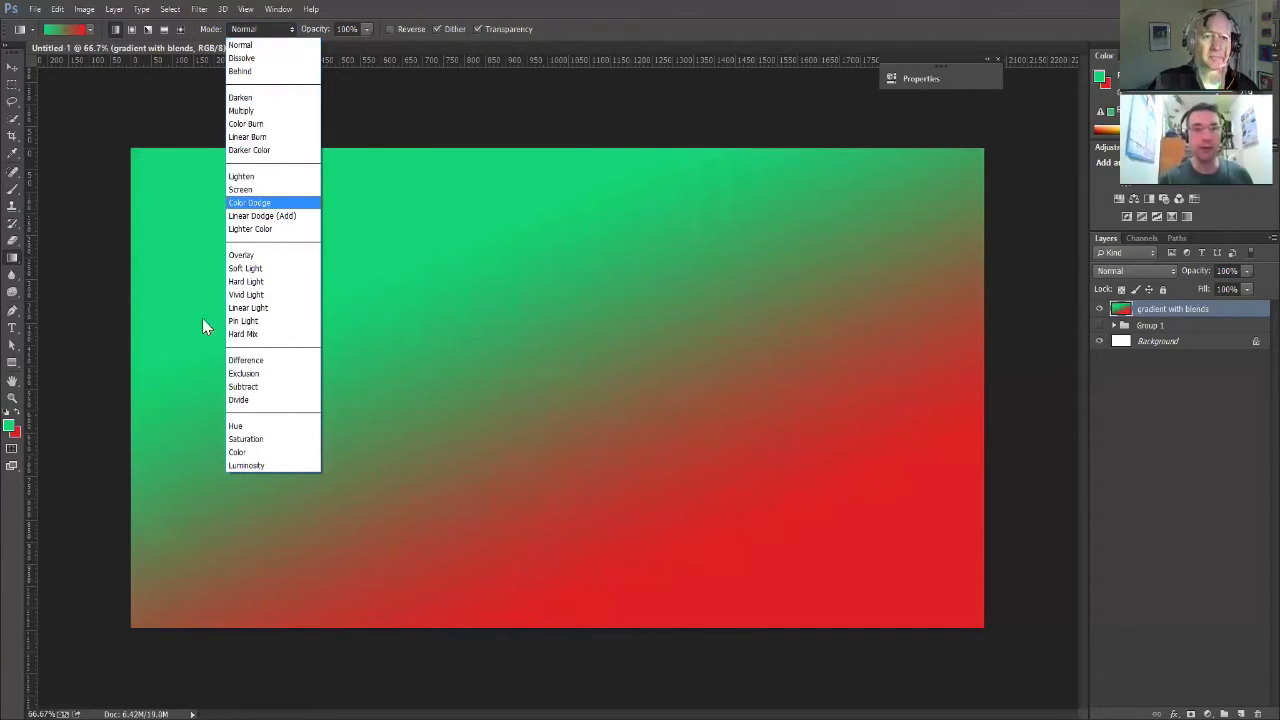
left_click(244, 360)
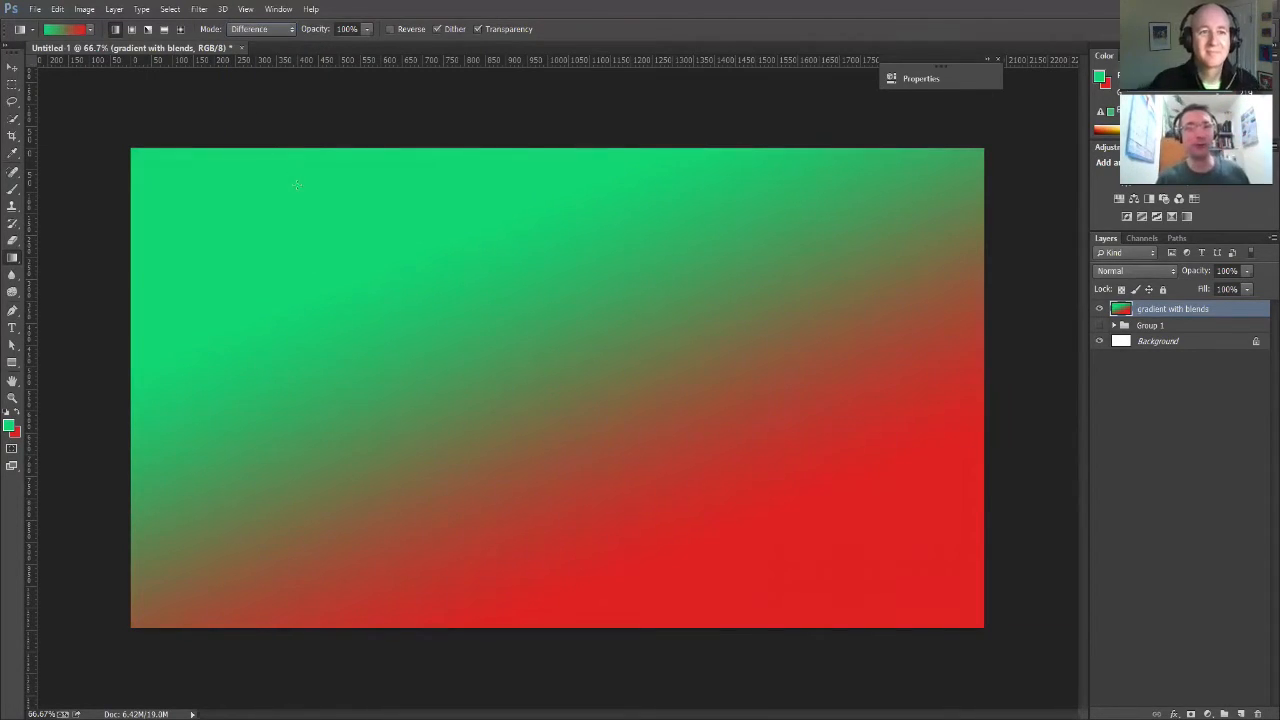
left_click_drag(428, 524, 446, 546)
left_click_drag(686, 328, 830, 369)
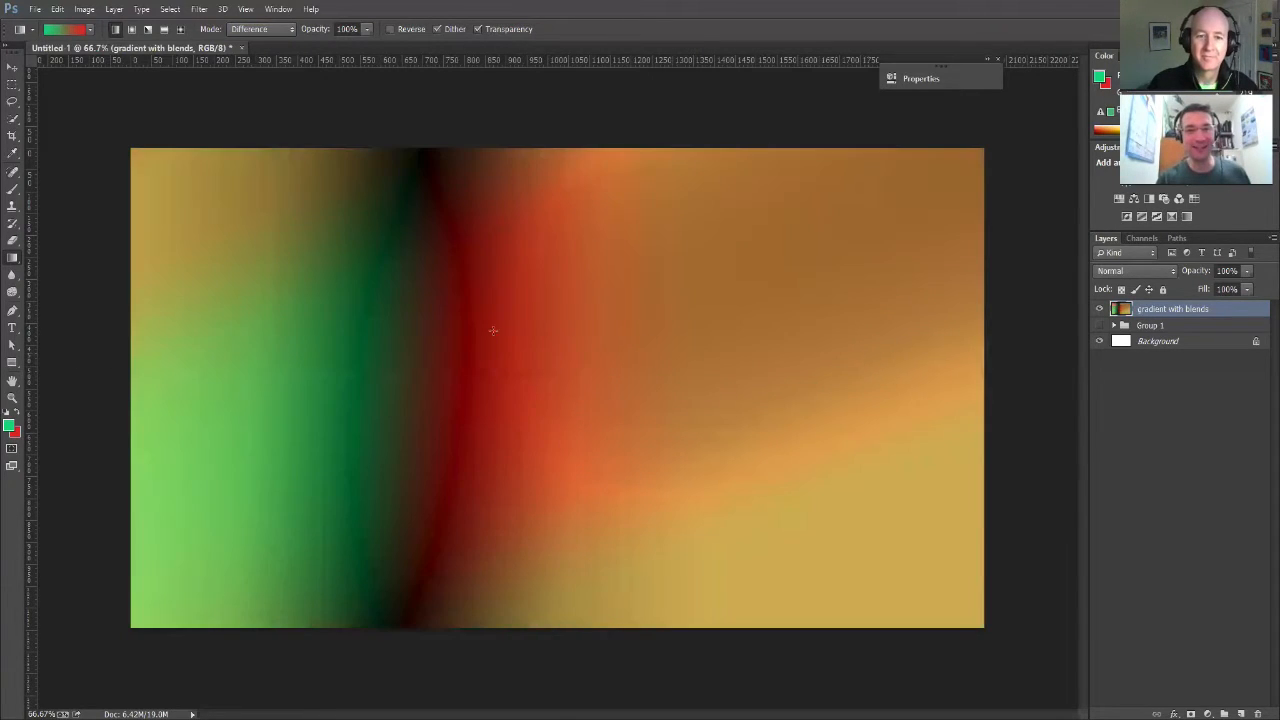
left_click_drag(493, 330, 461, 455)
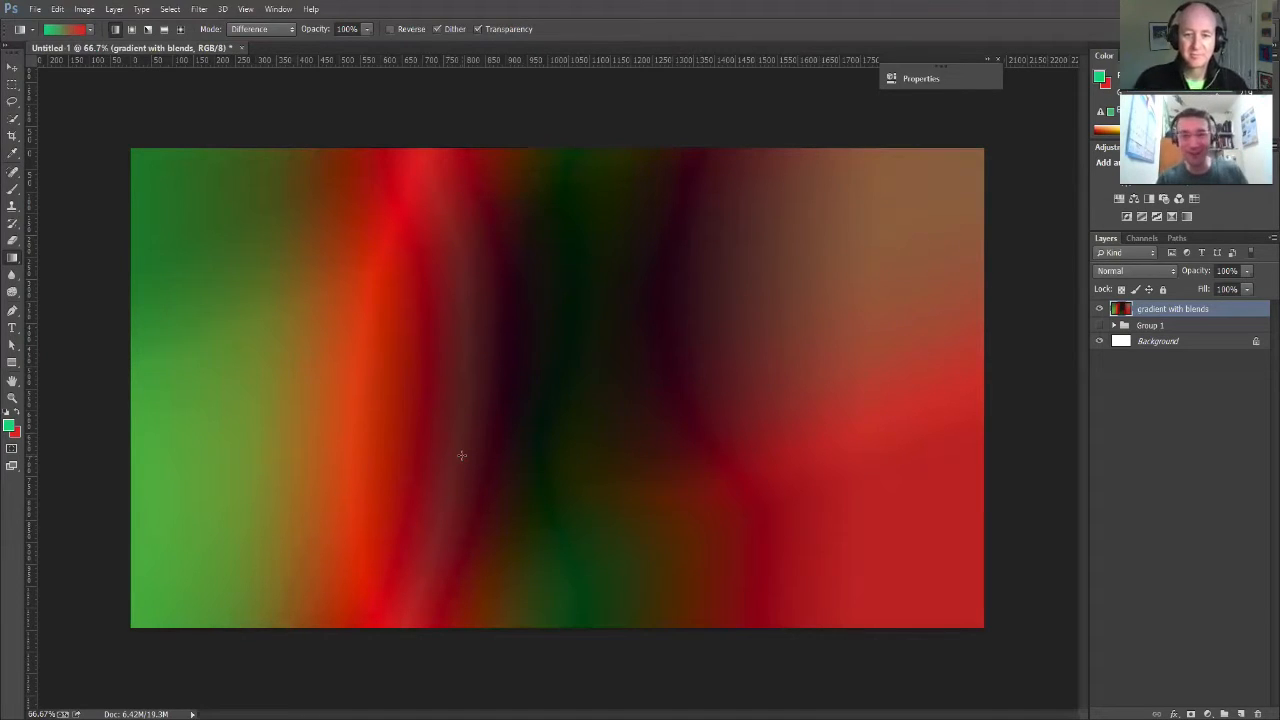
left_click_drag(461, 455, 258, 308)
left_click_drag(258, 308, 290, 308)
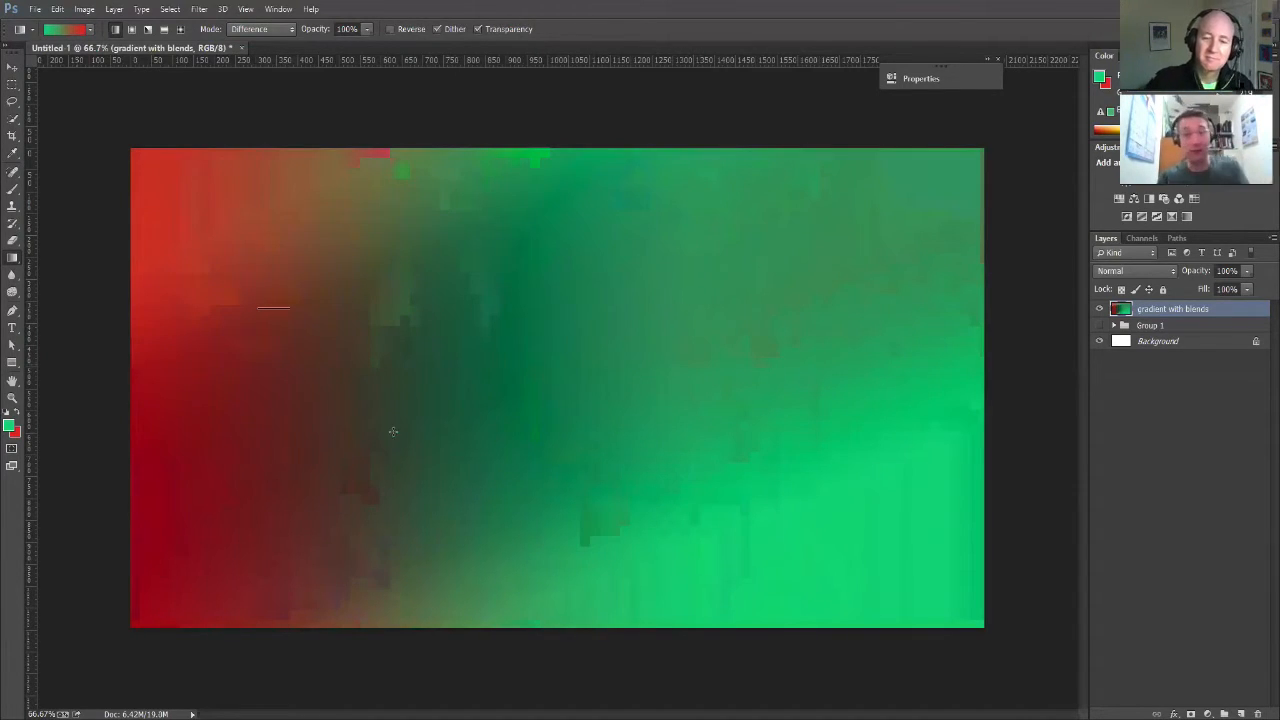
Pick blue #102ddb as the foreground colour and swap it with the red background colour.
left_click(11, 427)
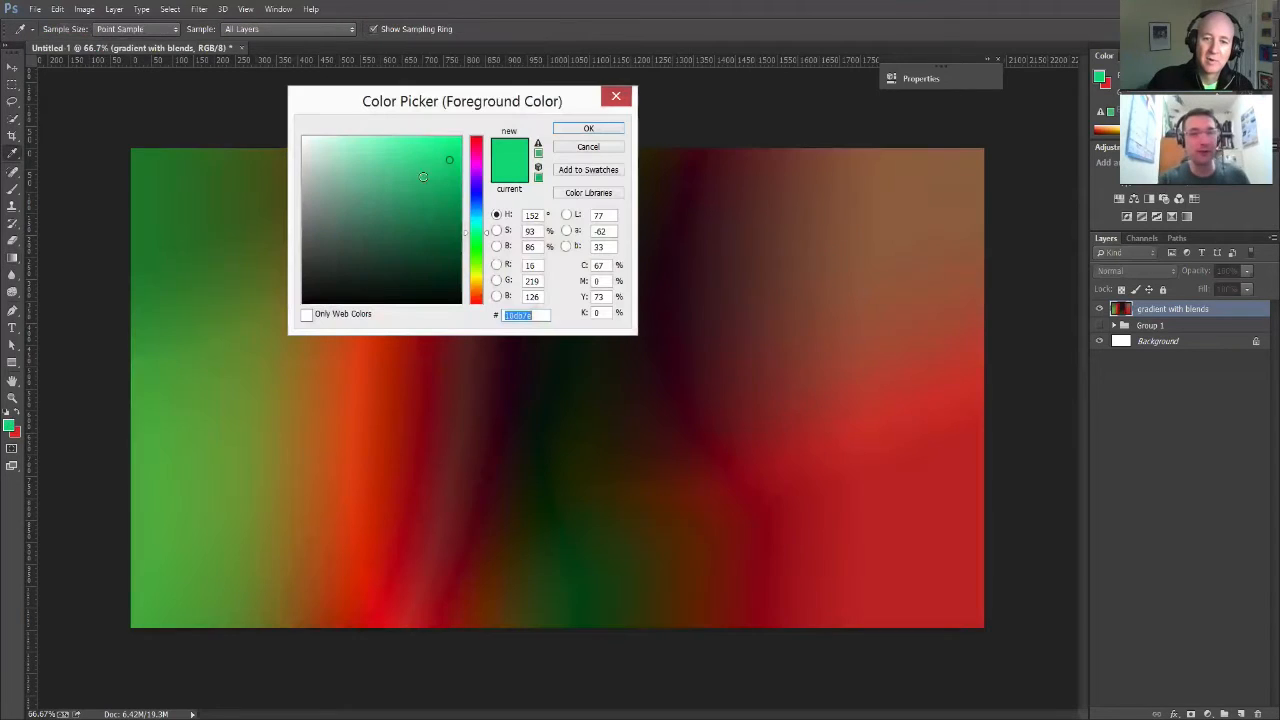
left_click(477, 196)
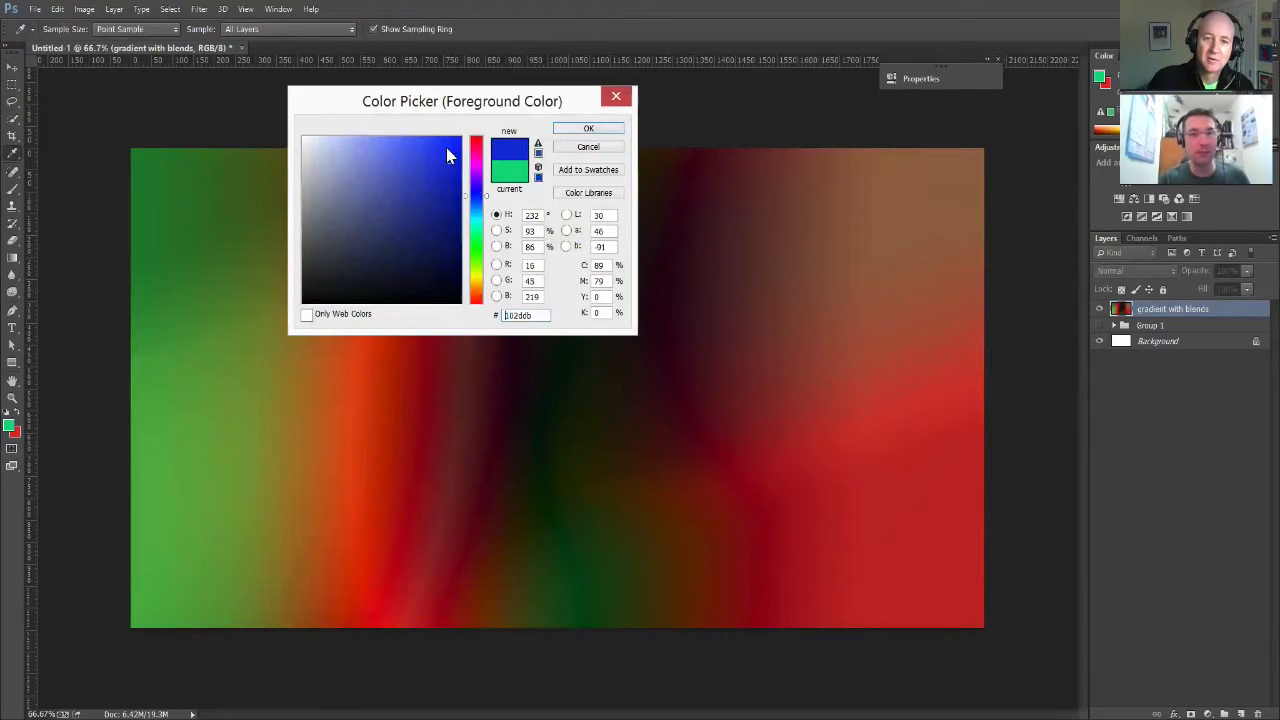
left_click(560, 129)
key("x")
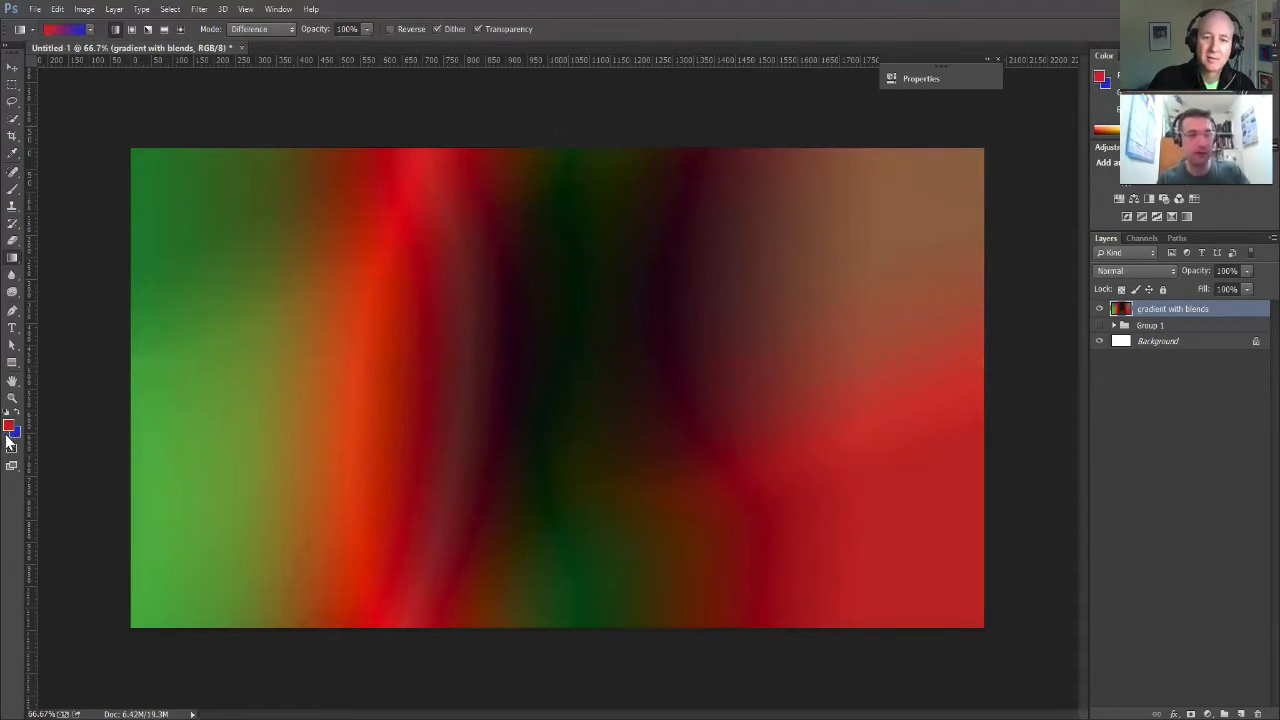
Set the foreground colour to bright yellow #f1ff0b.
left_click(10, 426)
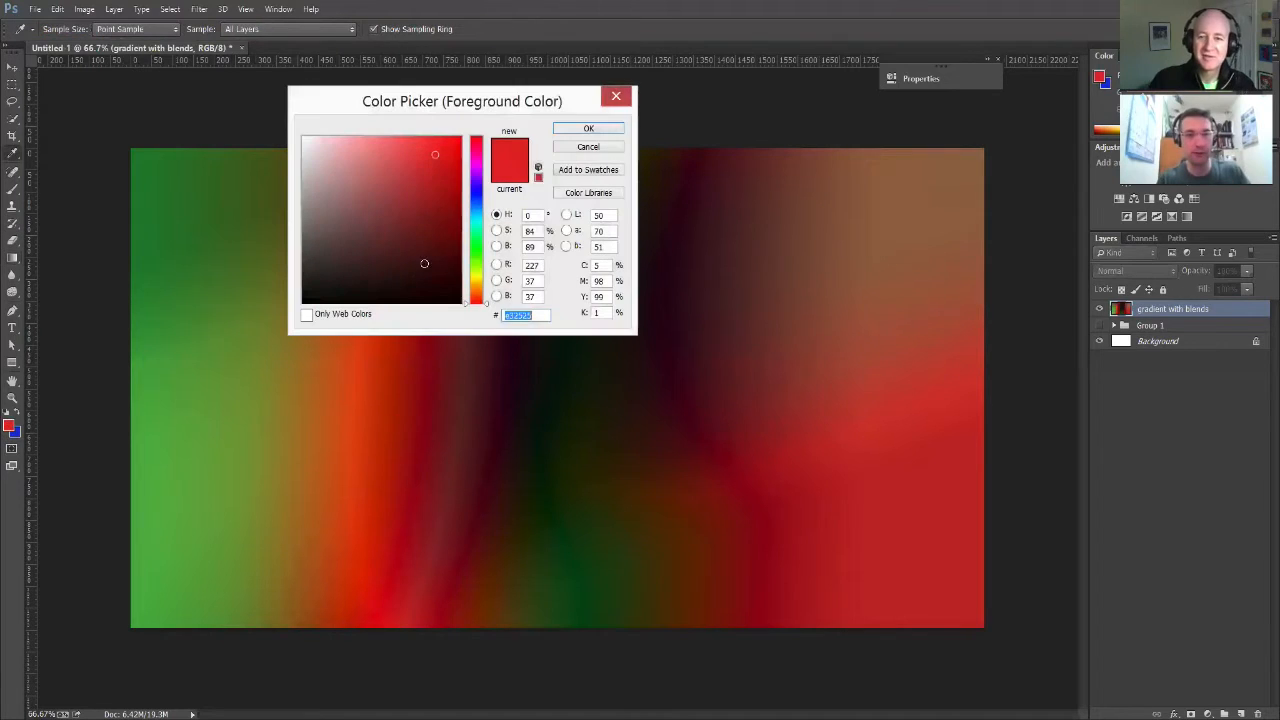
left_click(477, 272)
left_click_drag(394, 177, 455, 137)
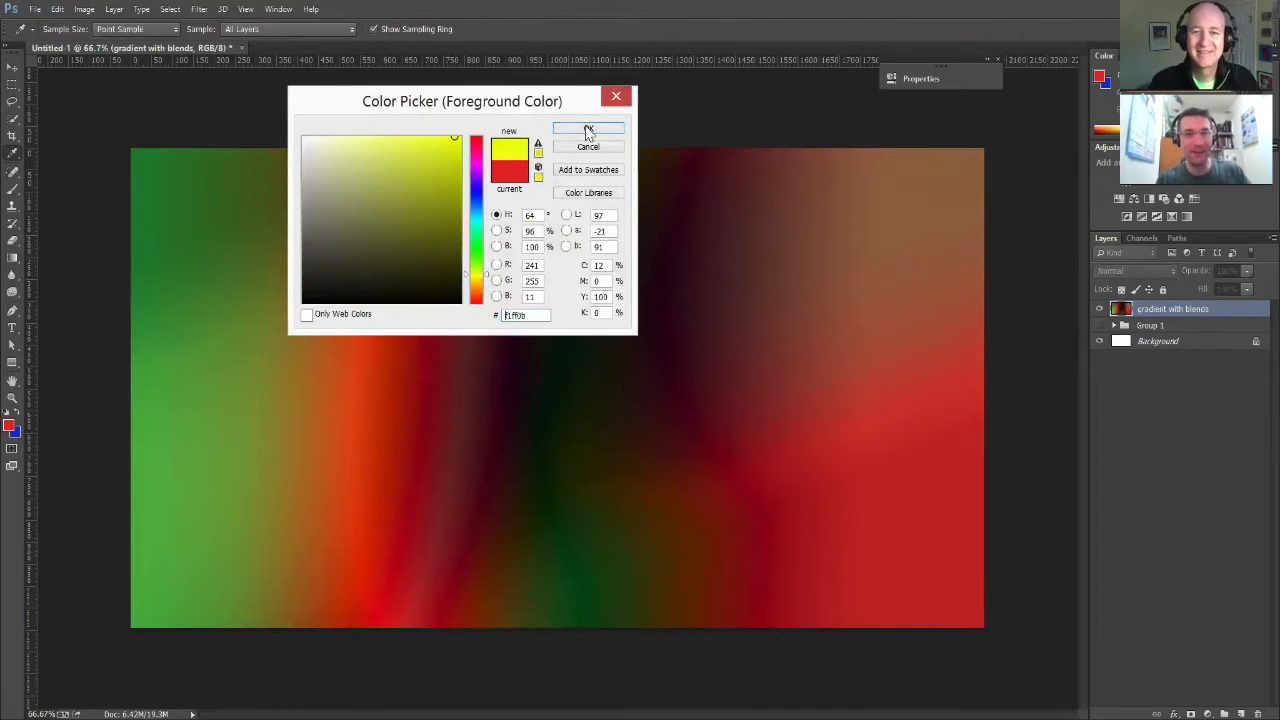
left_click(587, 128)
Draw three overlapping yellow-to-blue gradients in Difference mode across the middle of the layer.
left_click_drag(382, 463, 648, 225)
left_click_drag(373, 403, 757, 418)
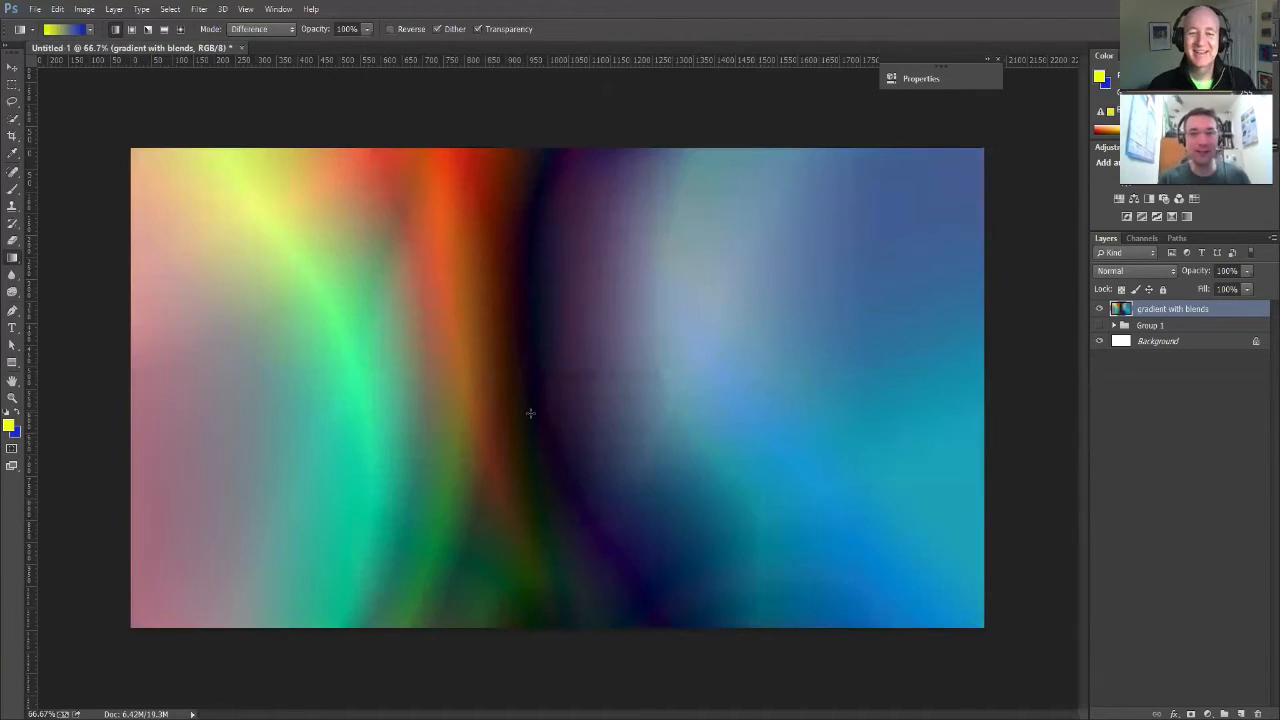
left_click_drag(531, 414, 585, 410)
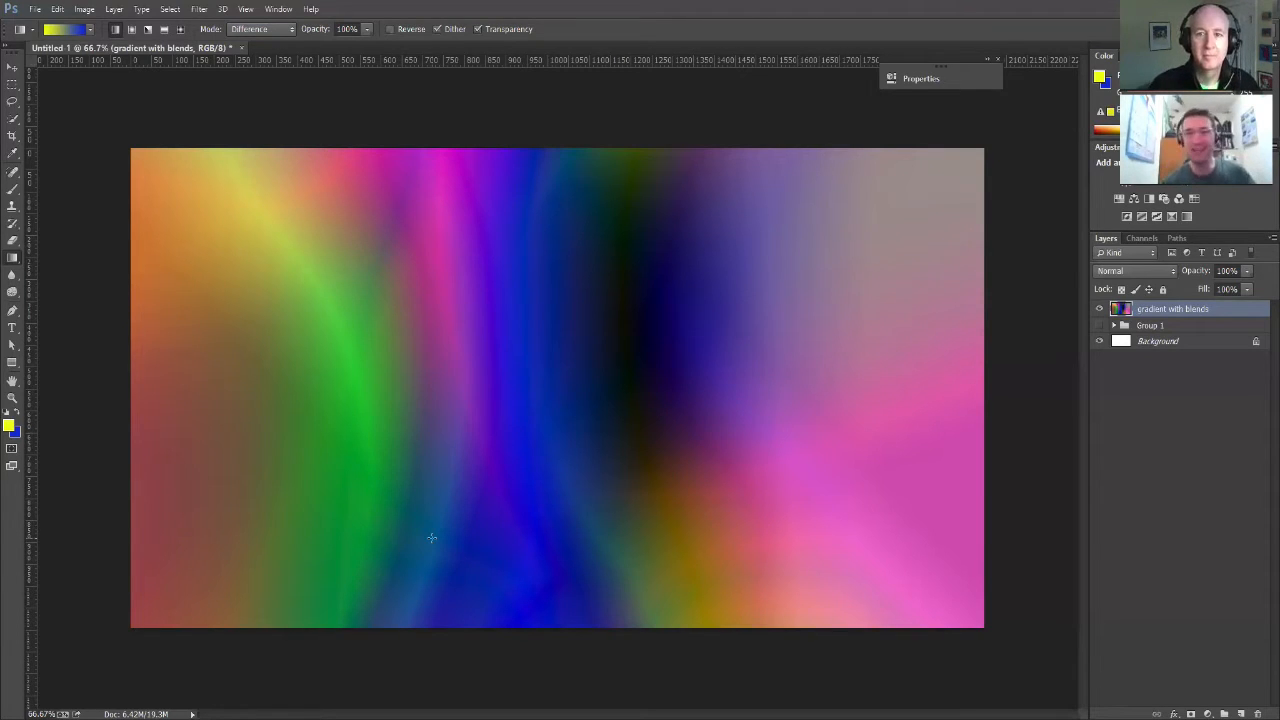
Distort the layer with the Polar Coordinates filter using Polar to Rectangular, and reapply the same filter twice.
left_click(200, 12)
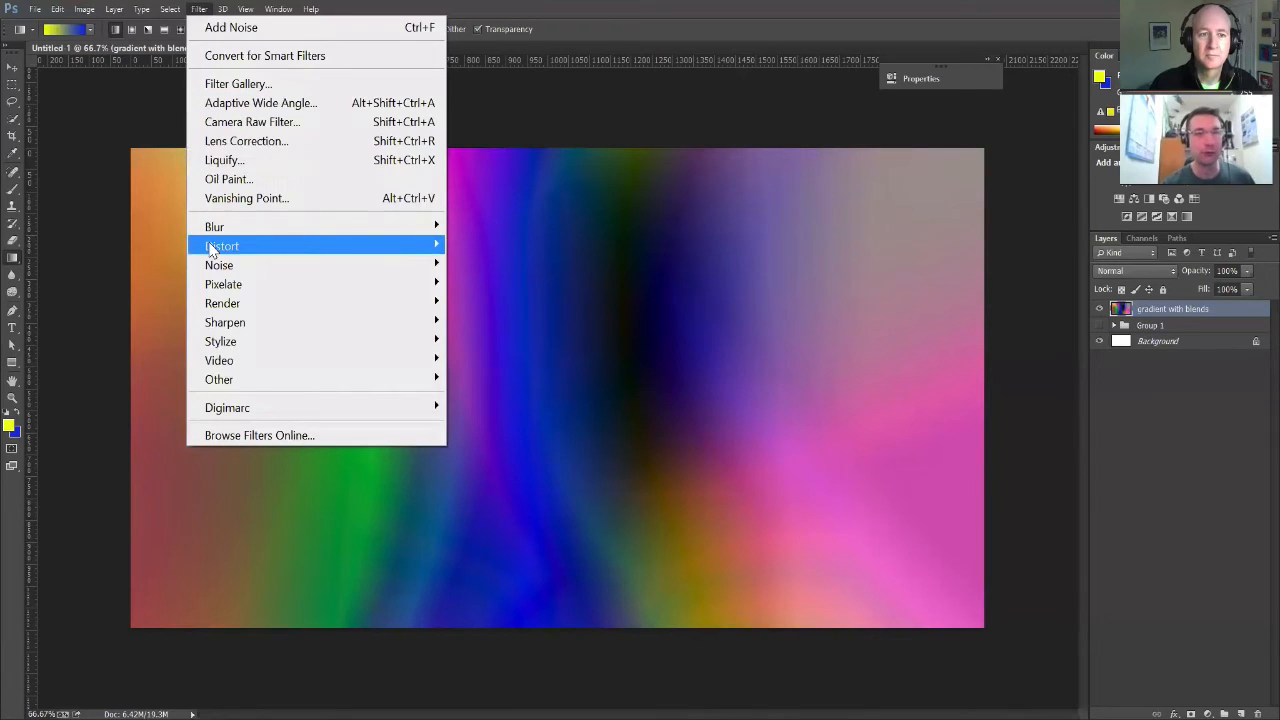
mouse_move(212, 250)
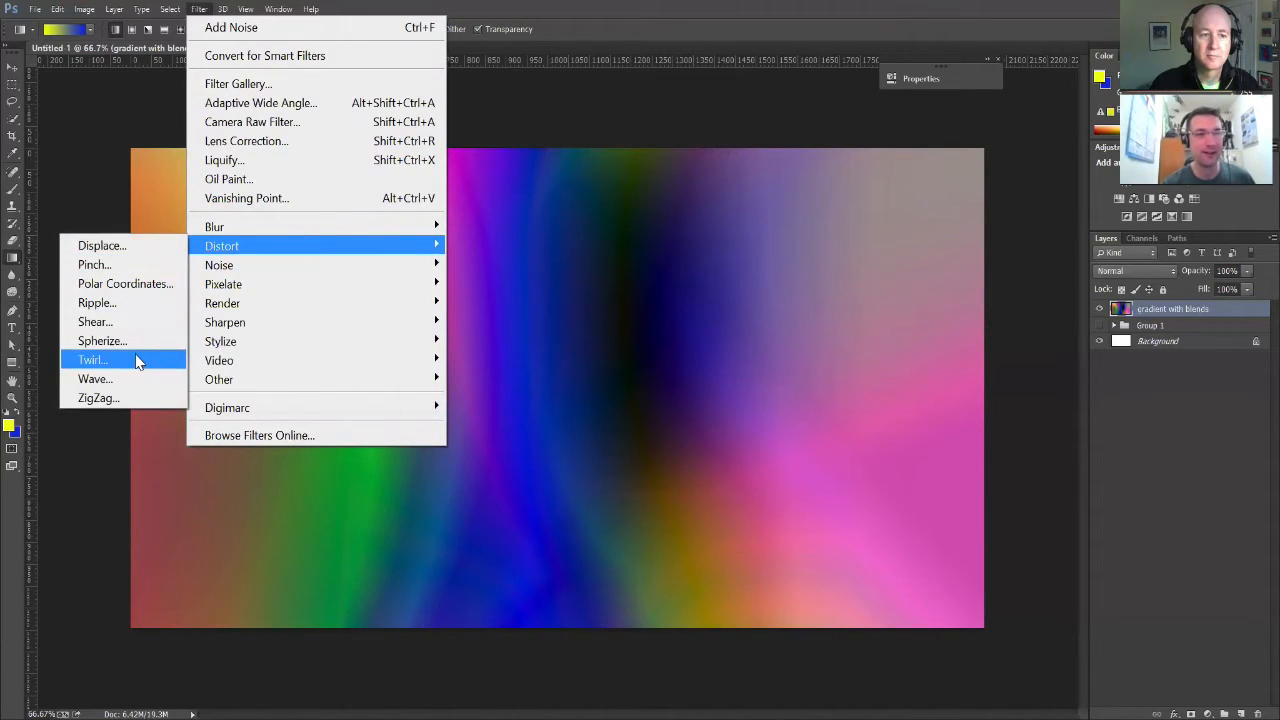
left_click(150, 284)
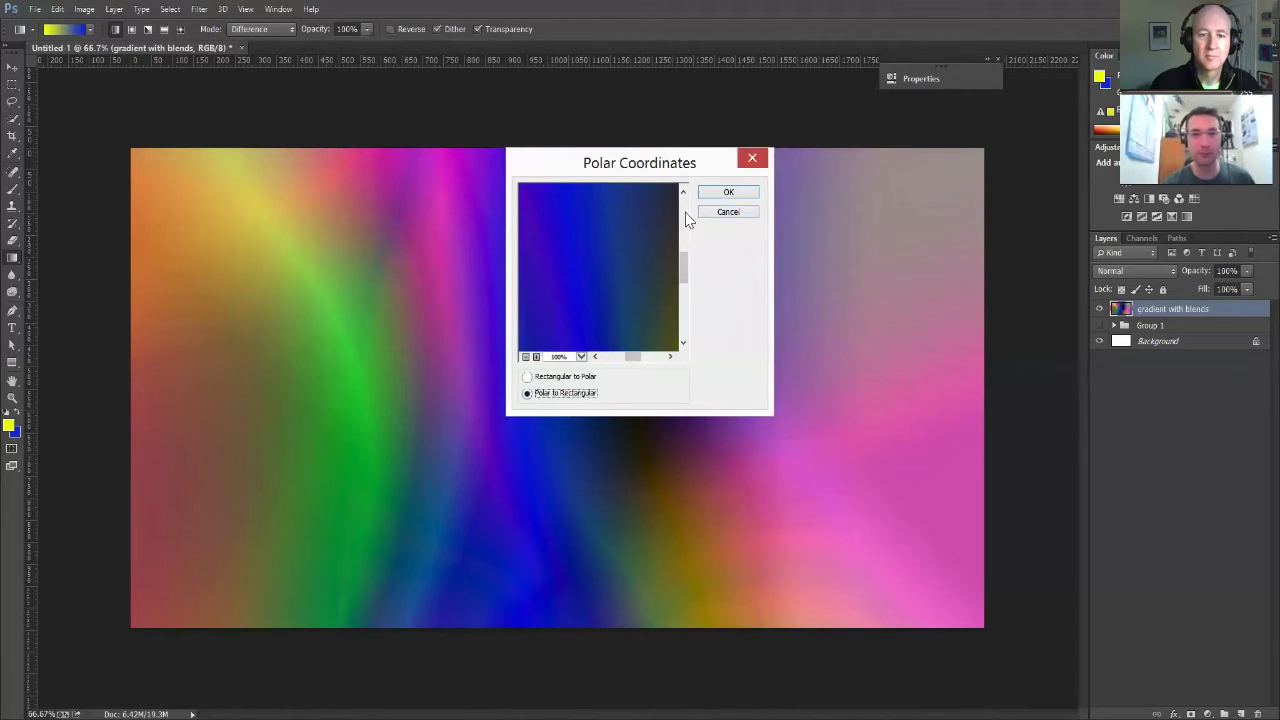
left_click(729, 192)
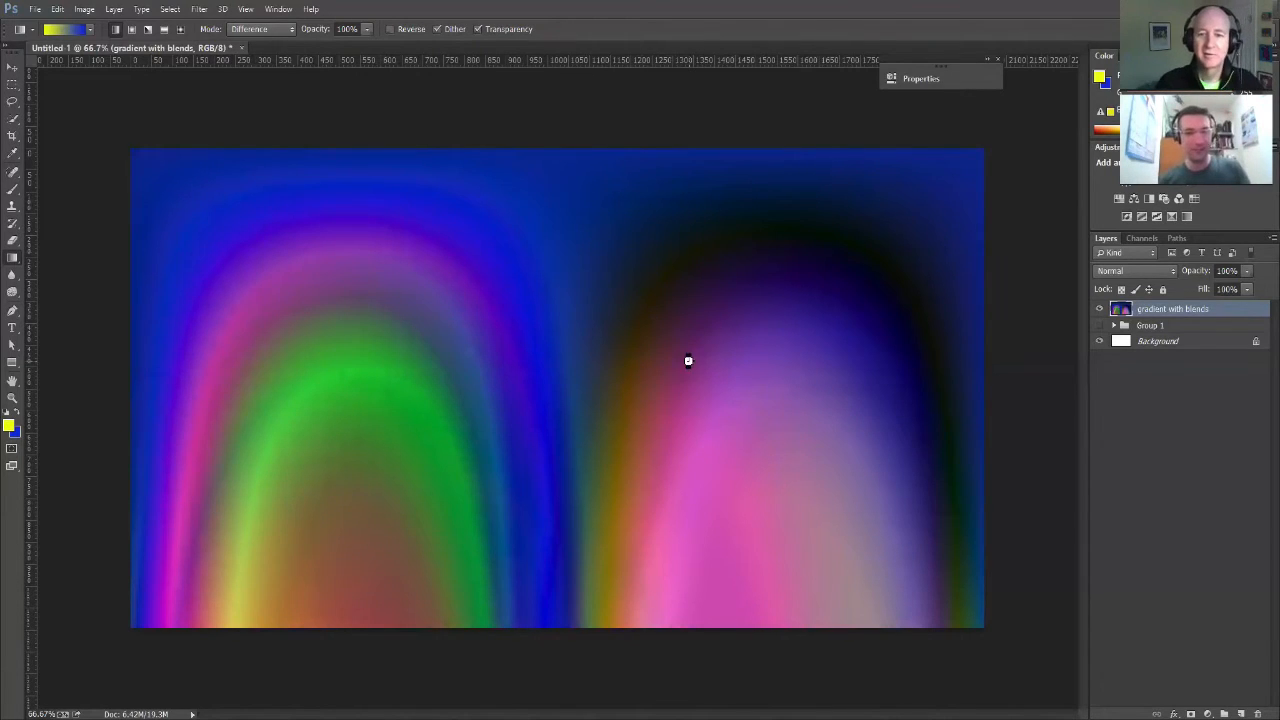
key("ctrl+f")
key("ctrl+f")
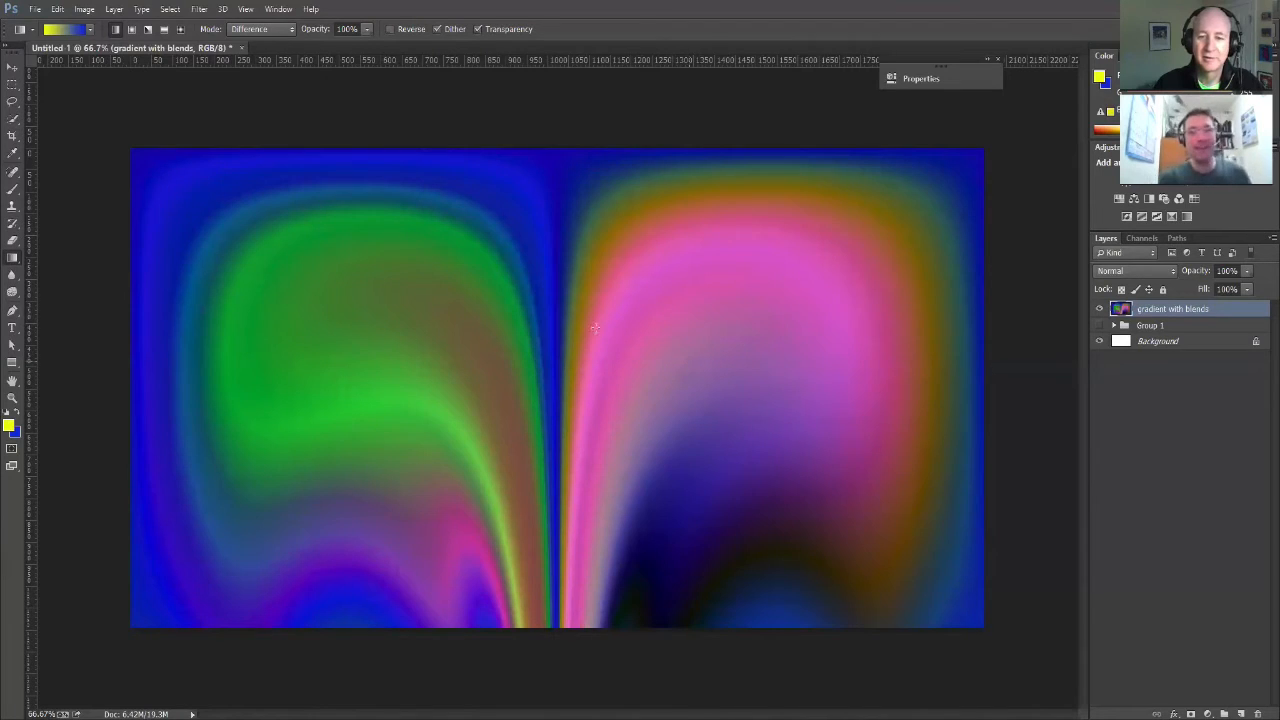
Draw one more Difference gradient over the distorted layer, and two more with the Gradient tool's blend mode set to Exclusion.
left_click_drag(583, 411, 743, 461)
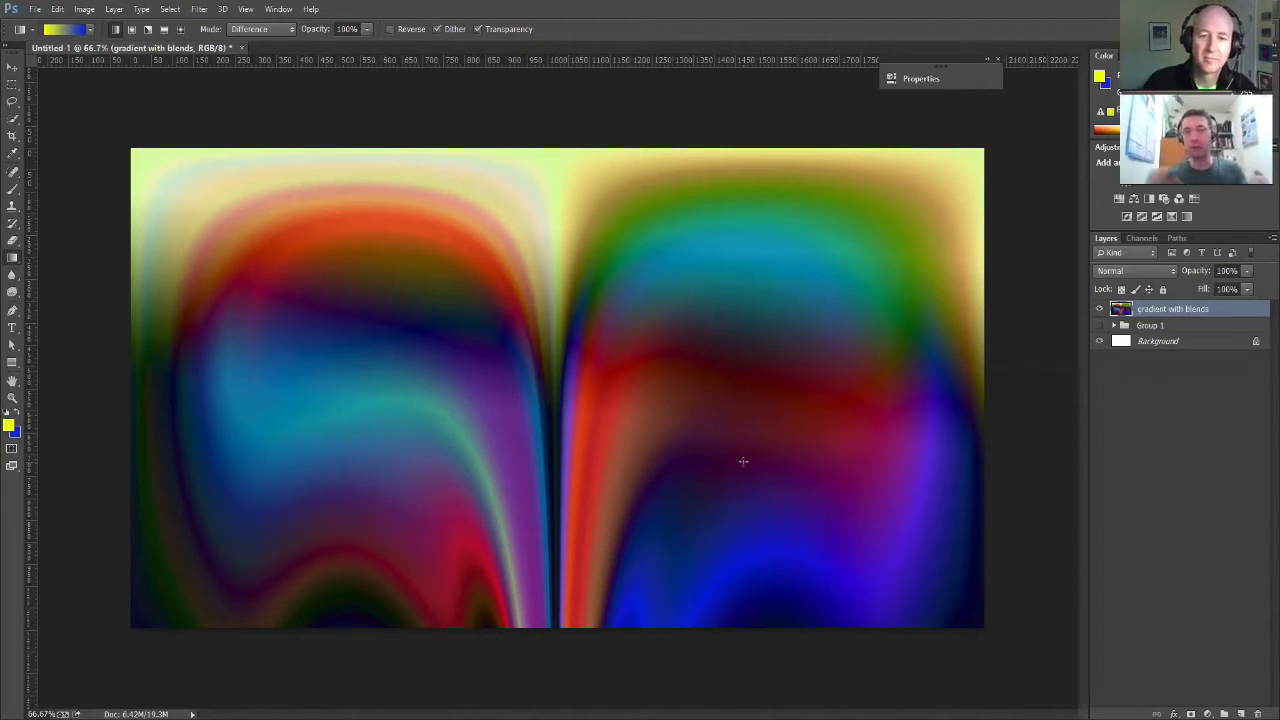
left_click(274, 29)
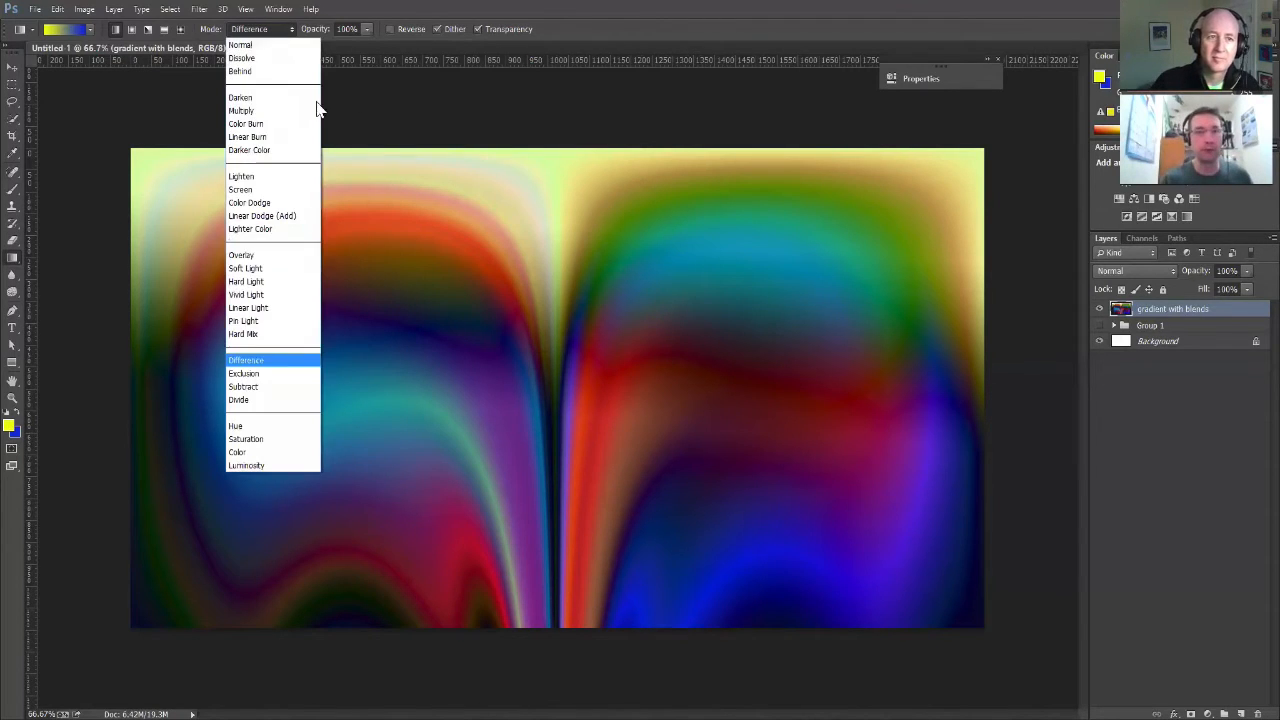
left_click(262, 373)
left_click_drag(537, 428, 634, 369)
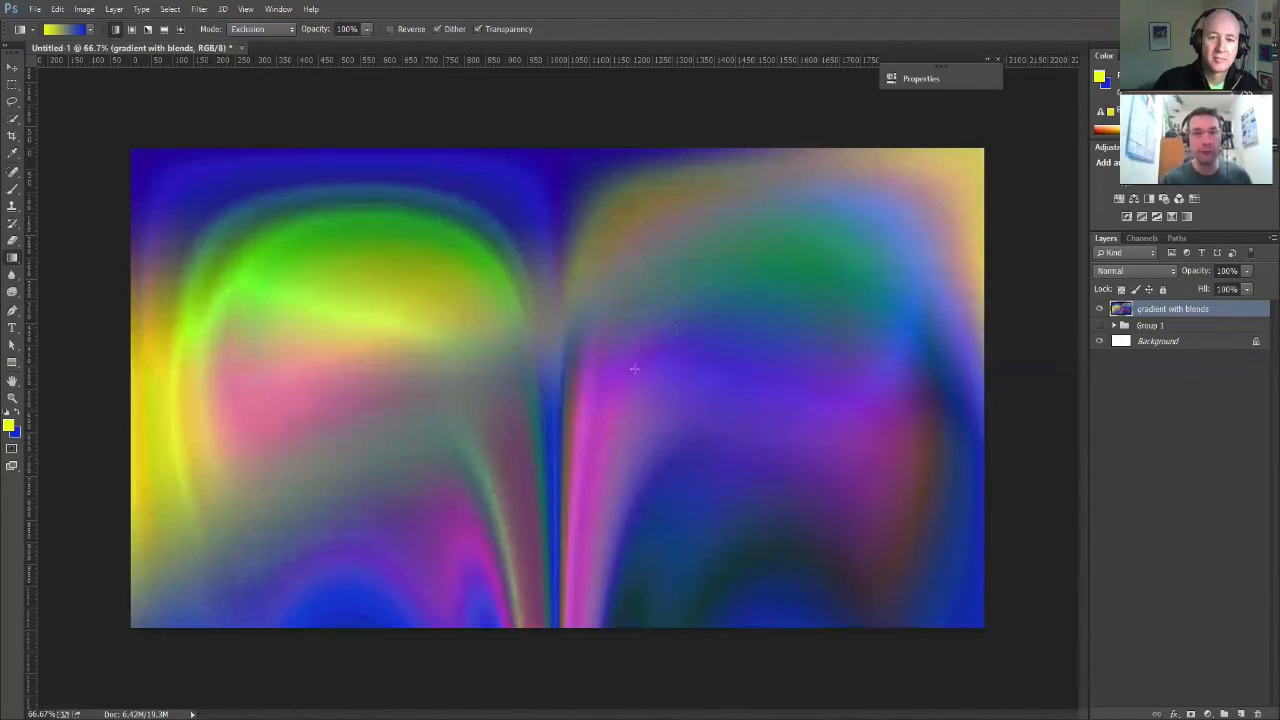
left_click_drag(397, 517, 633, 453)
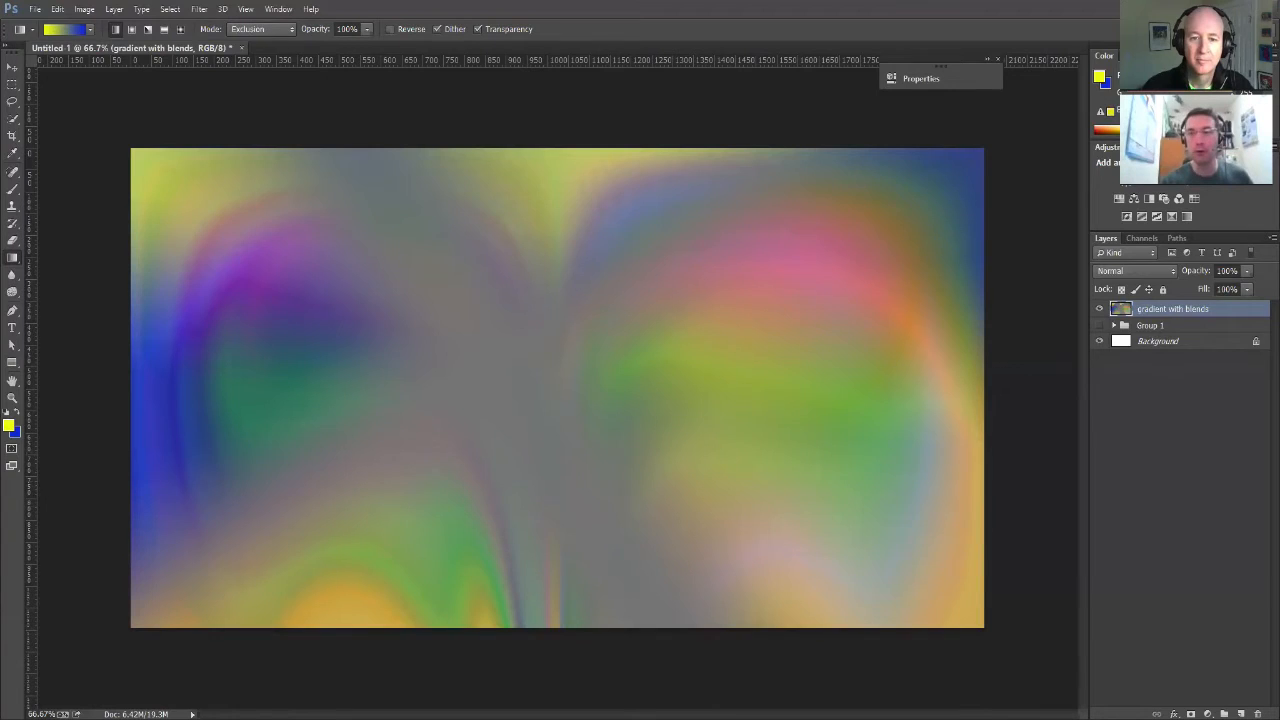
Hide the "gradient with blends" layer and show Group 1 to inspect its starry night sky up close.
left_click(1099, 309)
left_click(1099, 326)
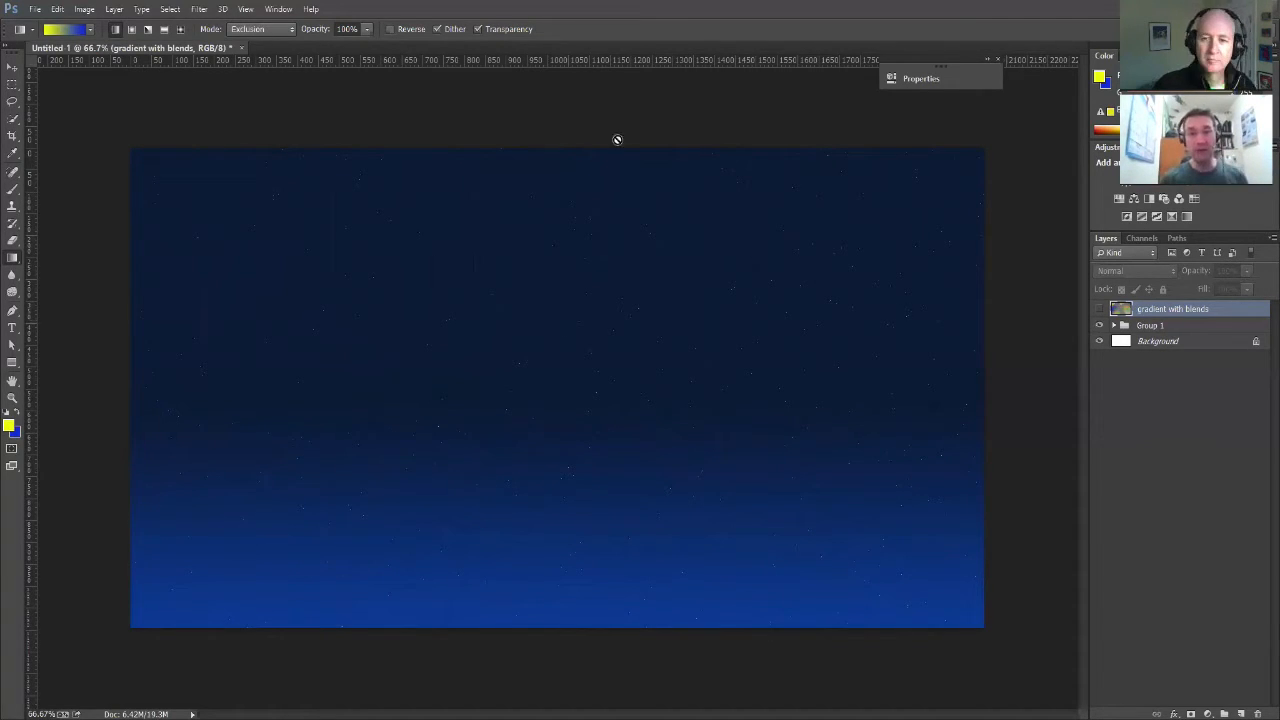
key("v")
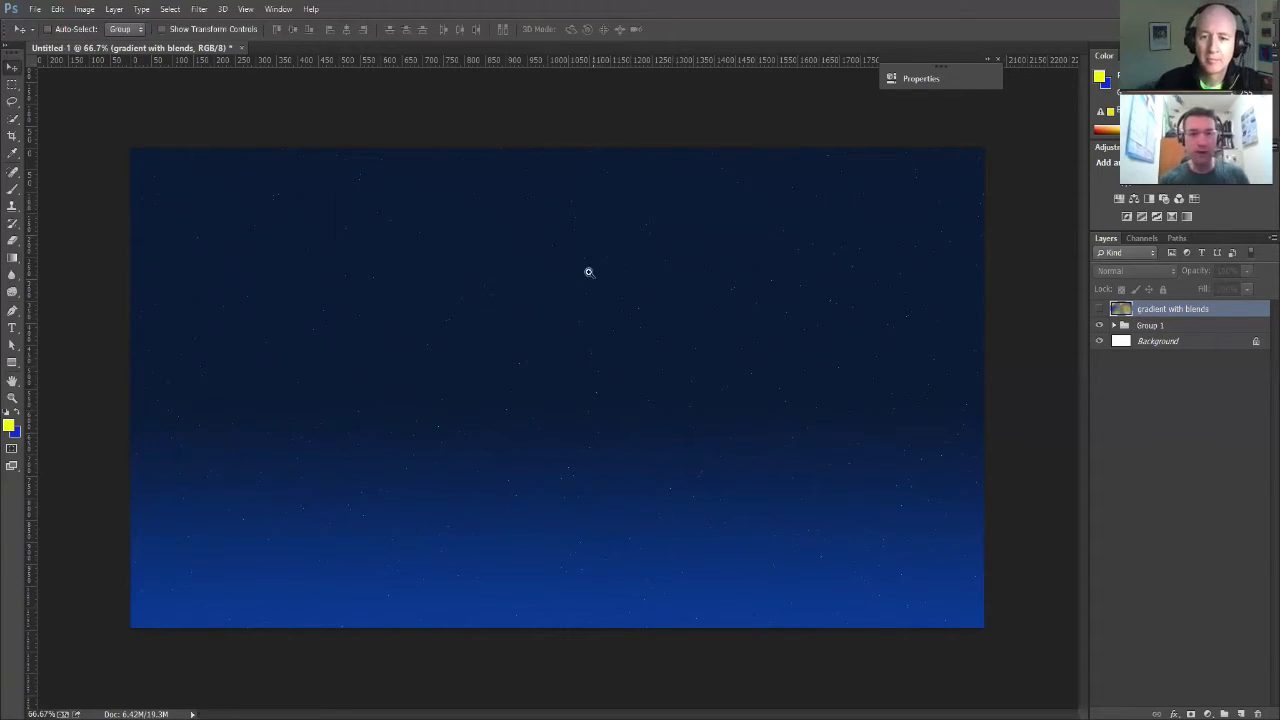
left_click_drag(588, 271, 714, 266)
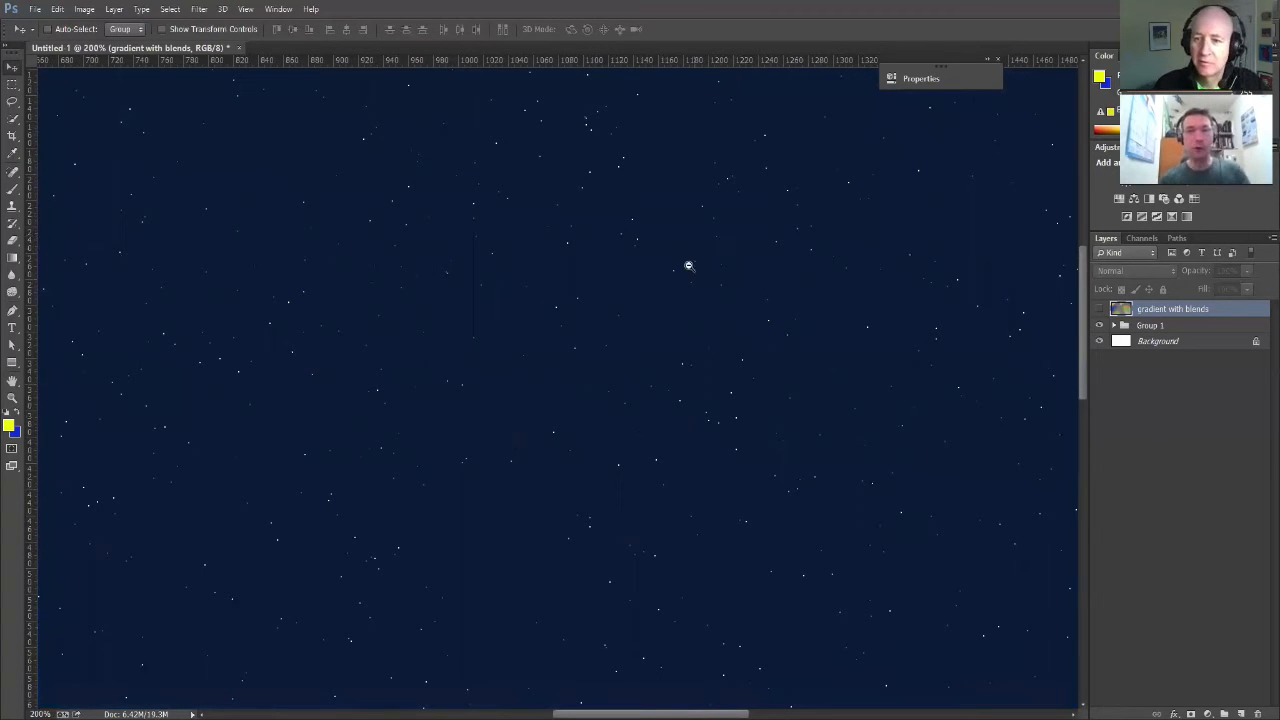
left_click(686, 265, "ctrl+alt")
scroll(688, 213, "down", 2)
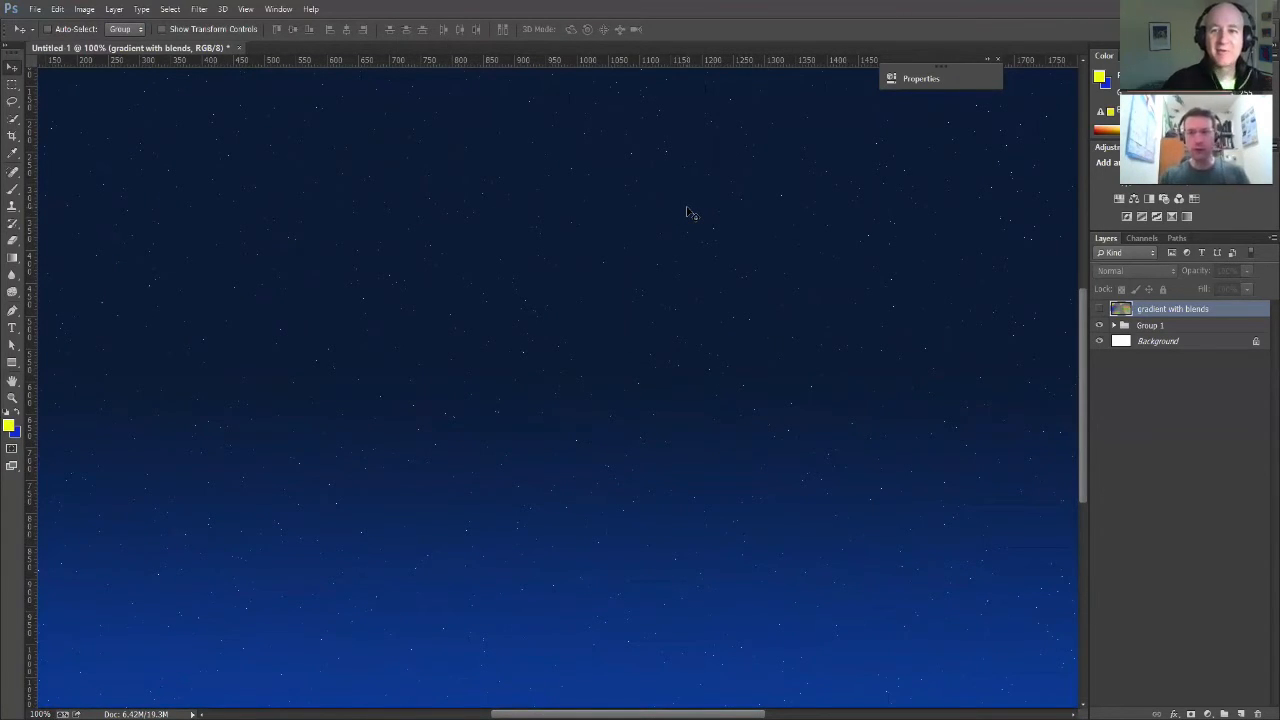
Expand Group 1 and toggle the Levels 1 adjustment's visibility to compare the starry sky with and without it.
key("ctrl+minus")
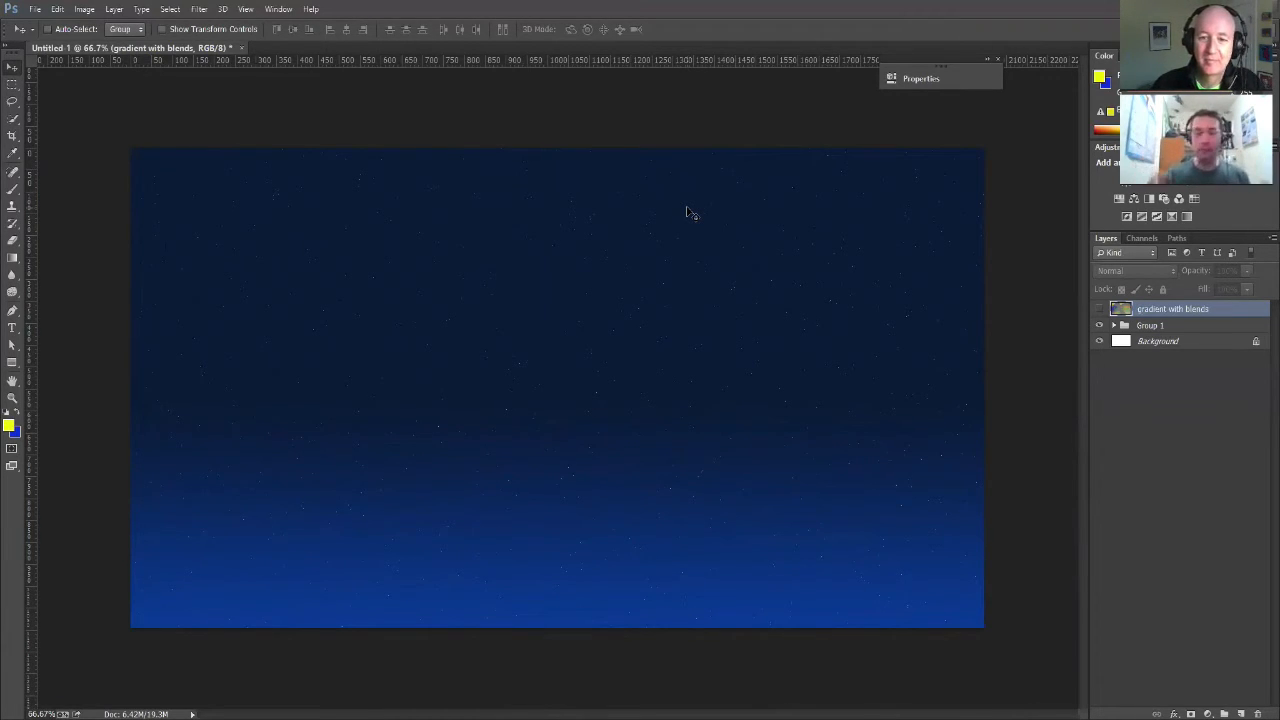
left_click(1114, 326)
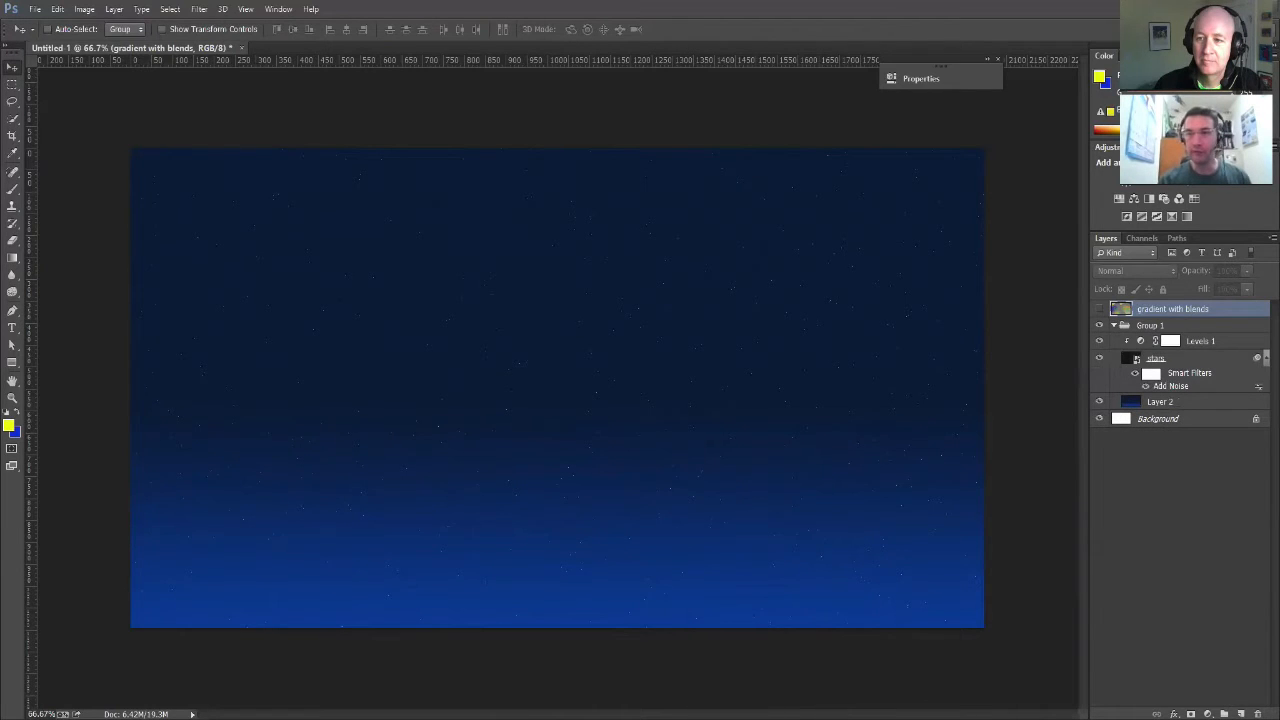
left_click(1152, 342)
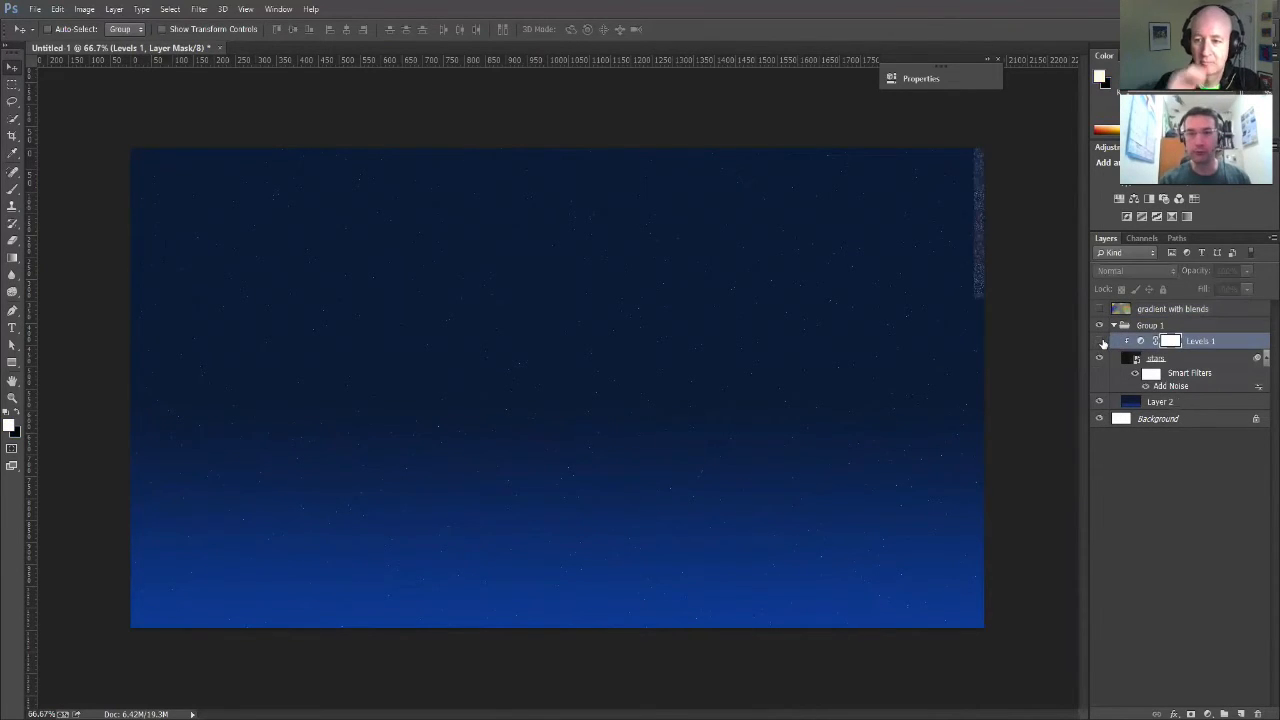
left_click(1101, 342)
left_click(1101, 342)
left_click(1101, 342)
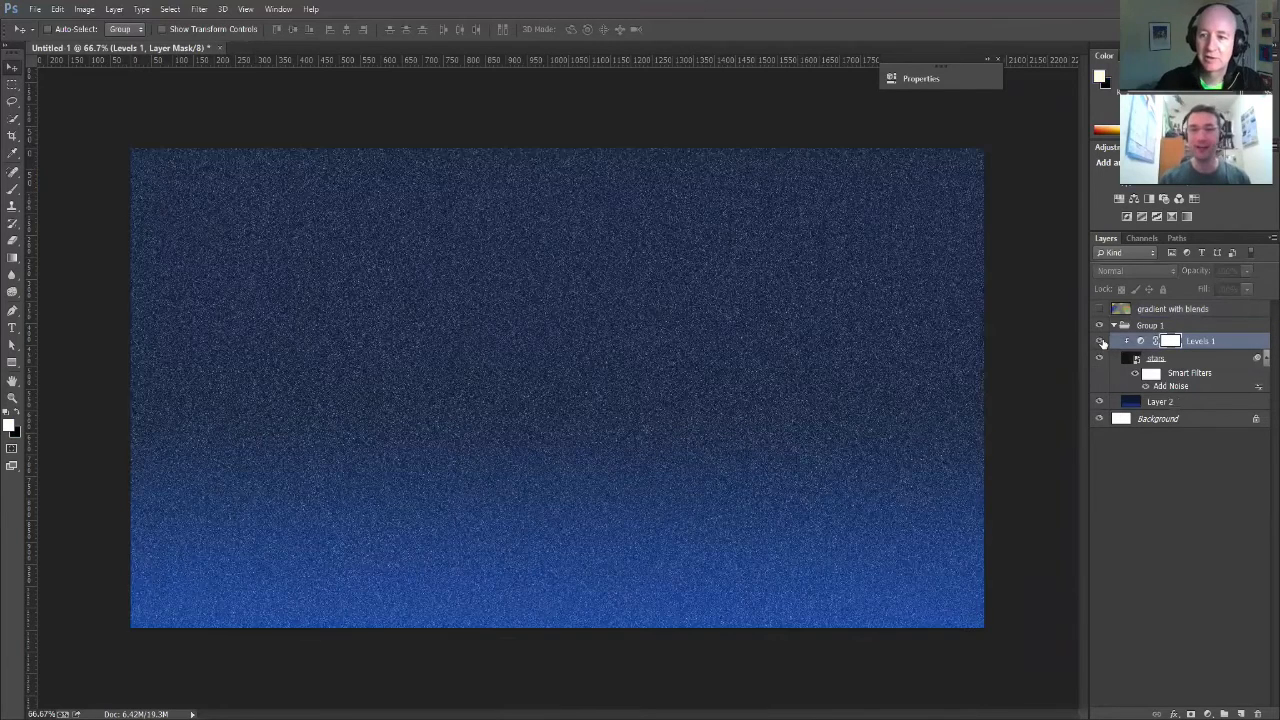
left_click(1101, 342)
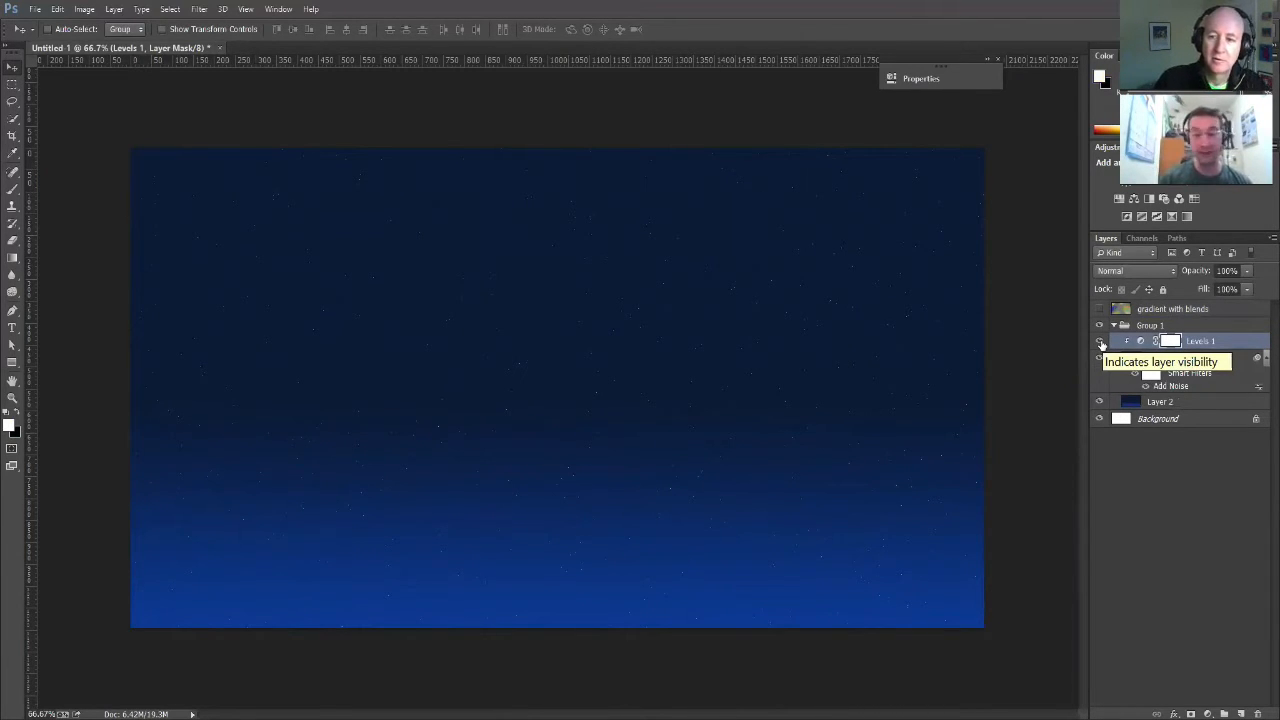
left_click(1101, 342)
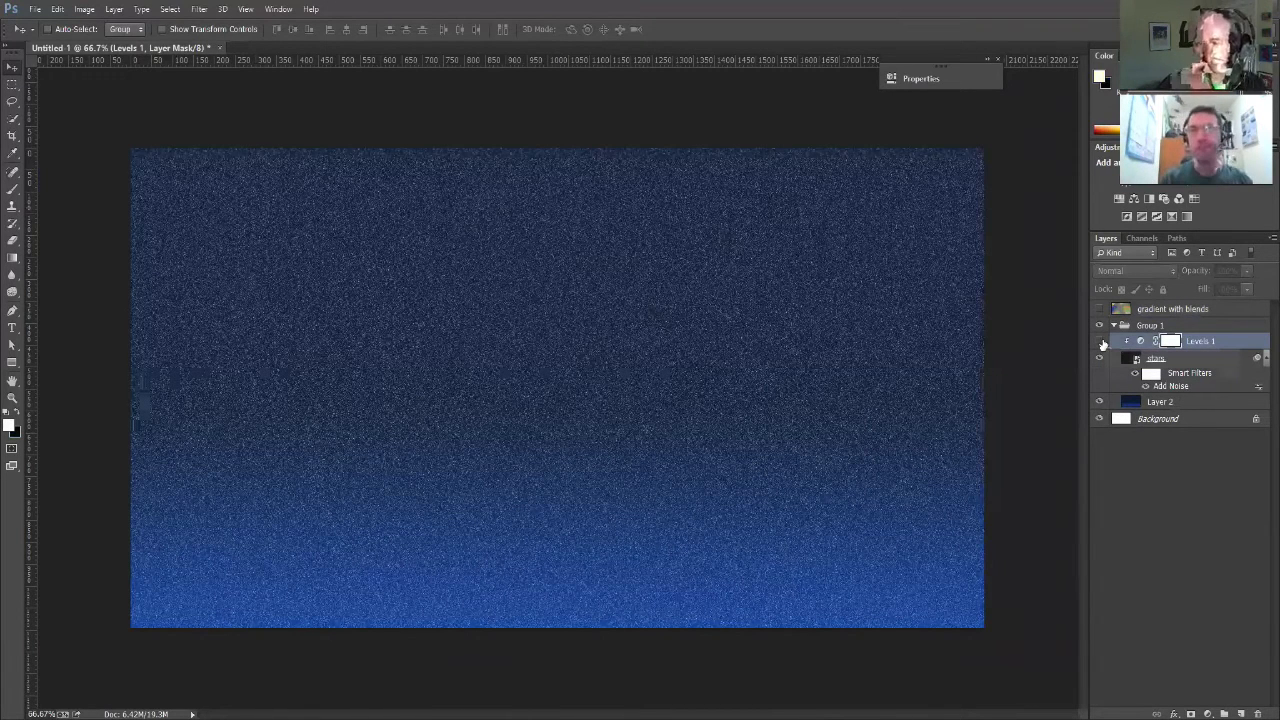
left_click(1101, 342)
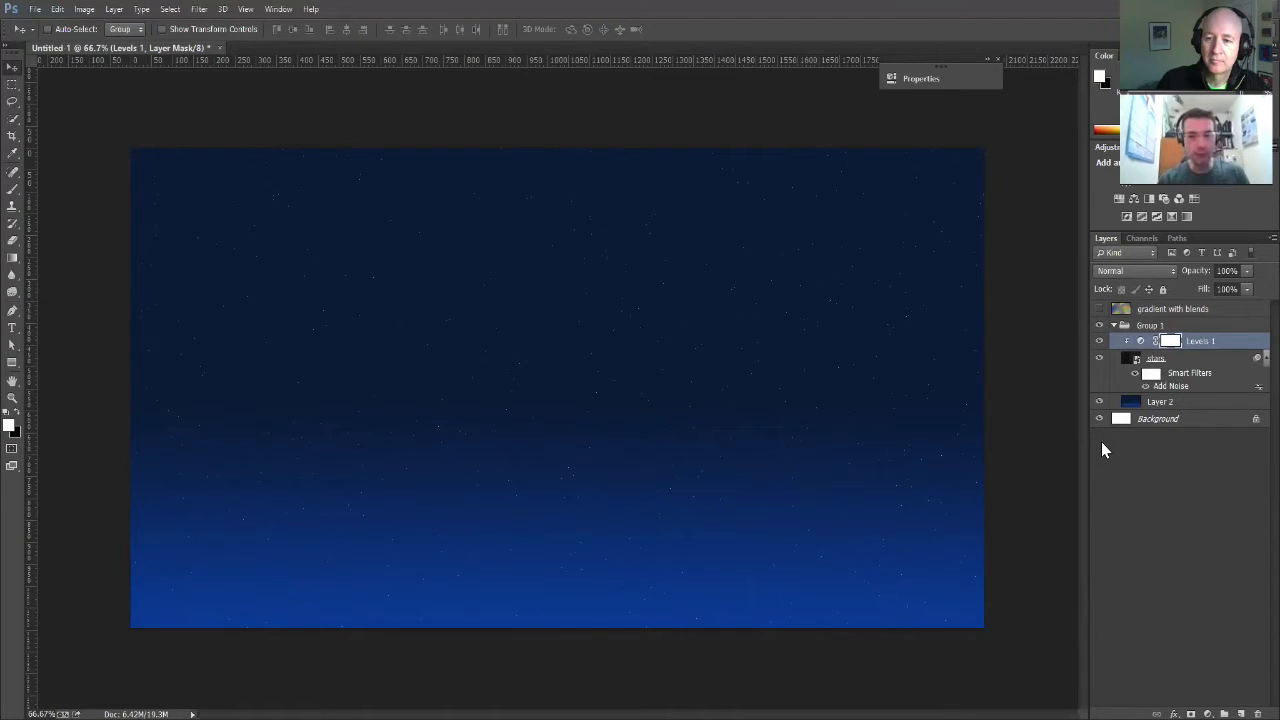
Sample the sky's dark navy from Layer 2's upper edge as foreground and its bright blue near the lower edge as background.
key("i")
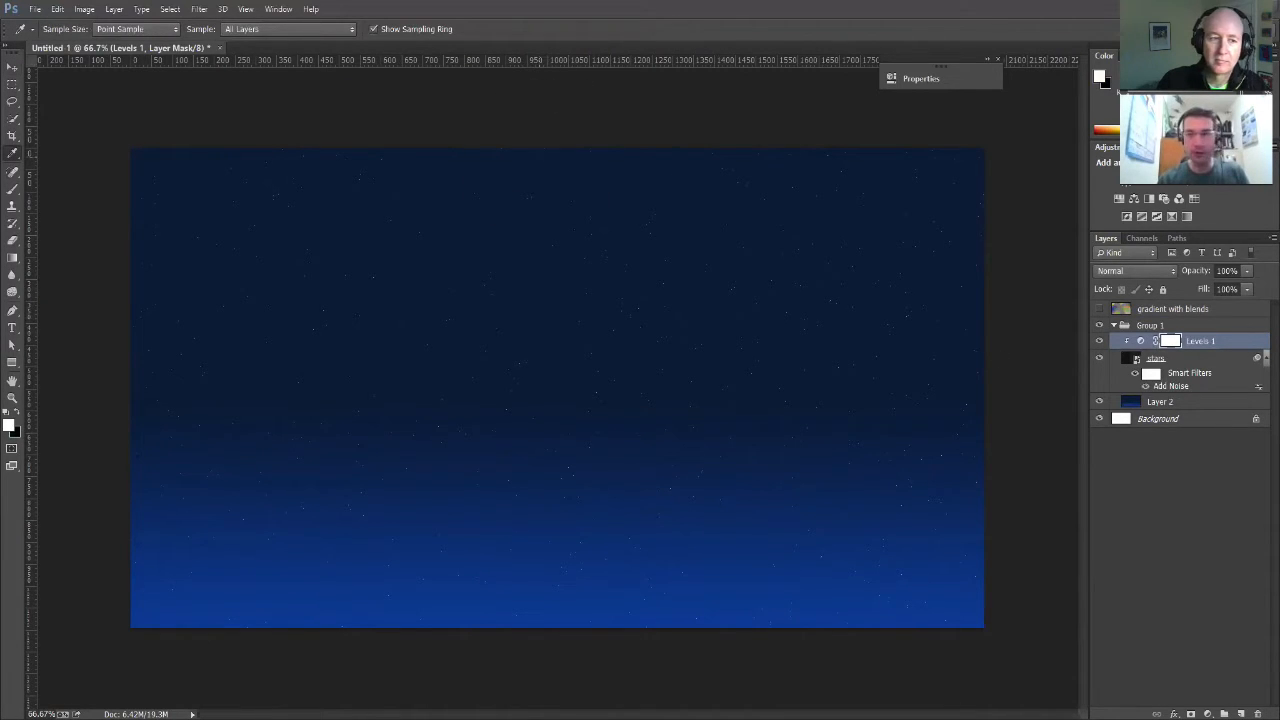
left_click(1190, 358)
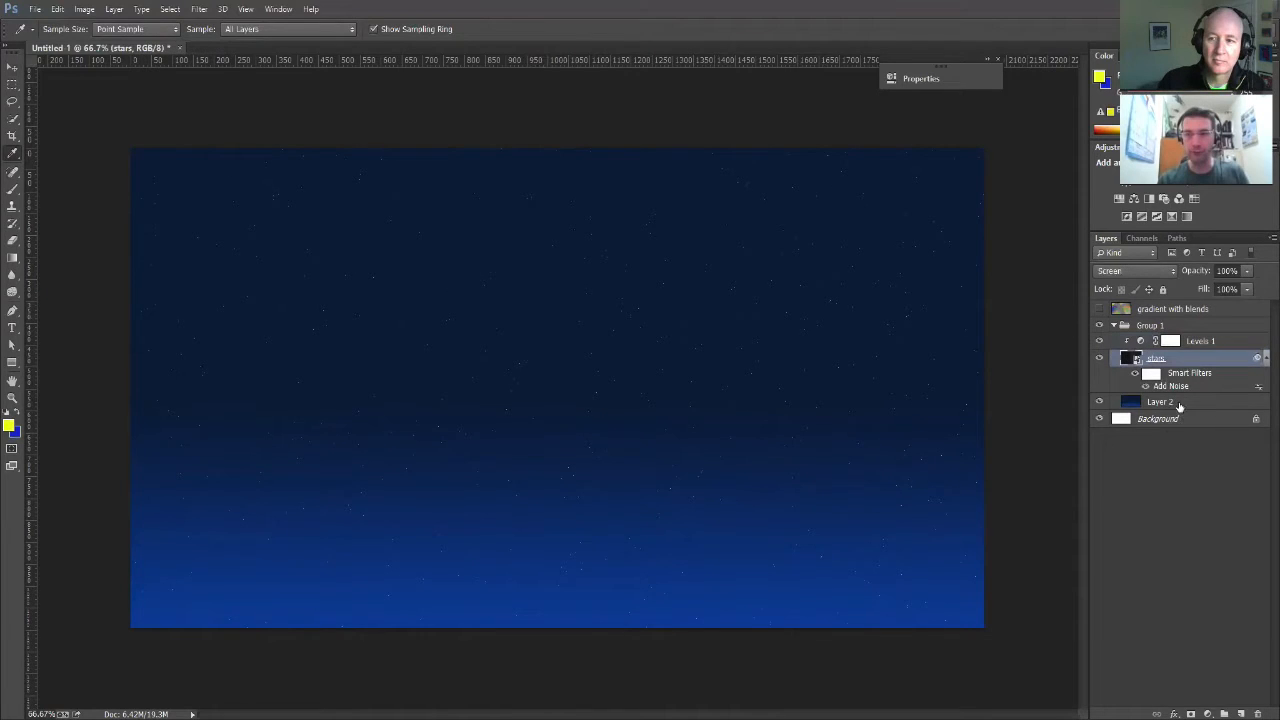
left_click(1180, 404)
left_click(571, 156)
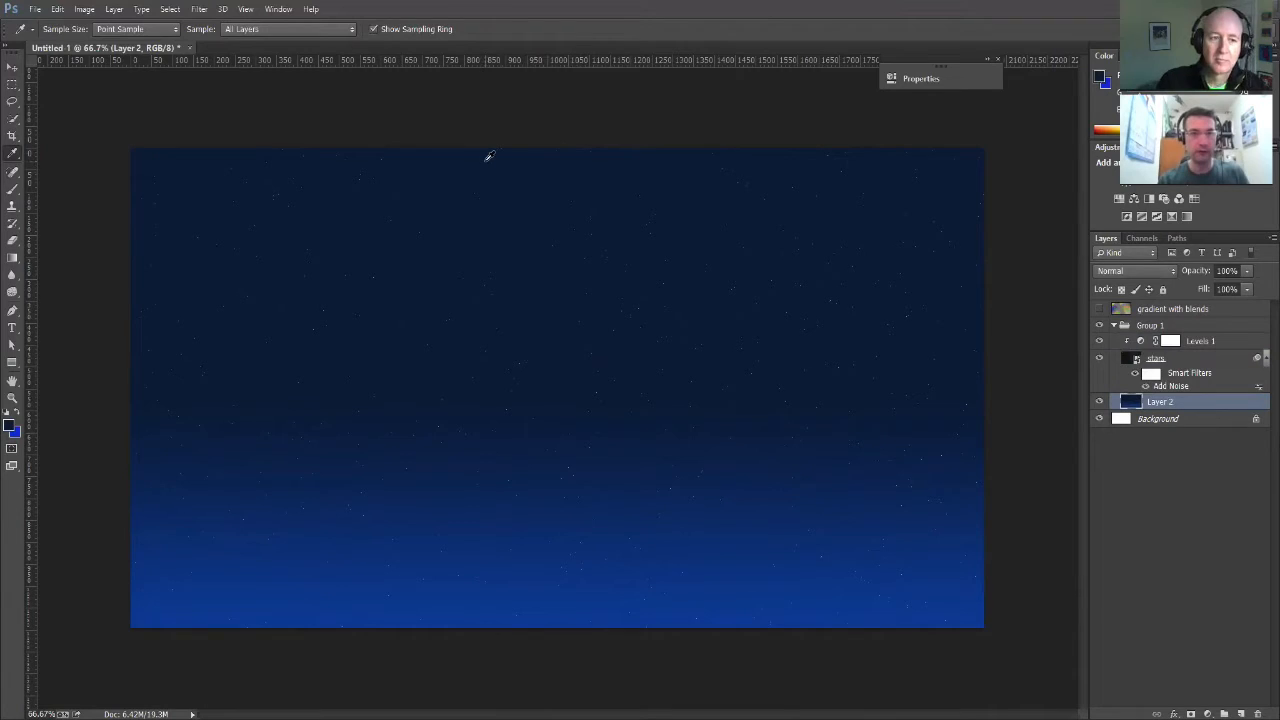
left_click(593, 580)
left_click(588, 606)
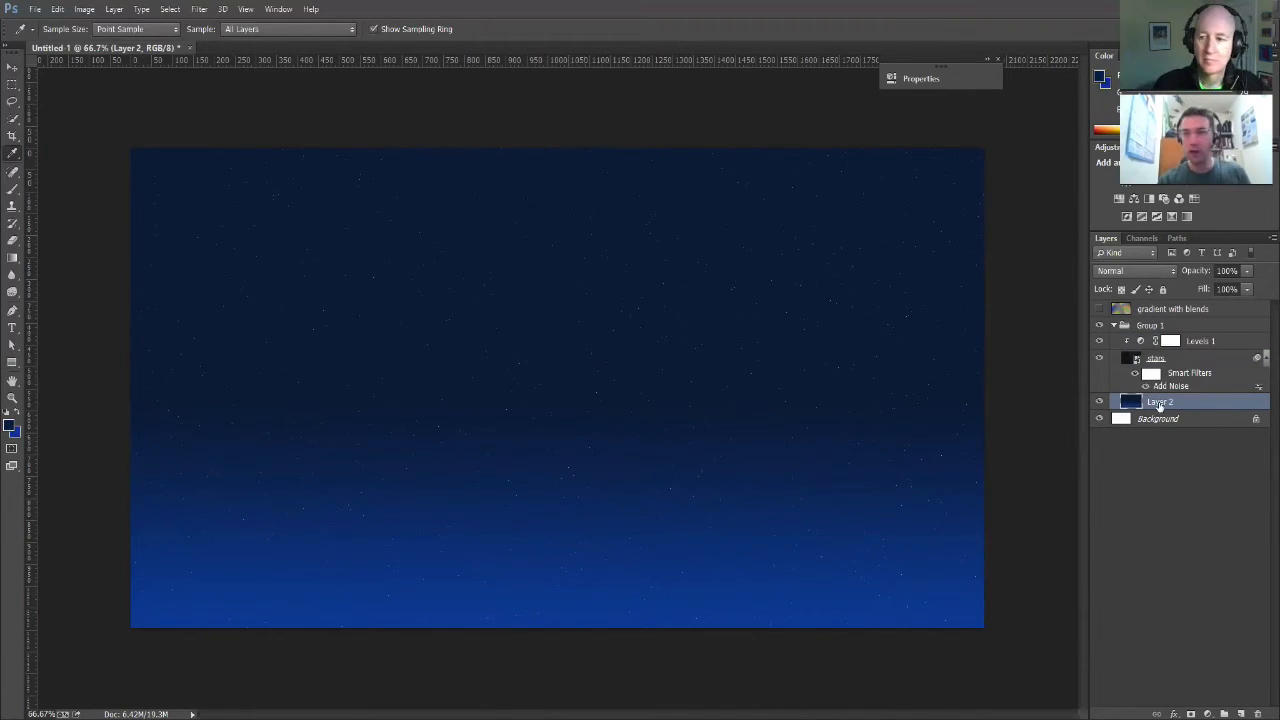
Add a new layer at the top of Group 1 and activate the Gradient tool.
left_click(1186, 325)
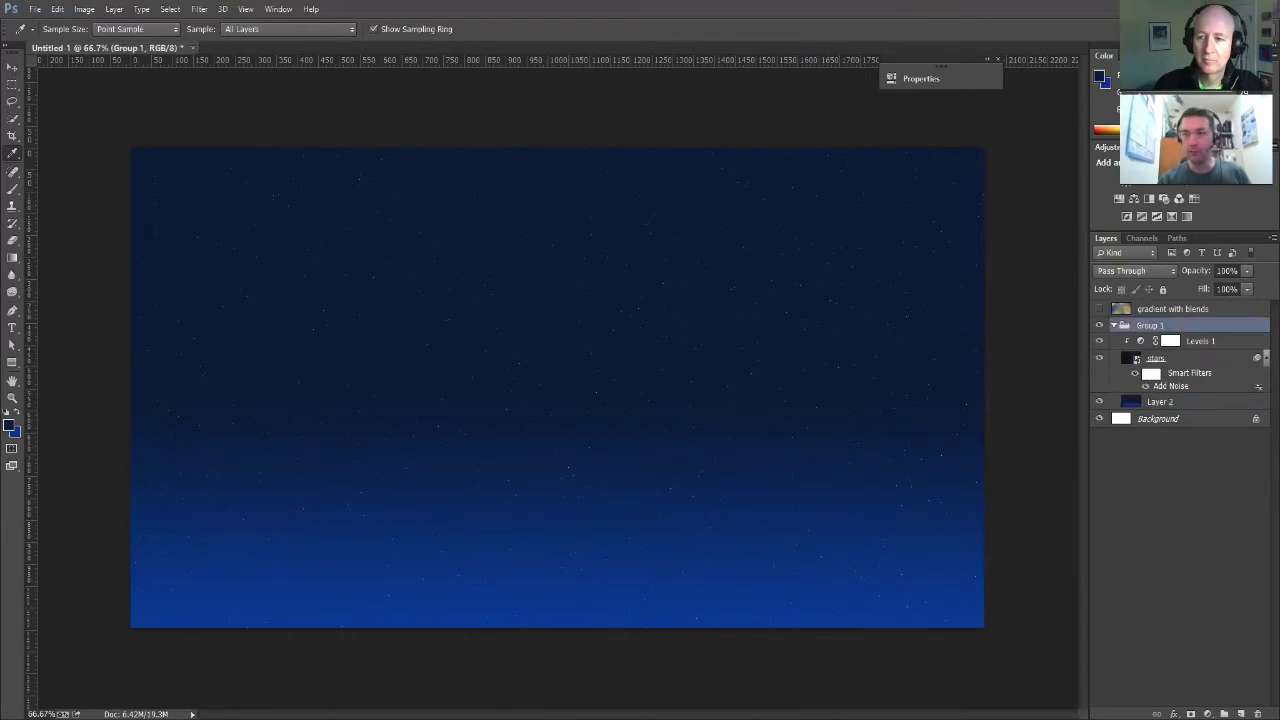
left_click(1241, 713)
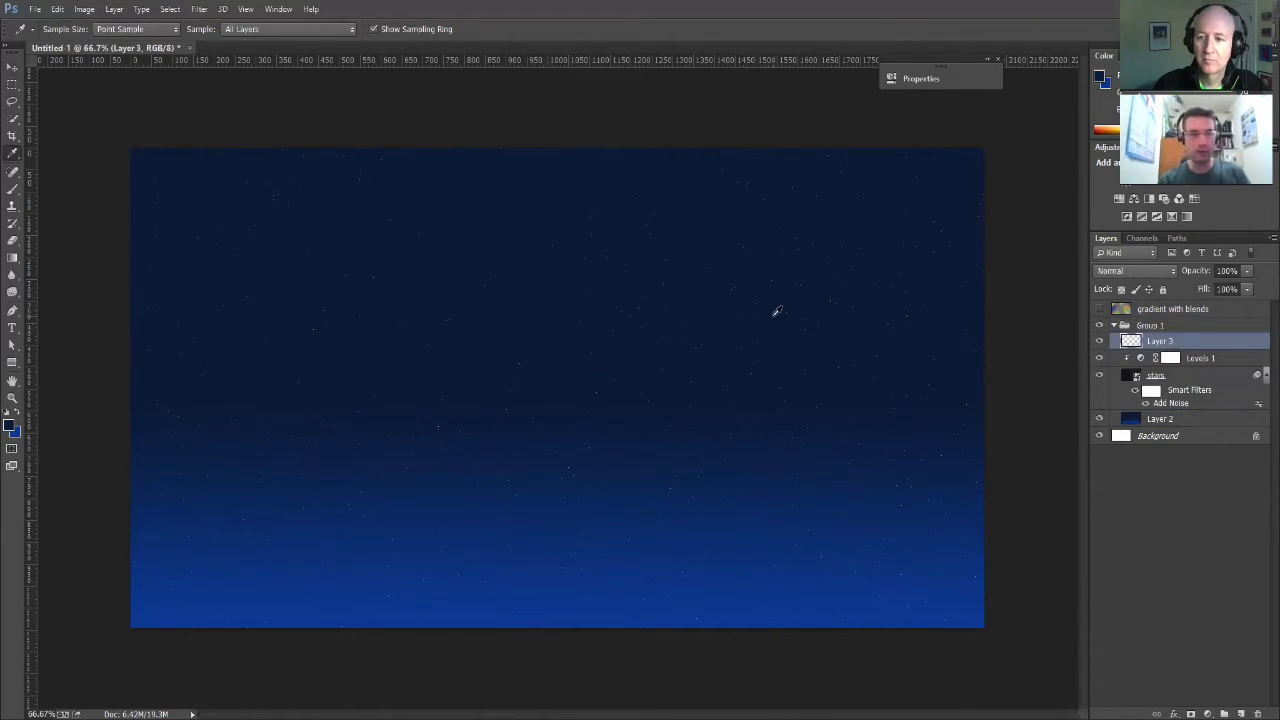
key("g")
Try building the sky from three vertical navy-to-blue gradients in Exclusion mode, each starting lower on the new layer.
left_click_drag(524, 182, 514, 641)
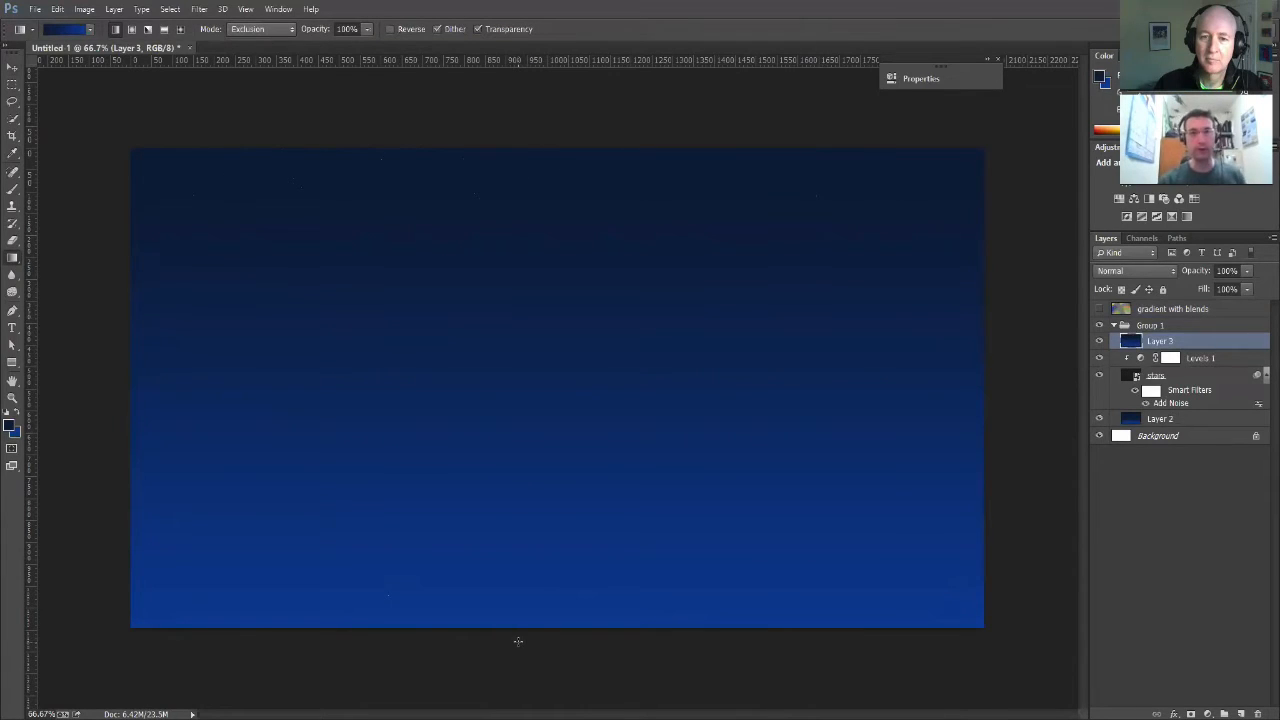
left_click_drag(514, 308, 563, 645)
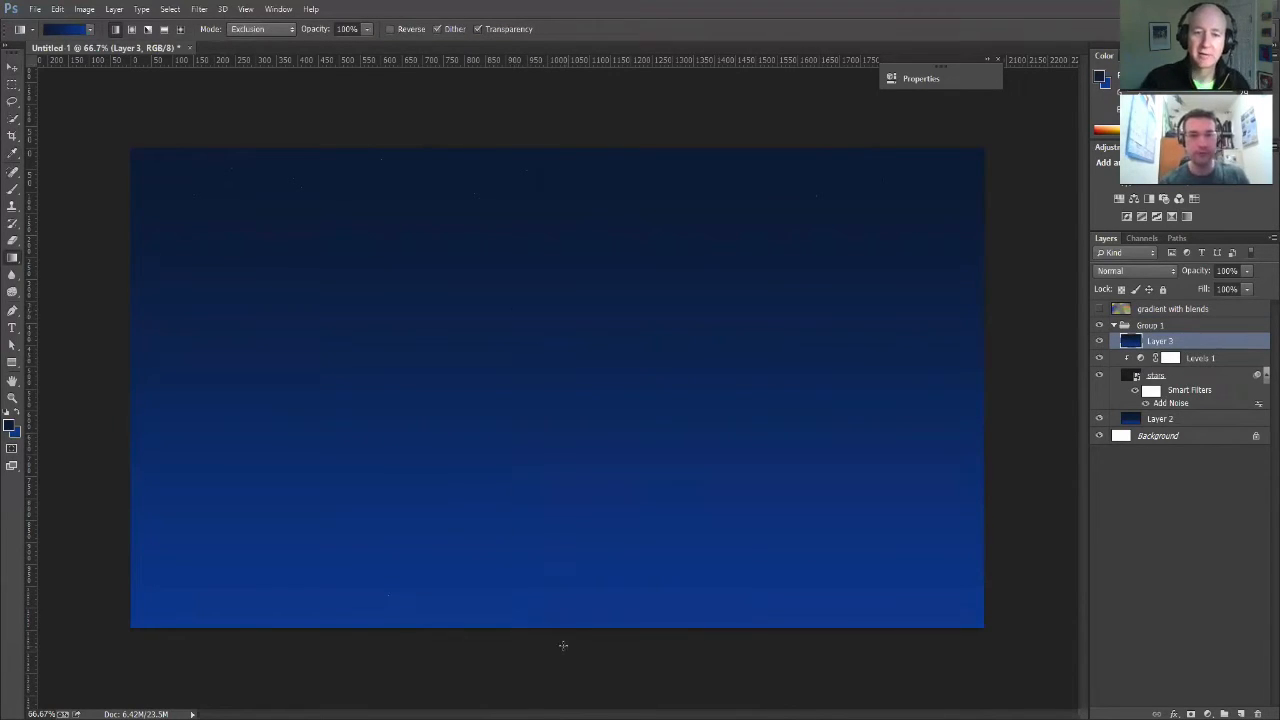
left_click_drag(527, 442, 540, 663)
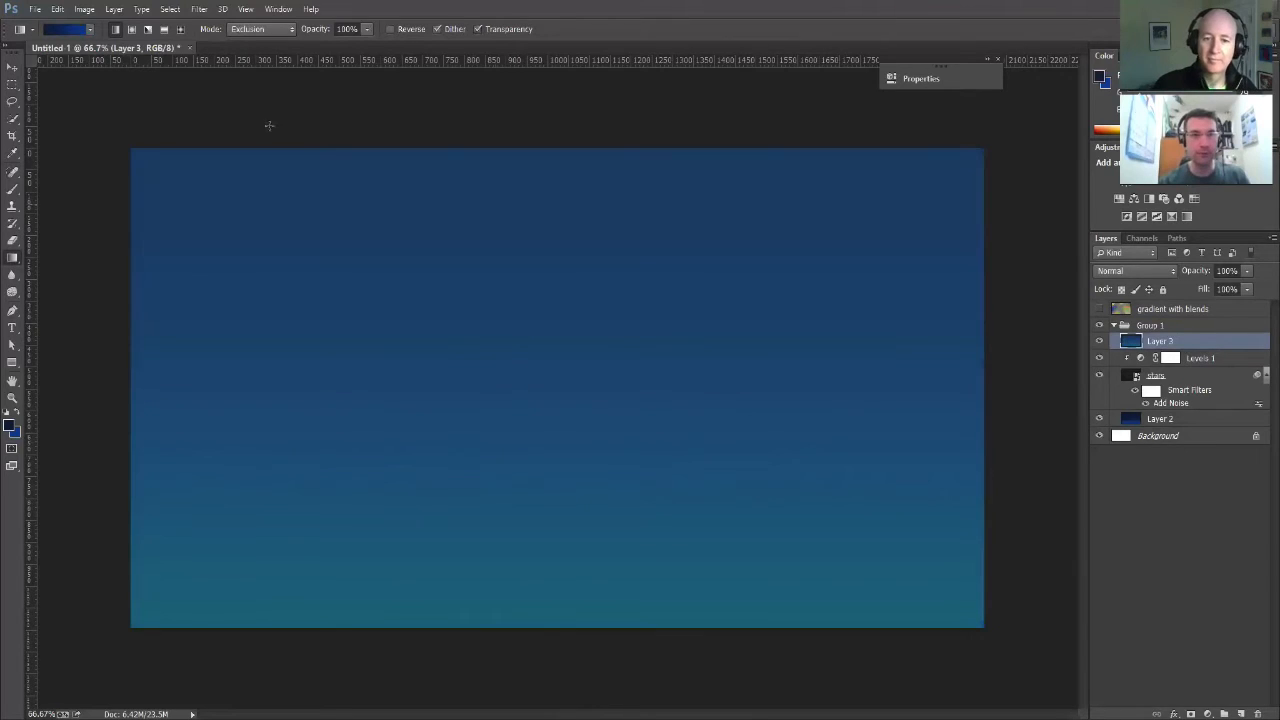
Set the gradient mode to Normal and redraw the vertical navy-to-blue gradient from just above mid-canvas to below the lower edge.
left_click(248, 30)
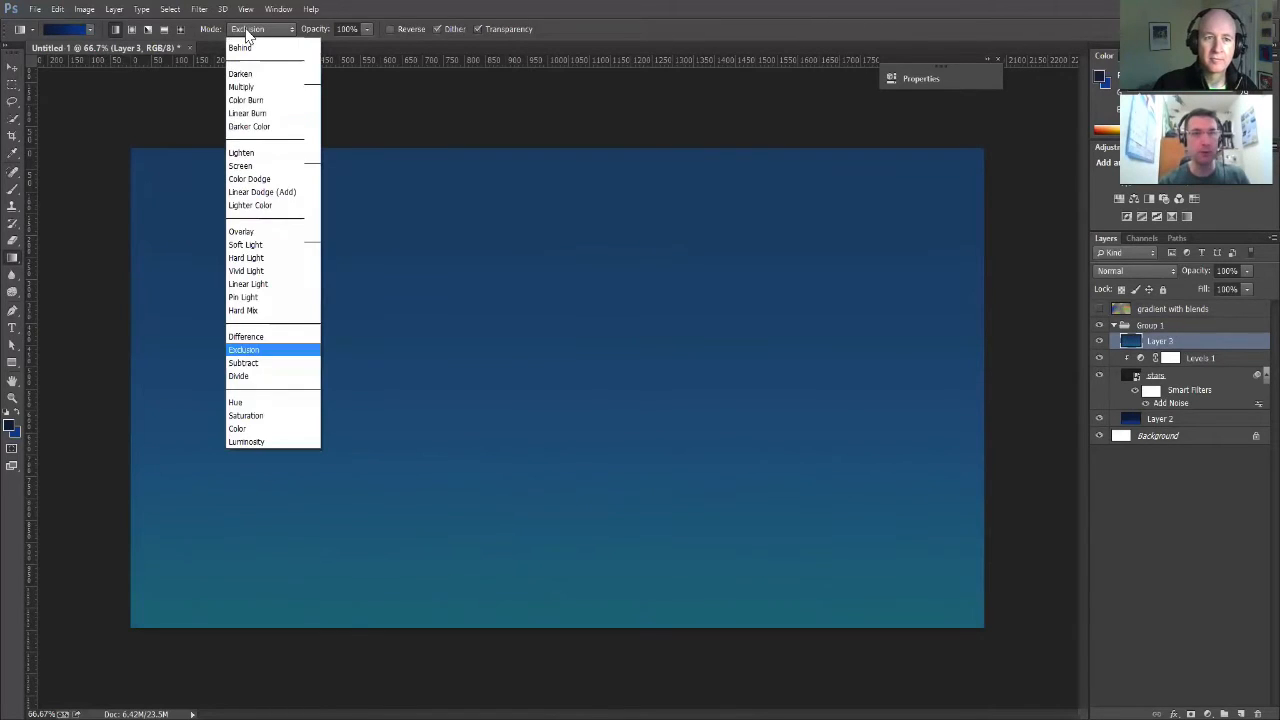
left_click(246, 44)
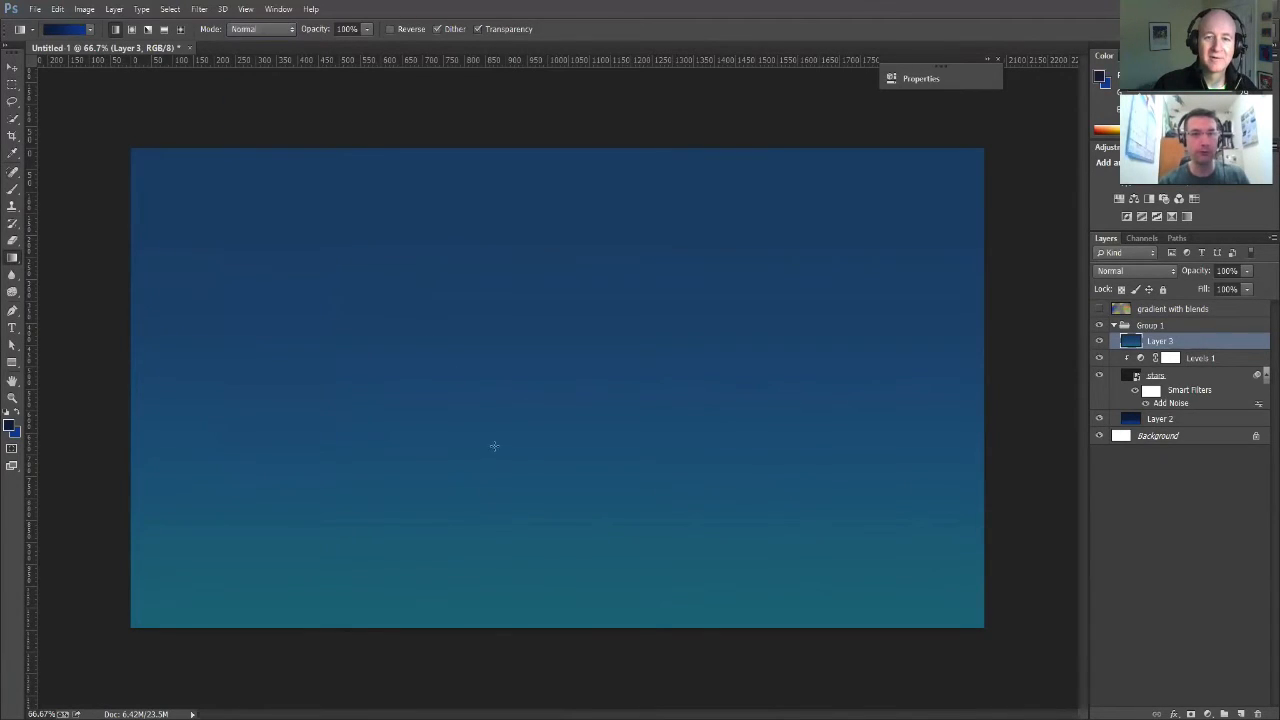
left_click_drag(494, 446, 494, 662)
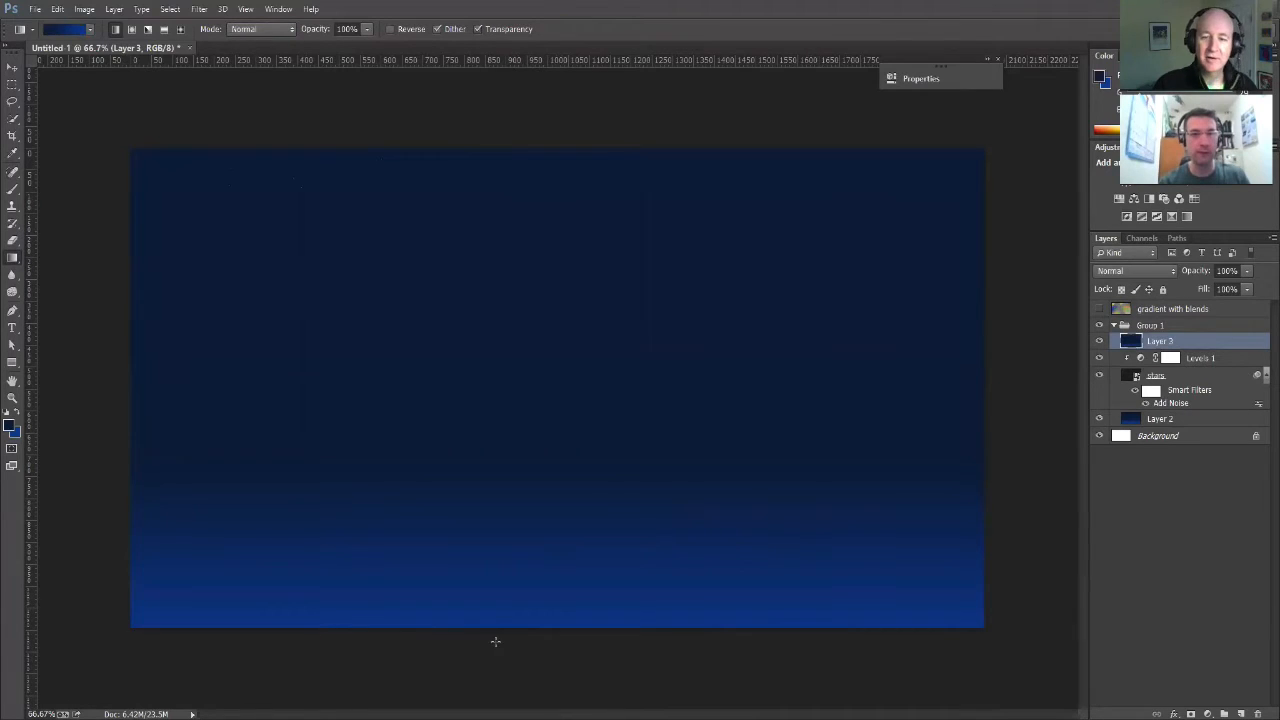
left_click_drag(408, 366, 403, 649)
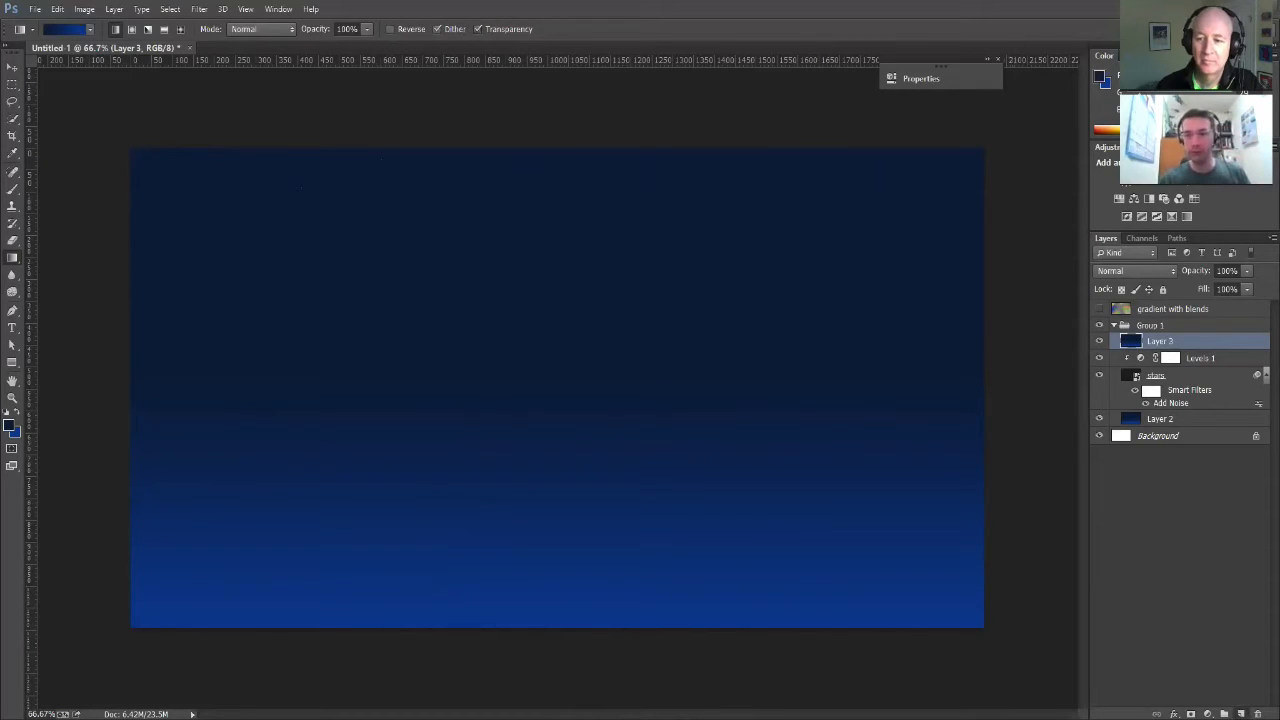
Add another layer above the gradient, fill it with default black, and convert it to a smart object.
left_click(1241, 713)
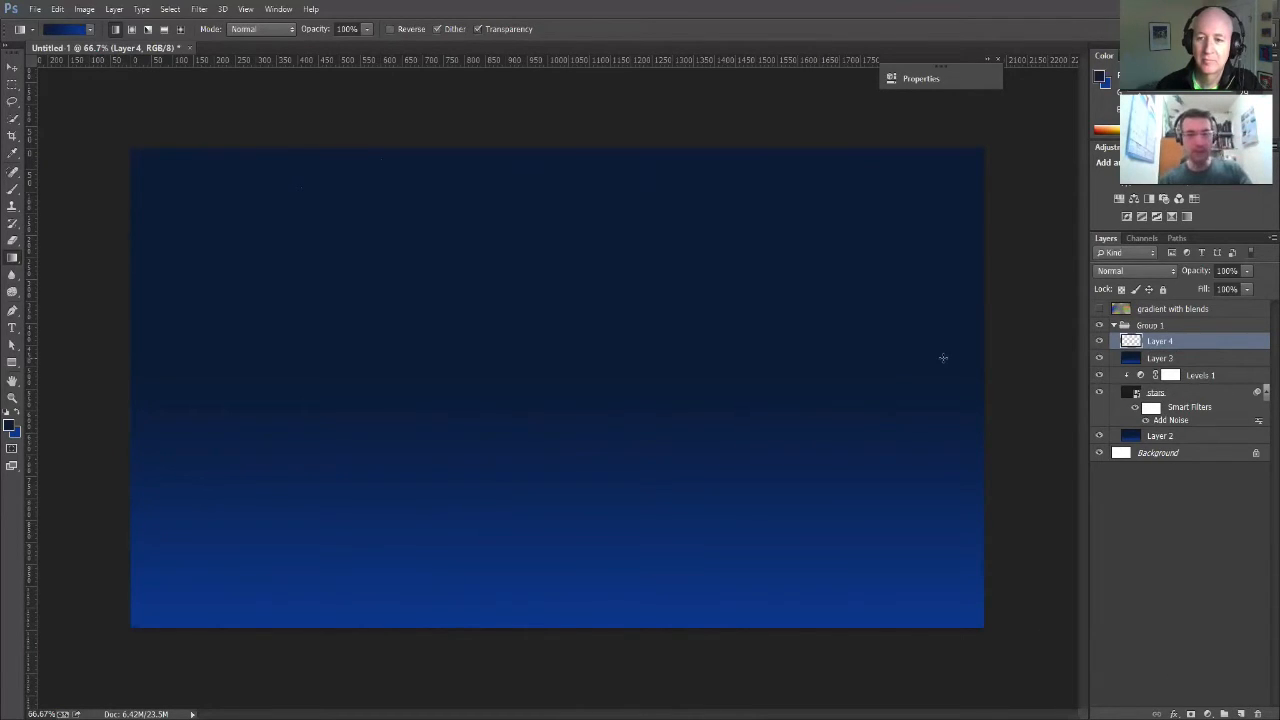
key("d")
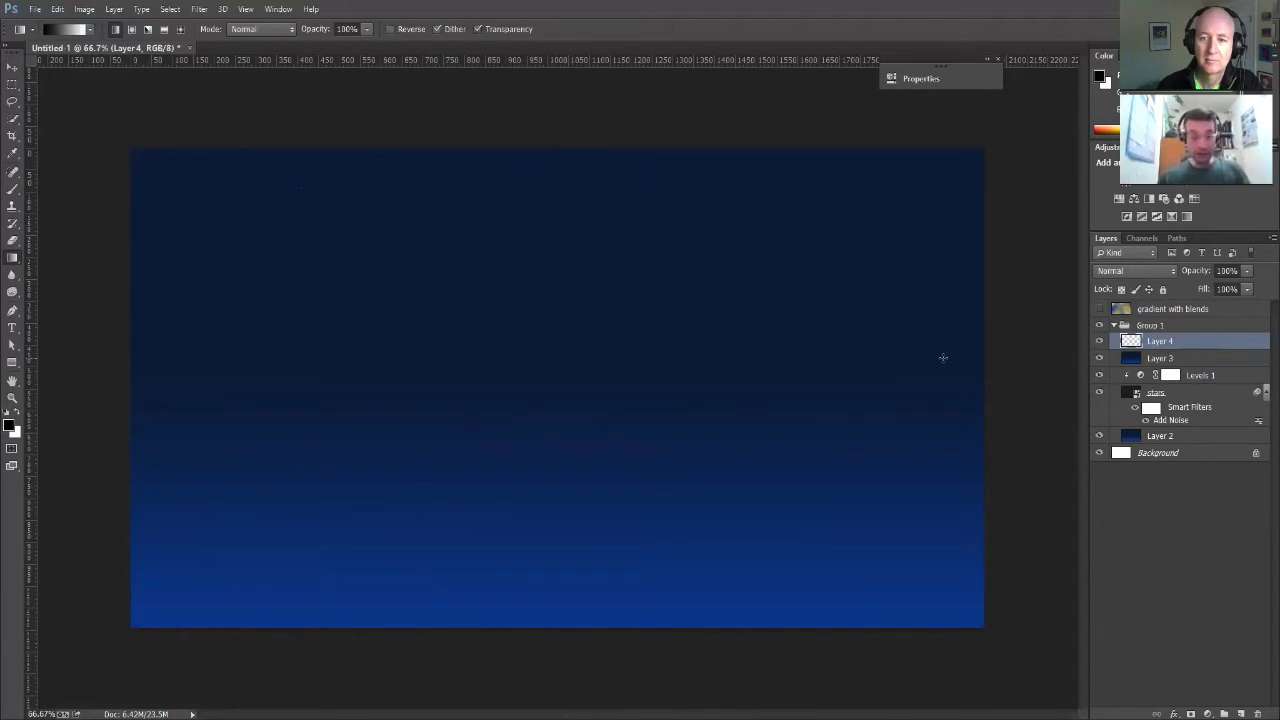
key("alt+BackSpace")
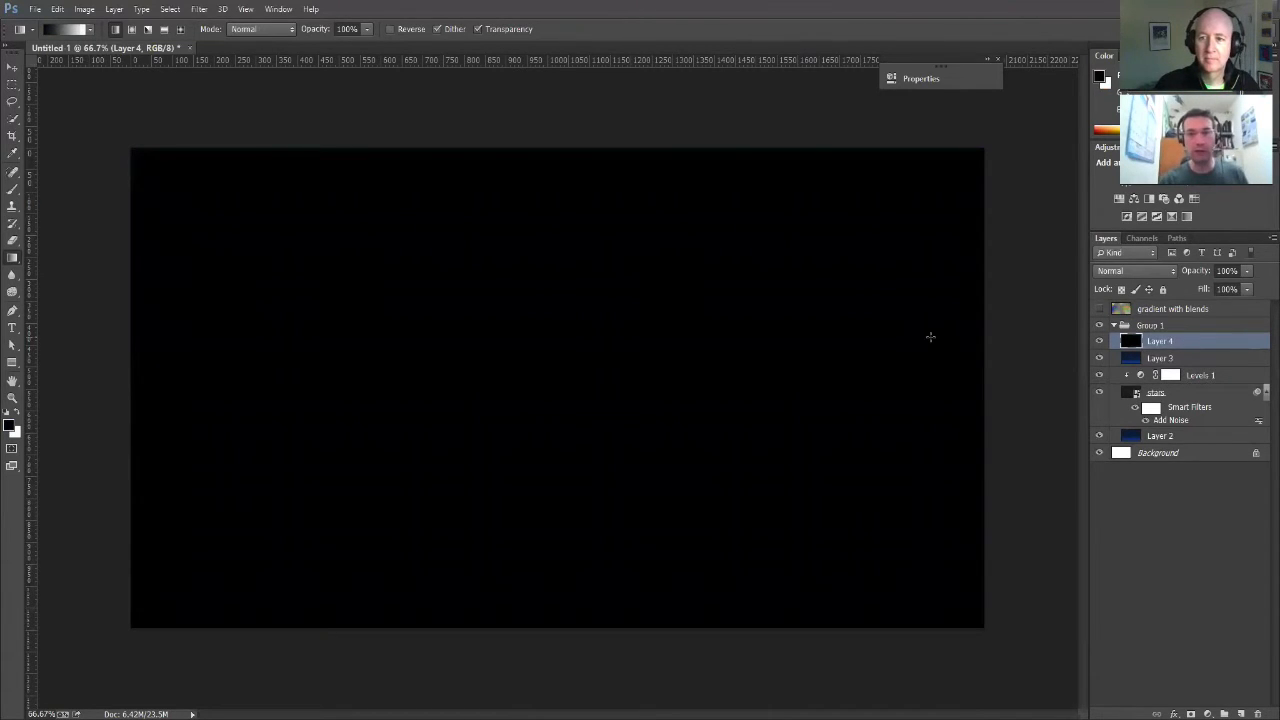
right_click(1152, 341)
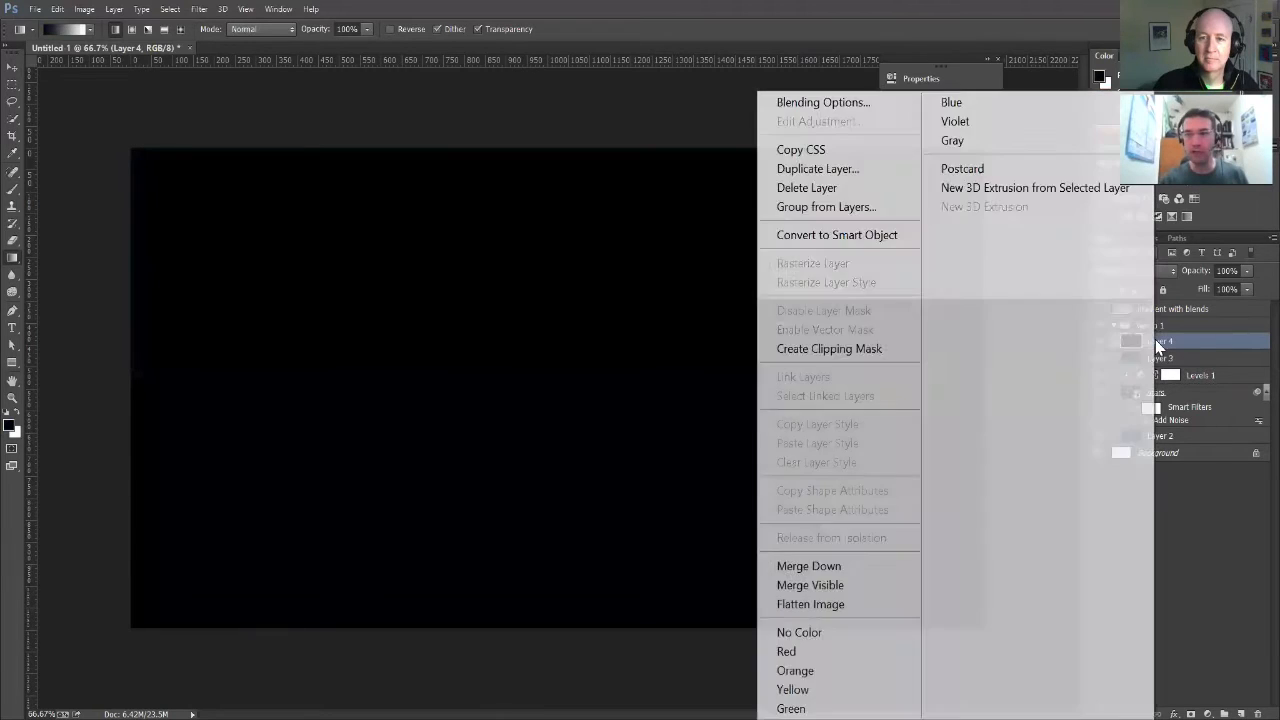
left_click(864, 240)
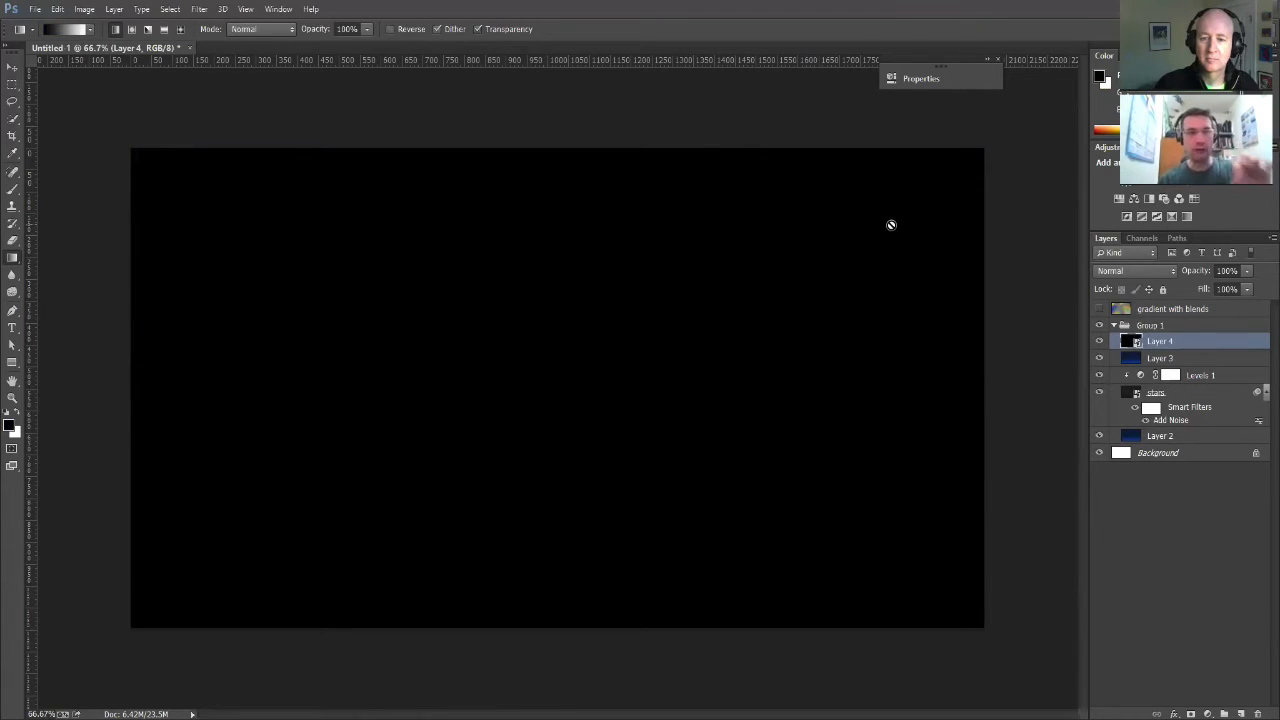
Start the Add Noise filter on the black smart object, trying Uniform distribution before choosing Gaussian.
left_click(202, 9)
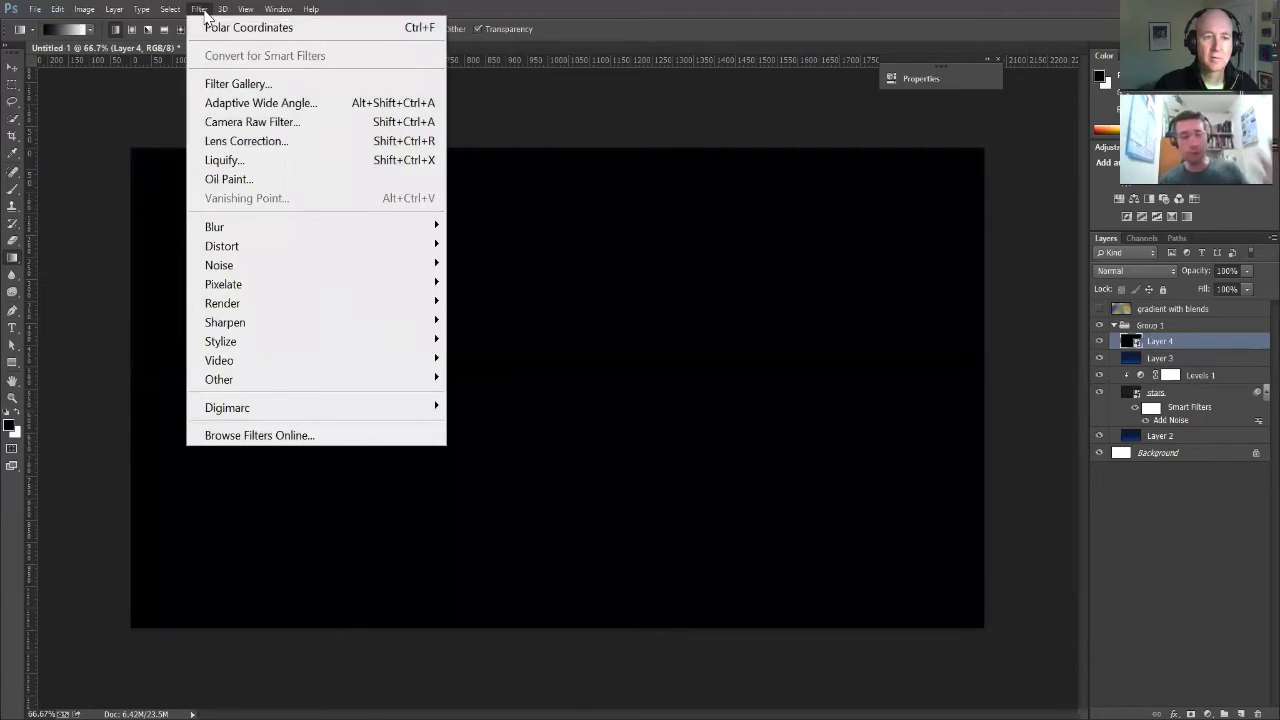
mouse_move(231, 268)
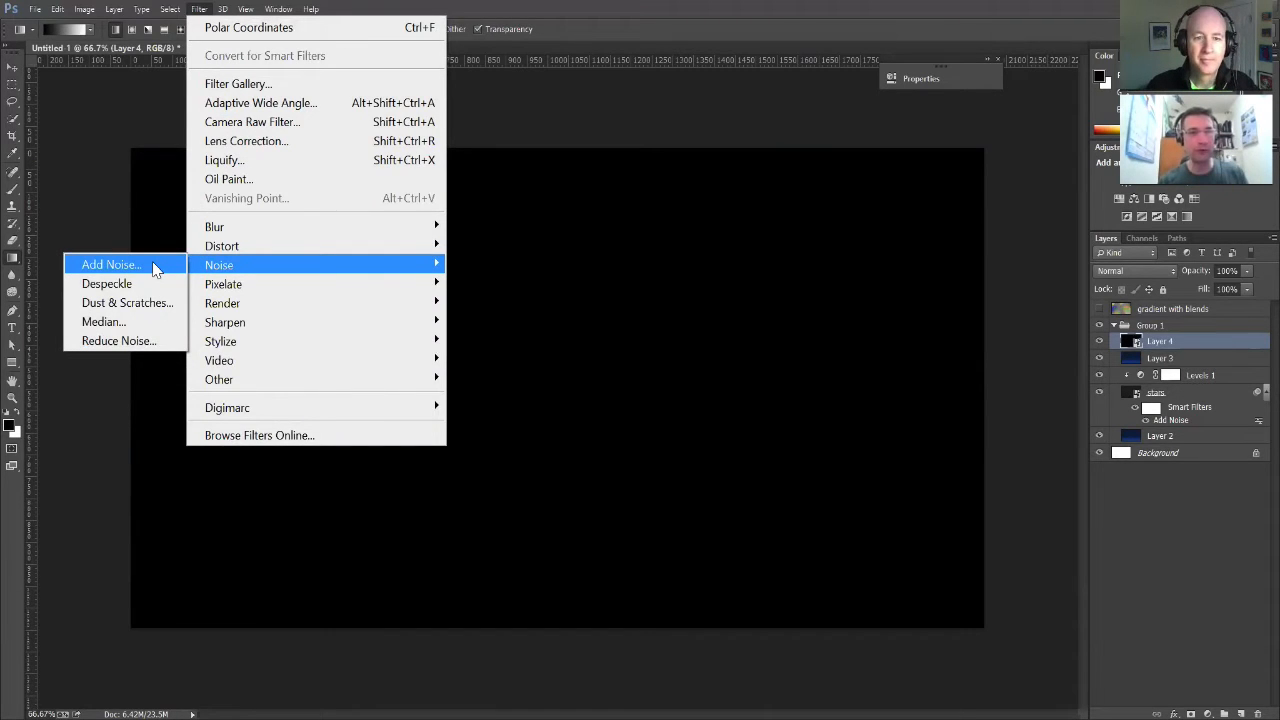
left_click(110, 265)
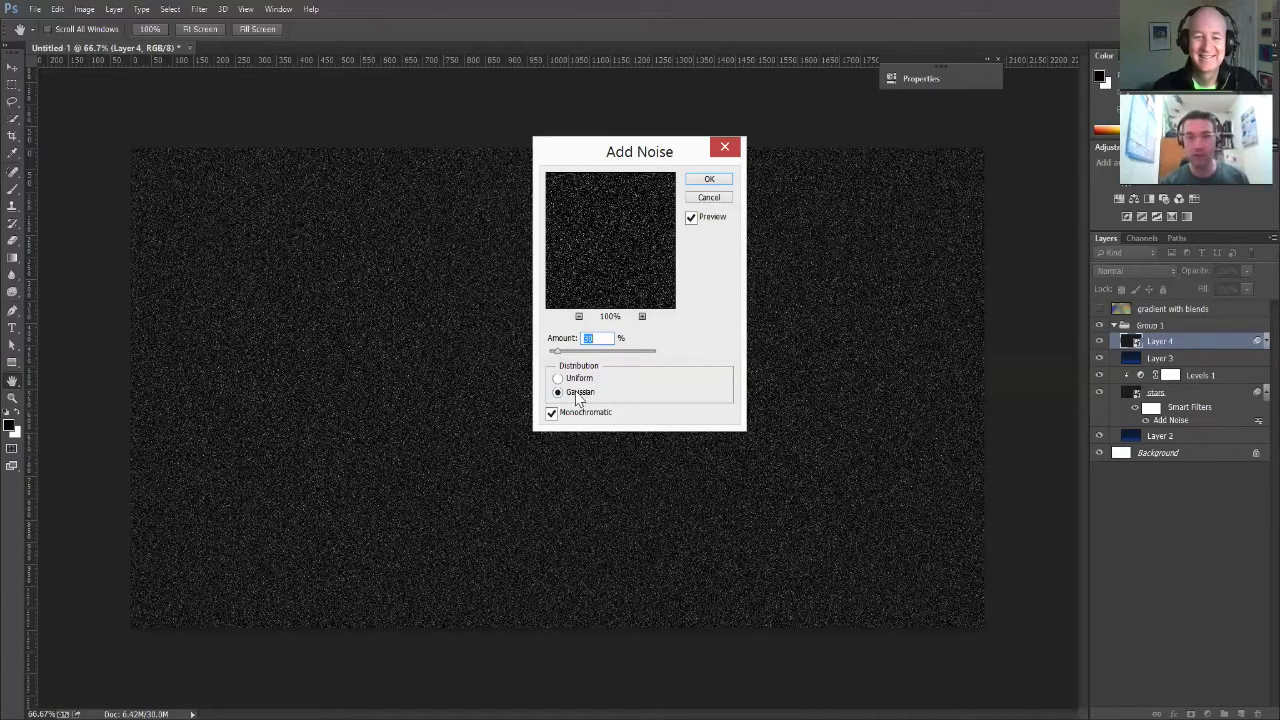
left_click(579, 383)
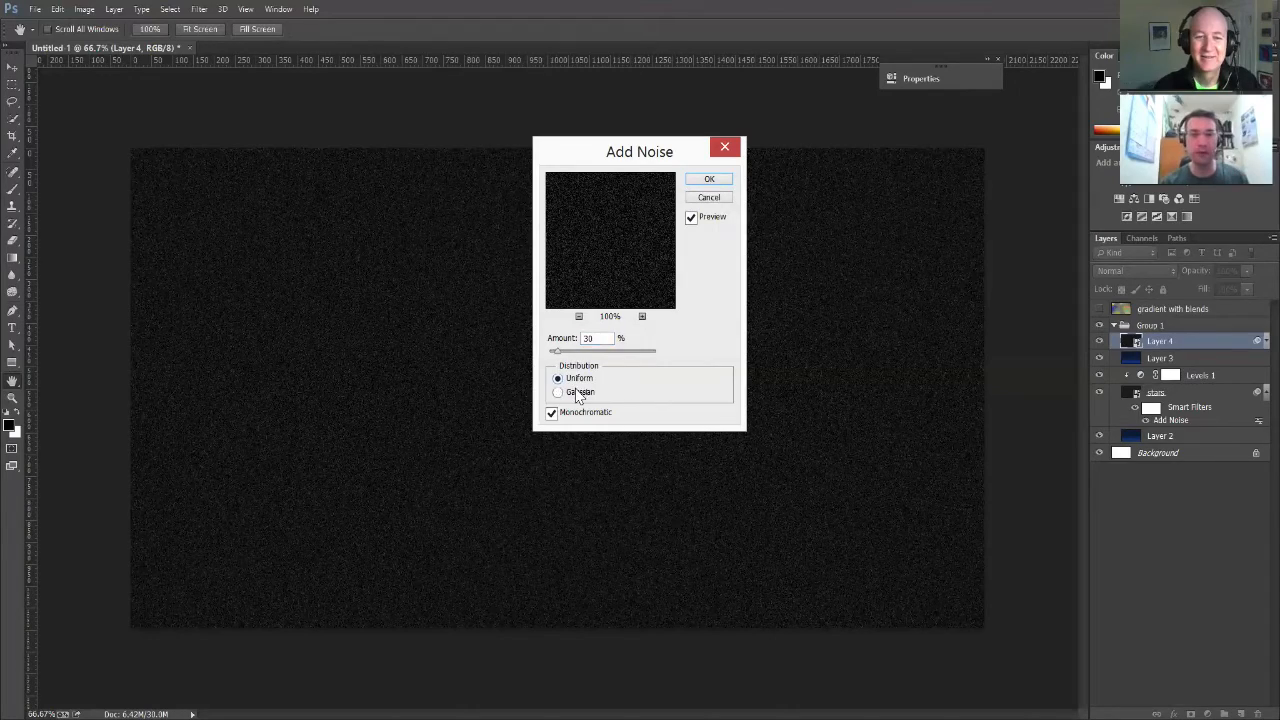
left_click(578, 393)
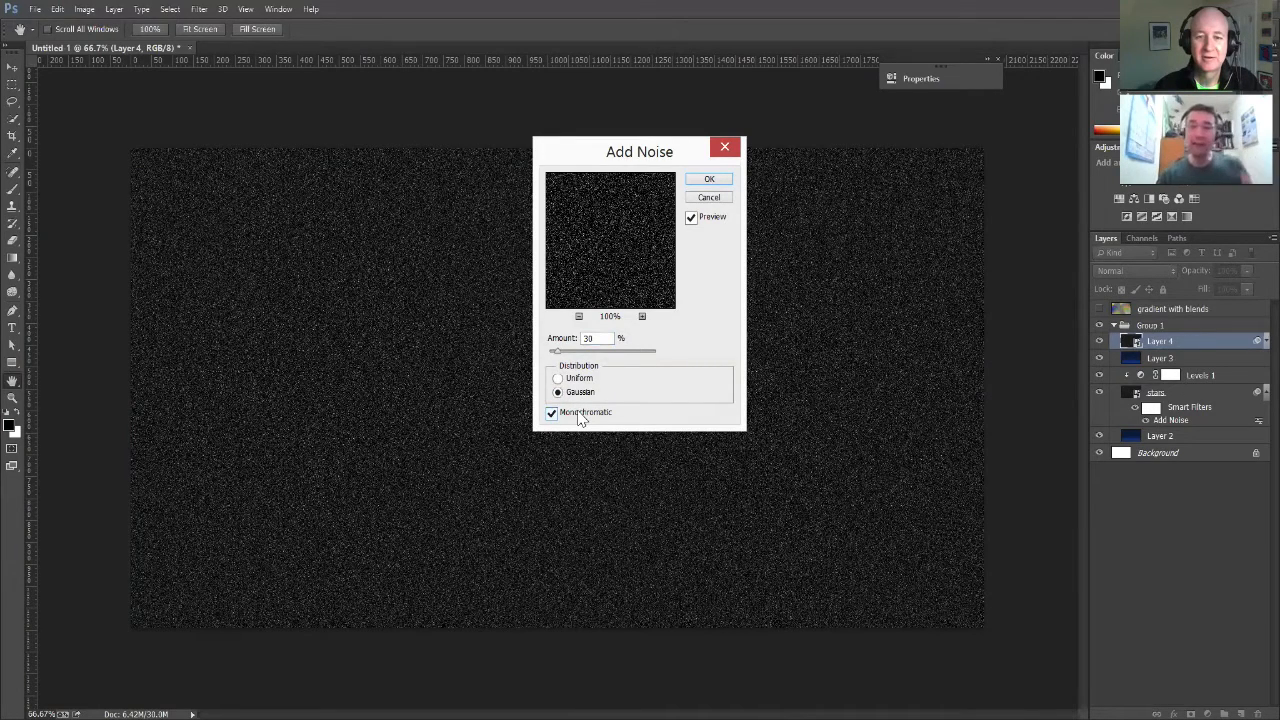
Compare coloured and monochromatic Gaussian noise in the filter preview, enlarging it up to 500%.
left_click(581, 418)
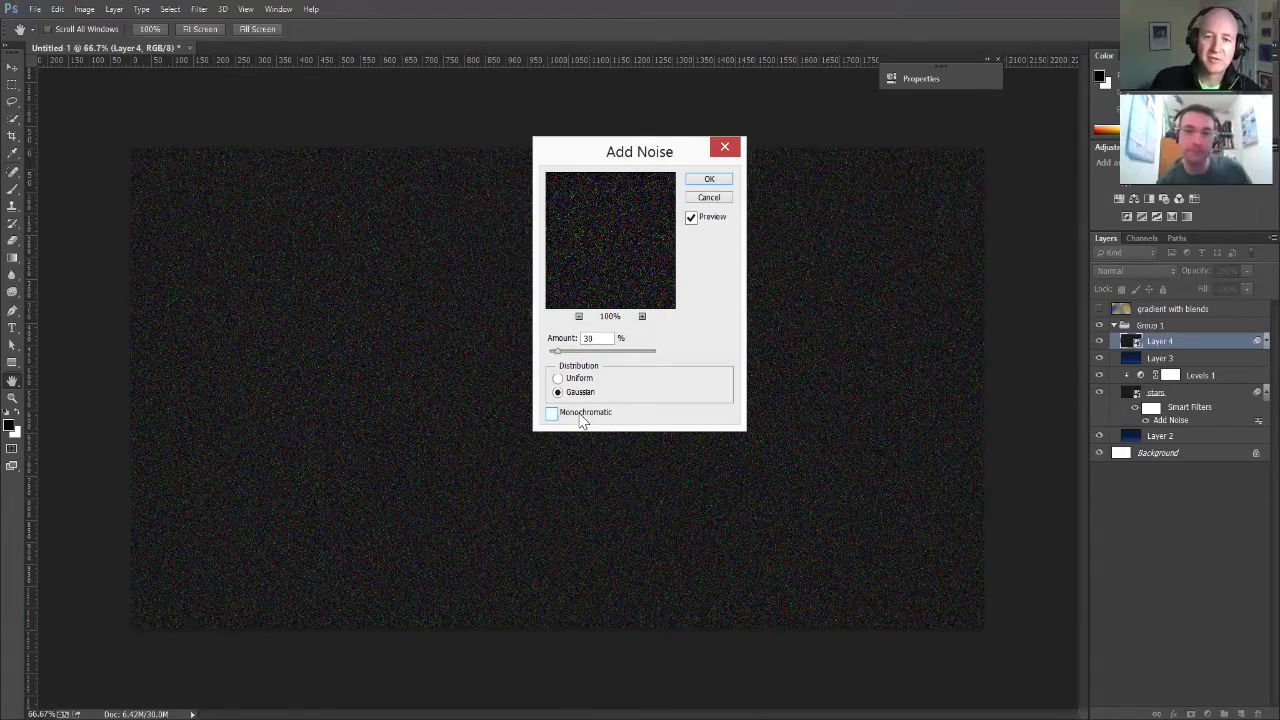
left_click(555, 417)
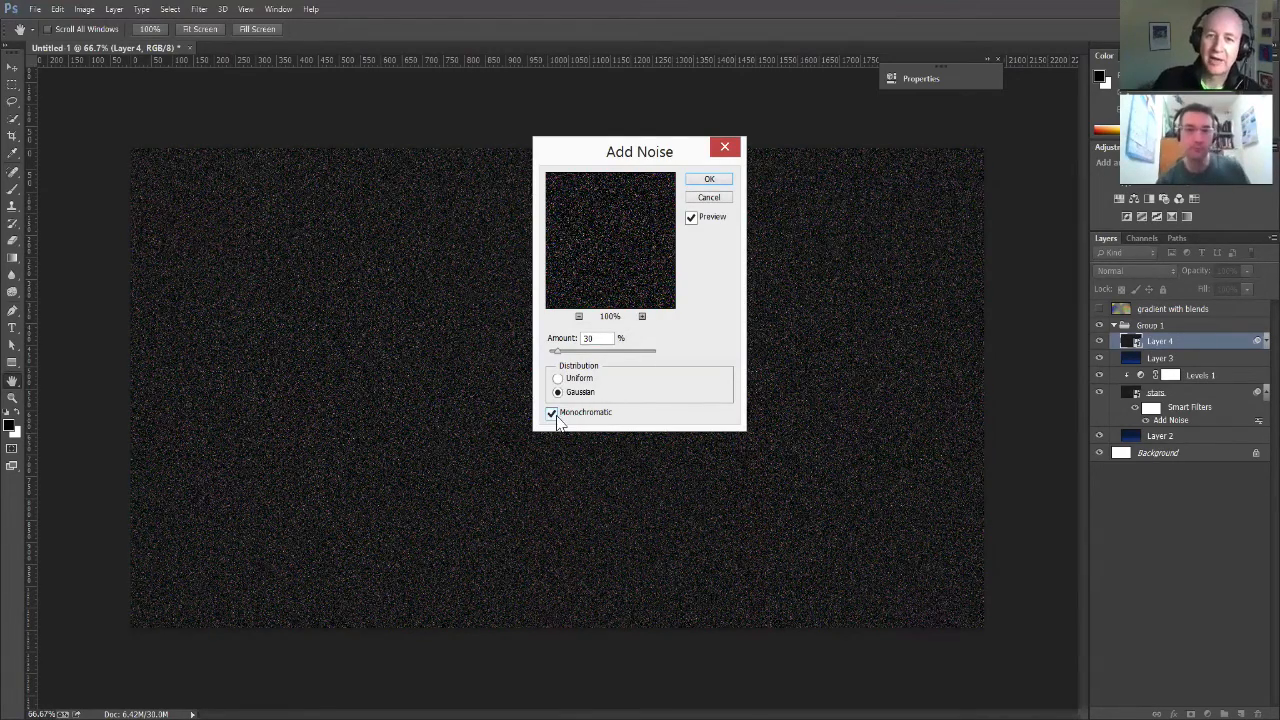
left_click(553, 414)
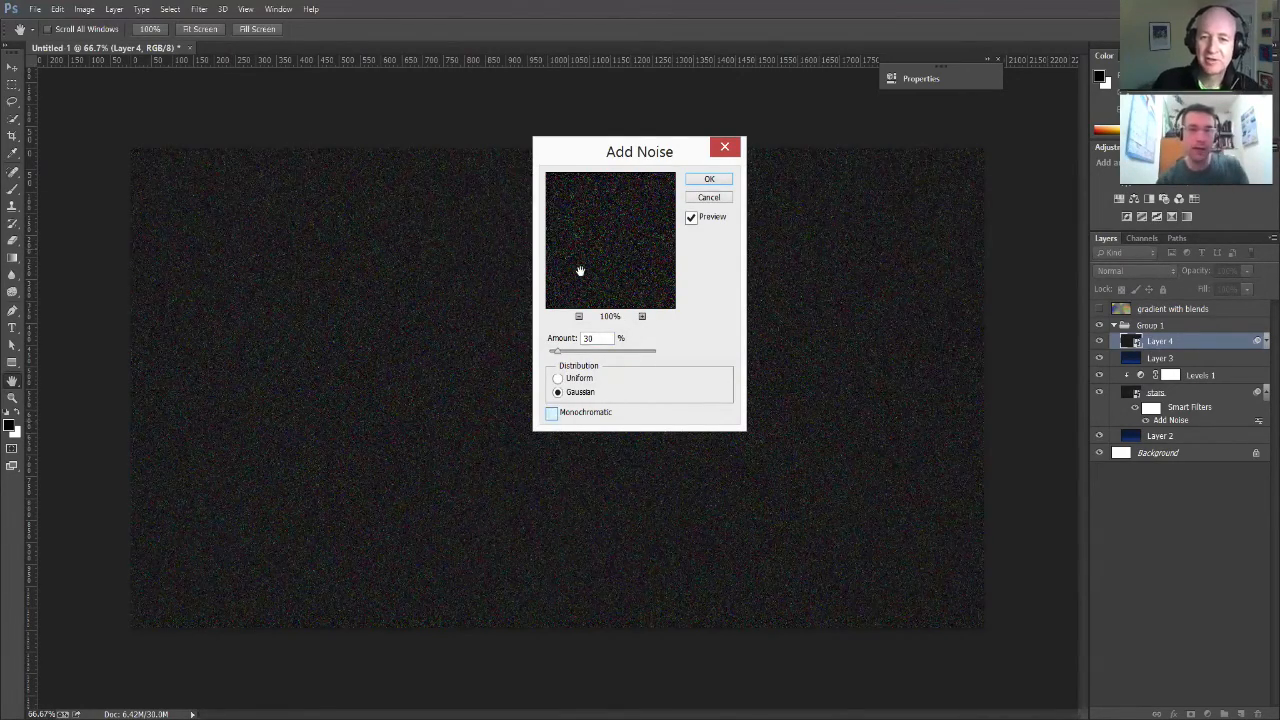
left_click(642, 317)
left_click(642, 317)
left_click(578, 414)
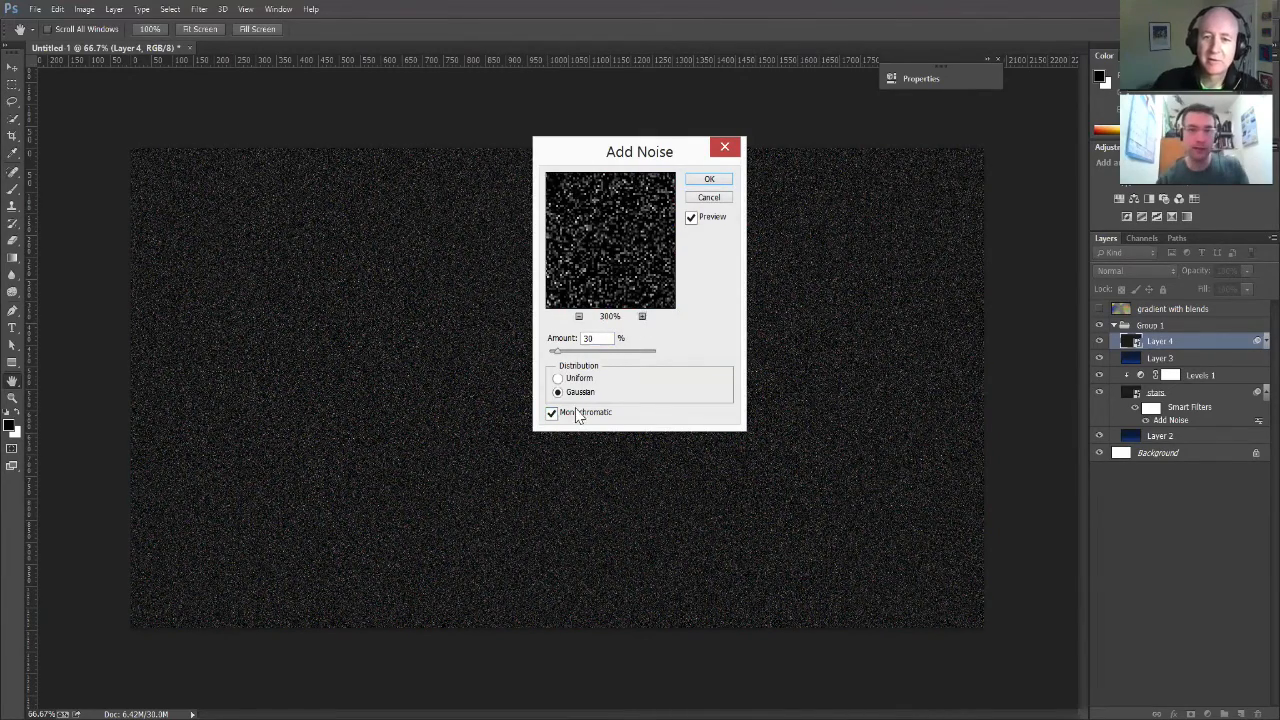
left_click(577, 417)
left_click(643, 318)
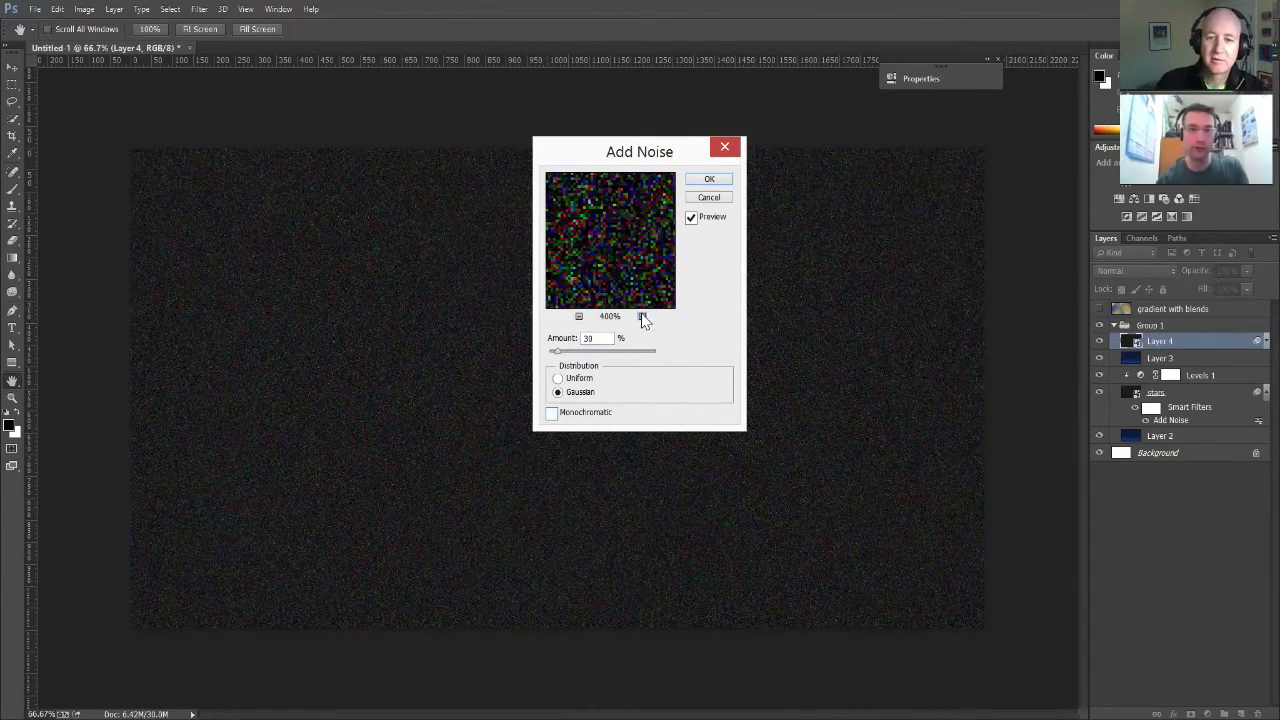
left_click(642, 317)
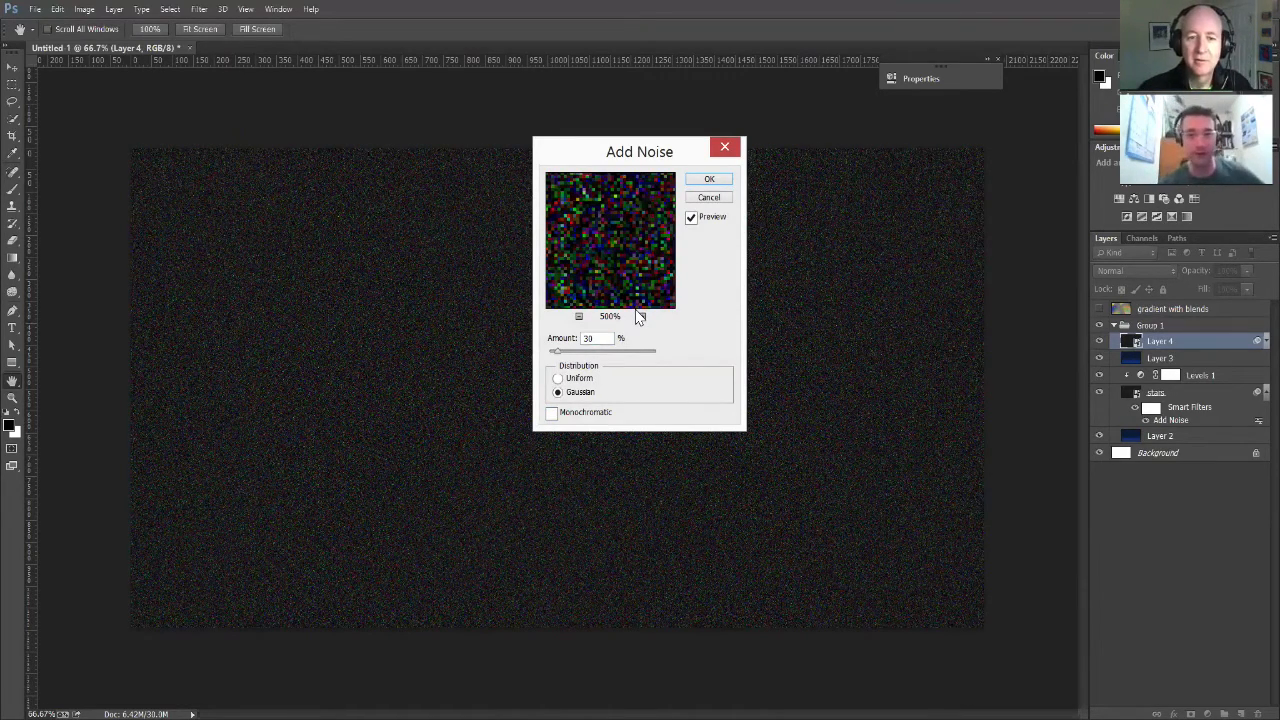
Make the noise monochromatic and apply the Gaussian noise filter at an amount of 30%.
left_click(555, 417)
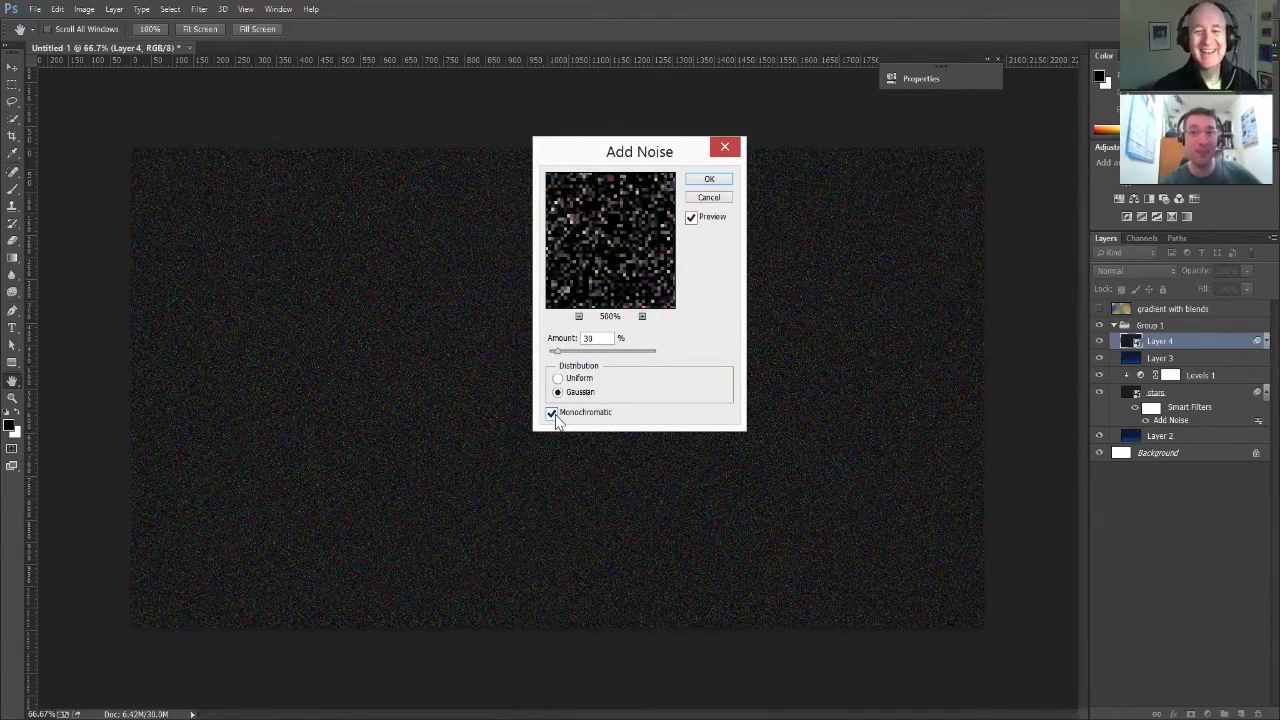
left_click(579, 317)
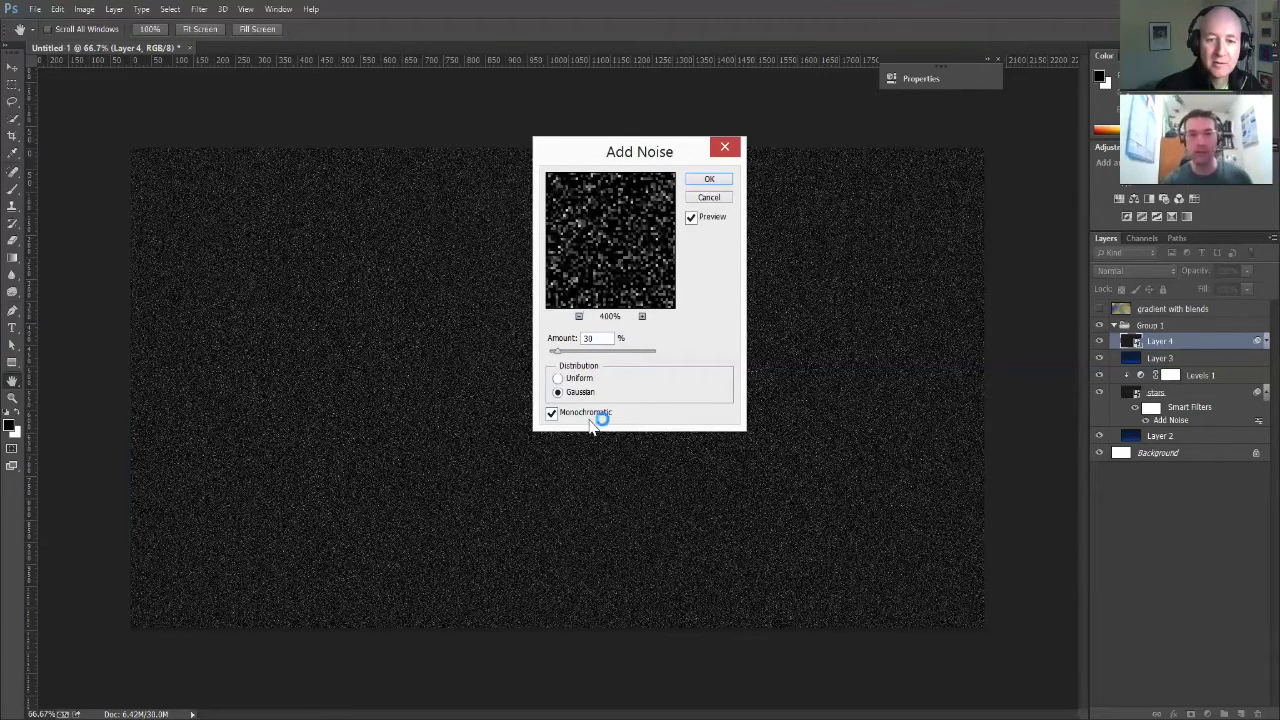
left_click(708, 180)
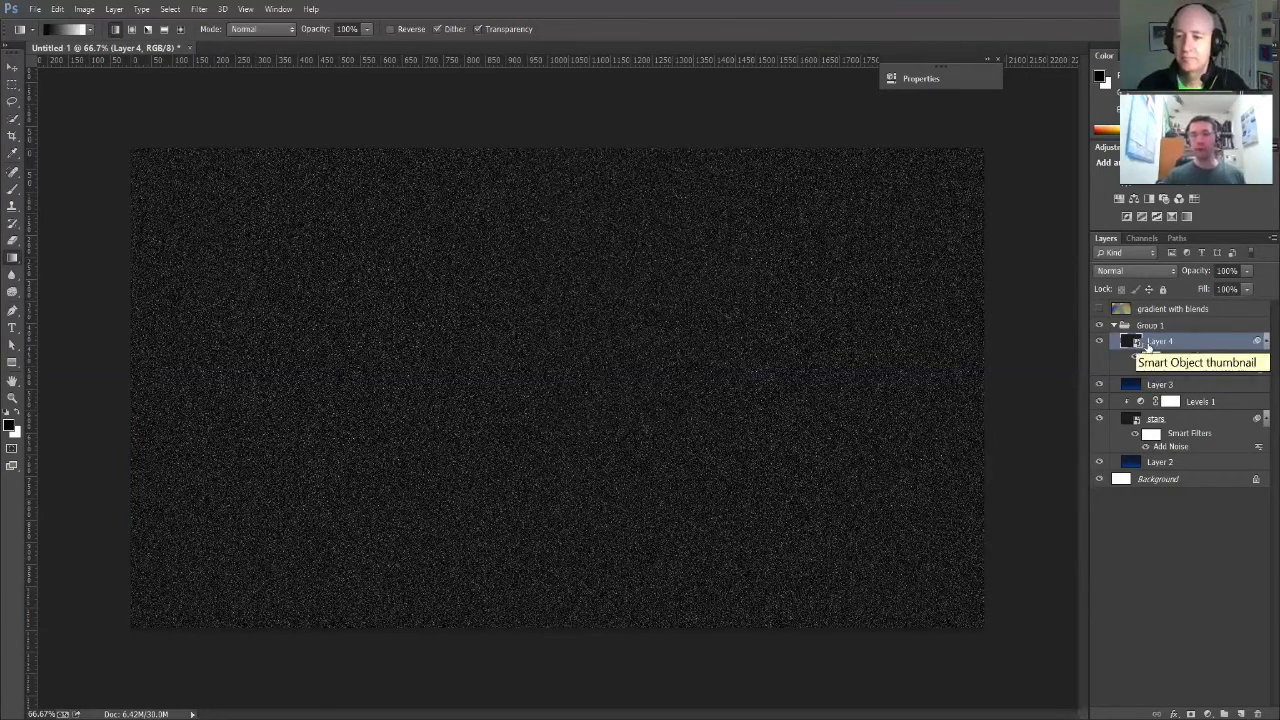
Rename the noise-filtered smart object layer as stars.
double_click(1146, 342)
type("st")
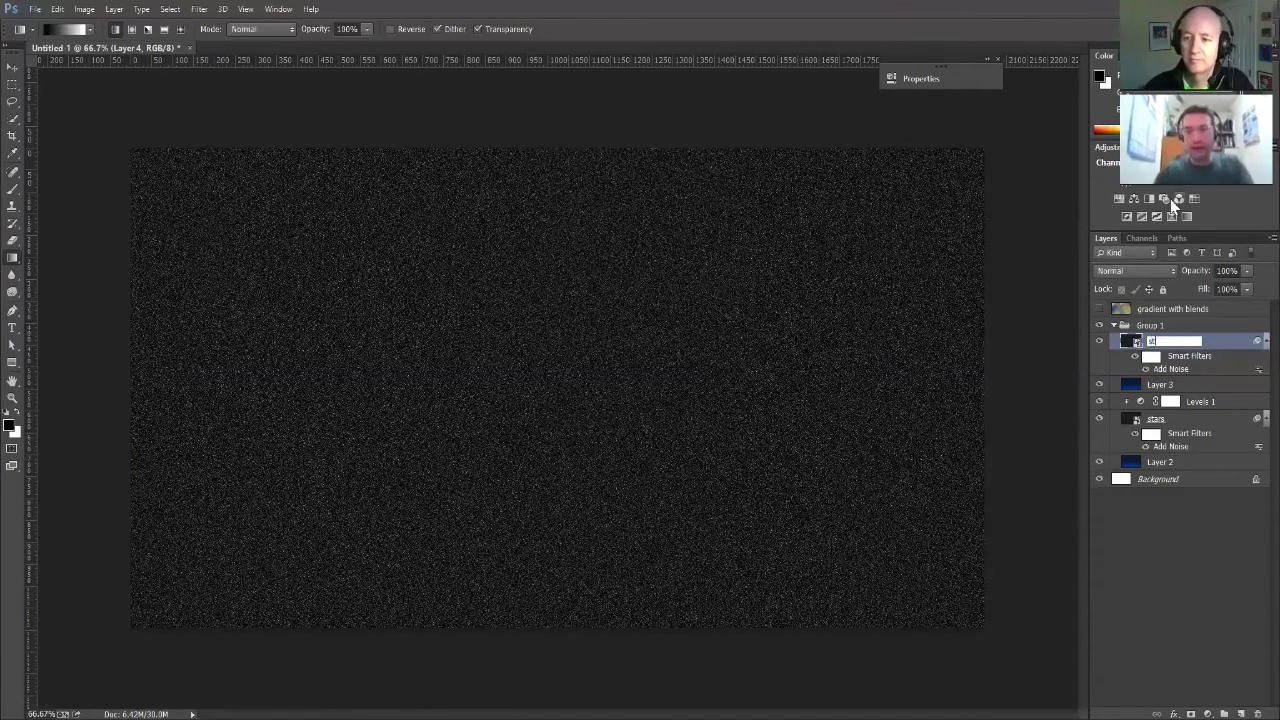
type("ars")
key("Return")
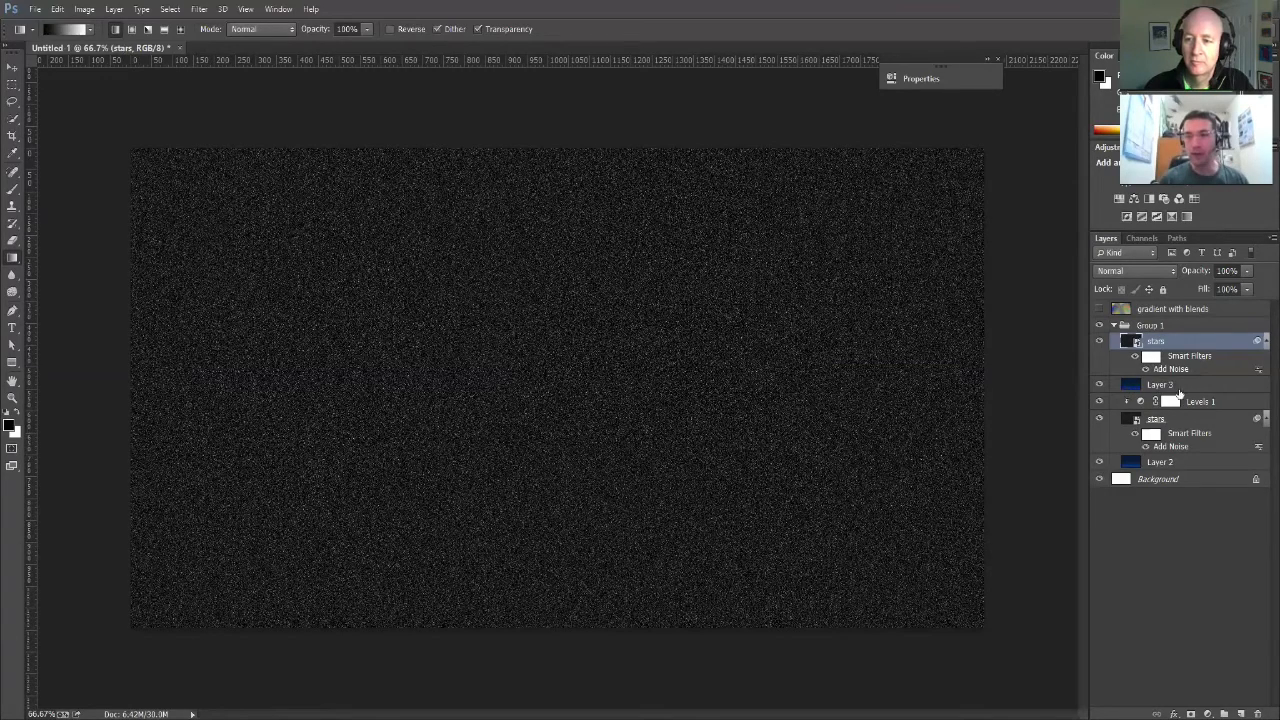
Check the gradient beneath the upper stars layer and set that stars layer's blend mode to Screen.
left_click(1099, 342)
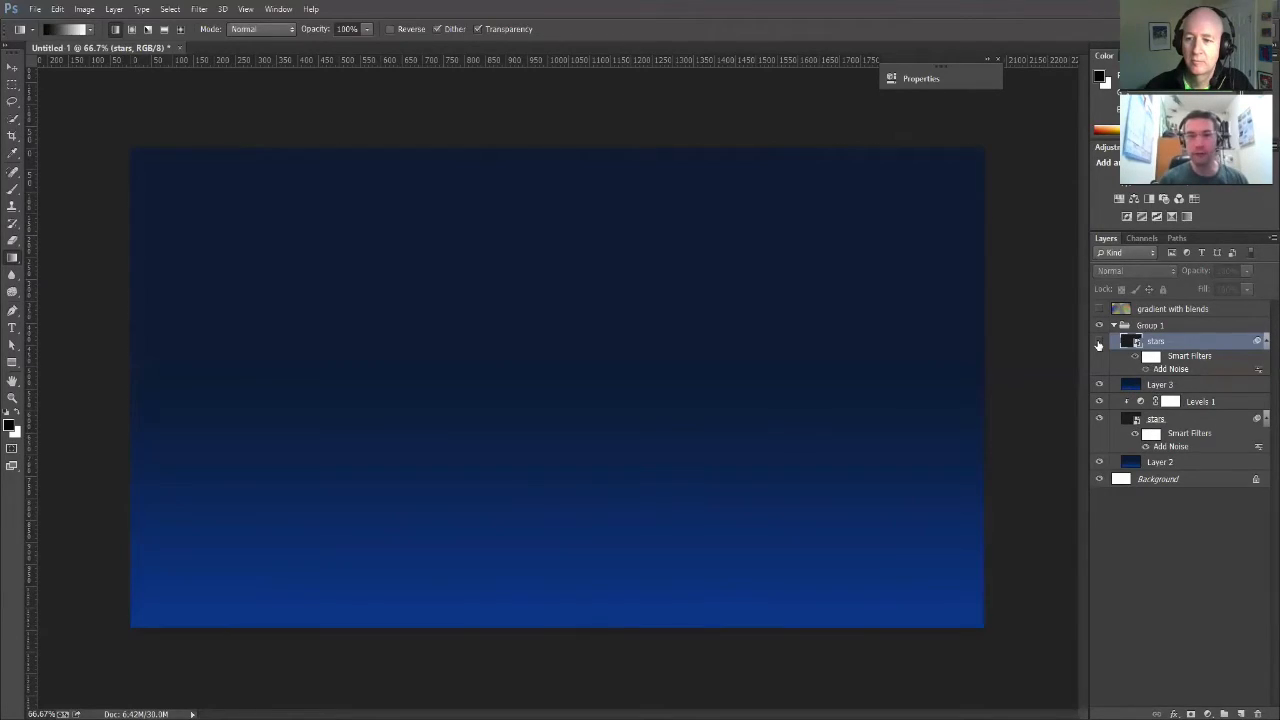
left_click(1099, 342)
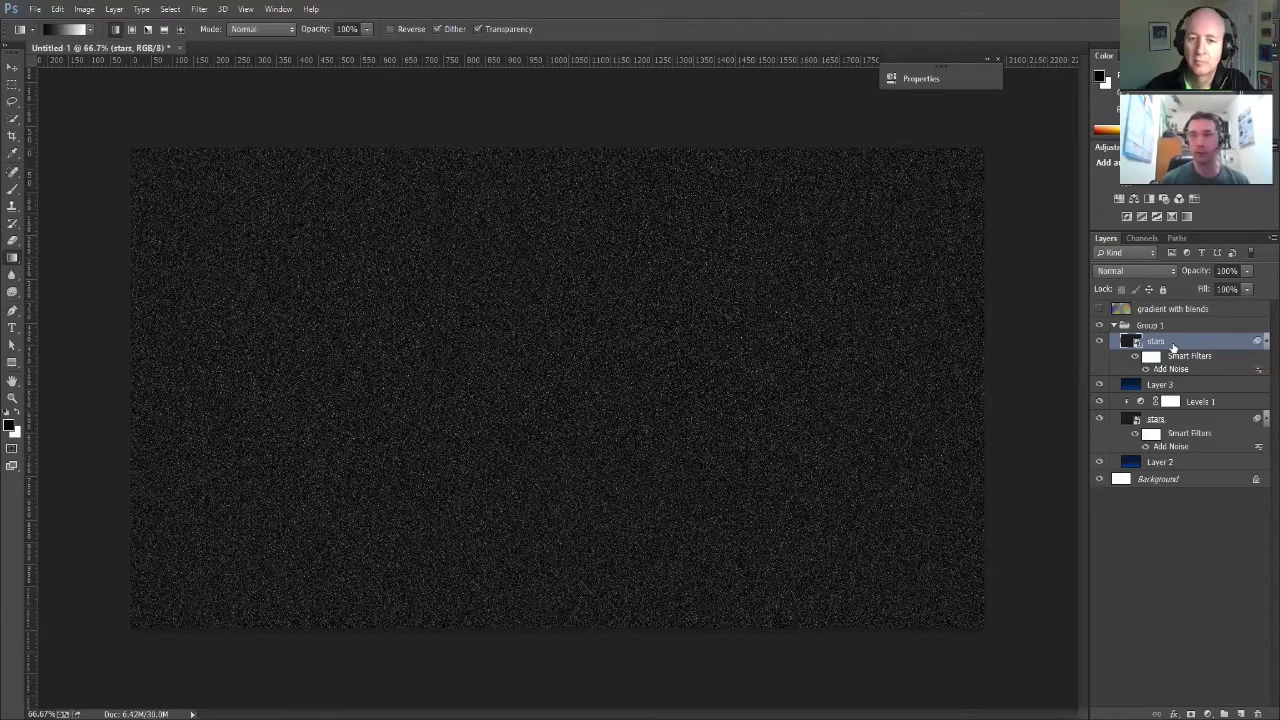
left_click(1167, 272)
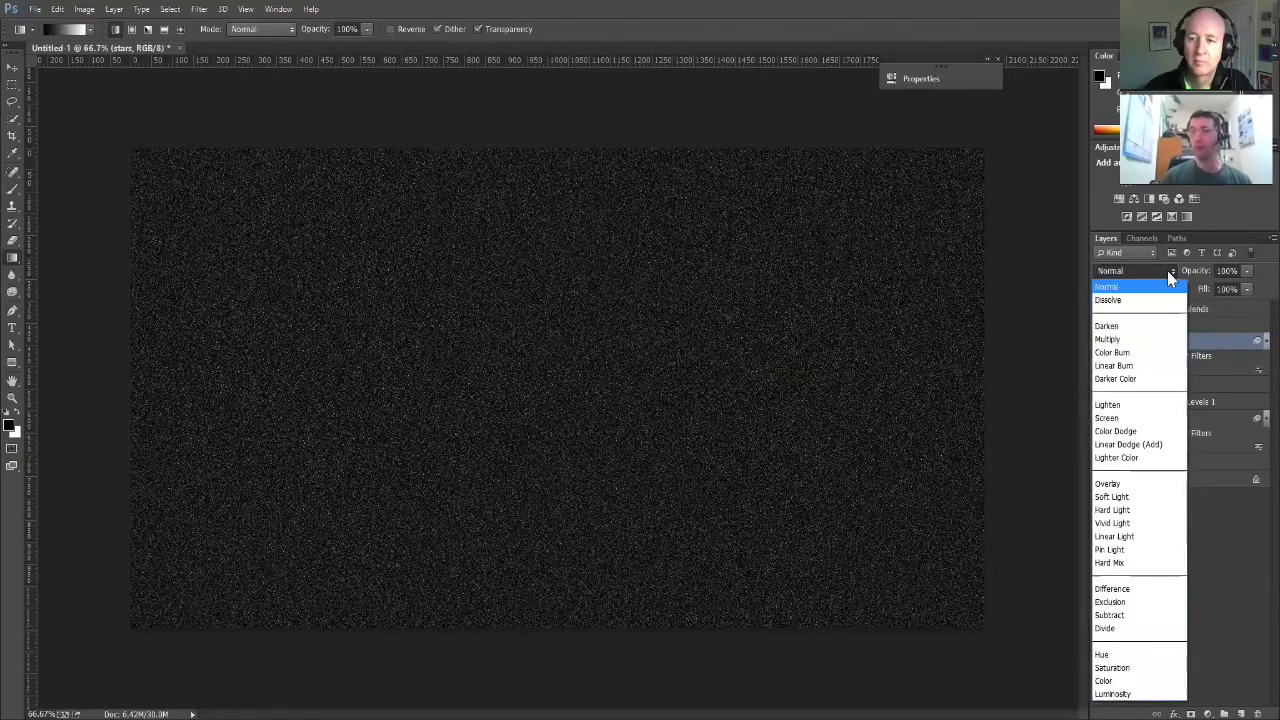
left_click(1115, 417)
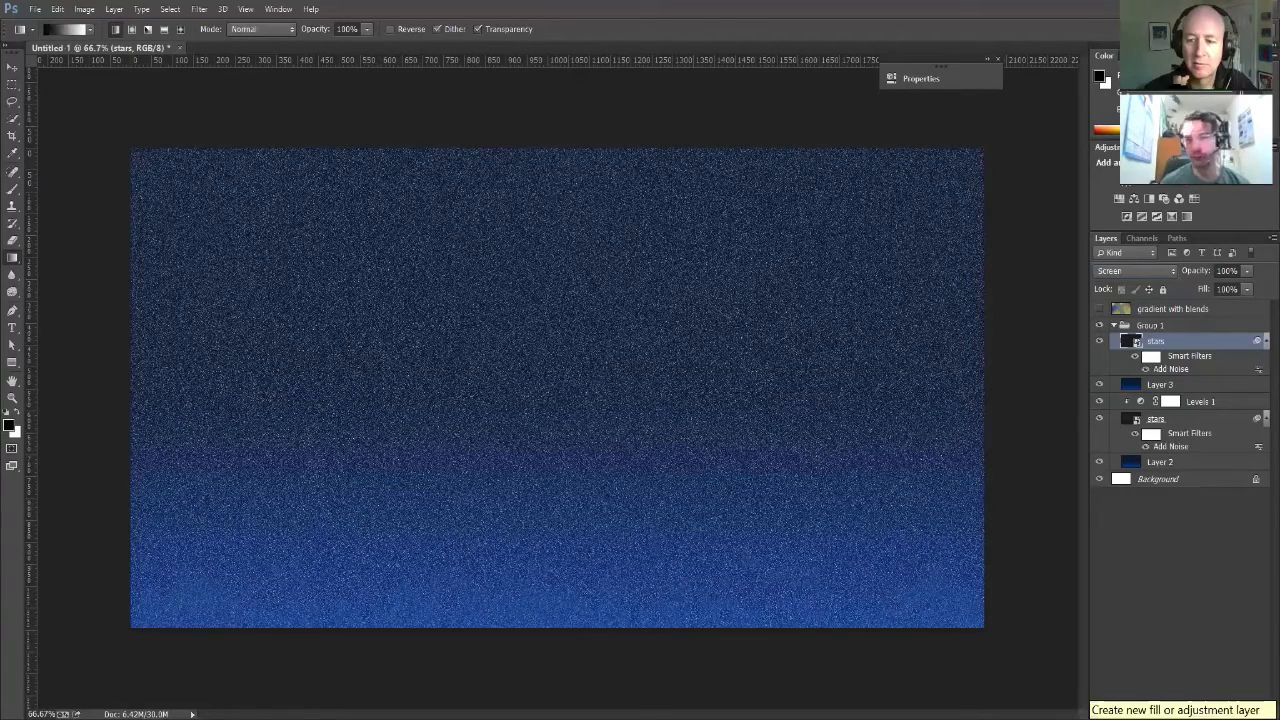
Add a Levels adjustment layer directly above the upper stars layer.
left_click(1208, 713)
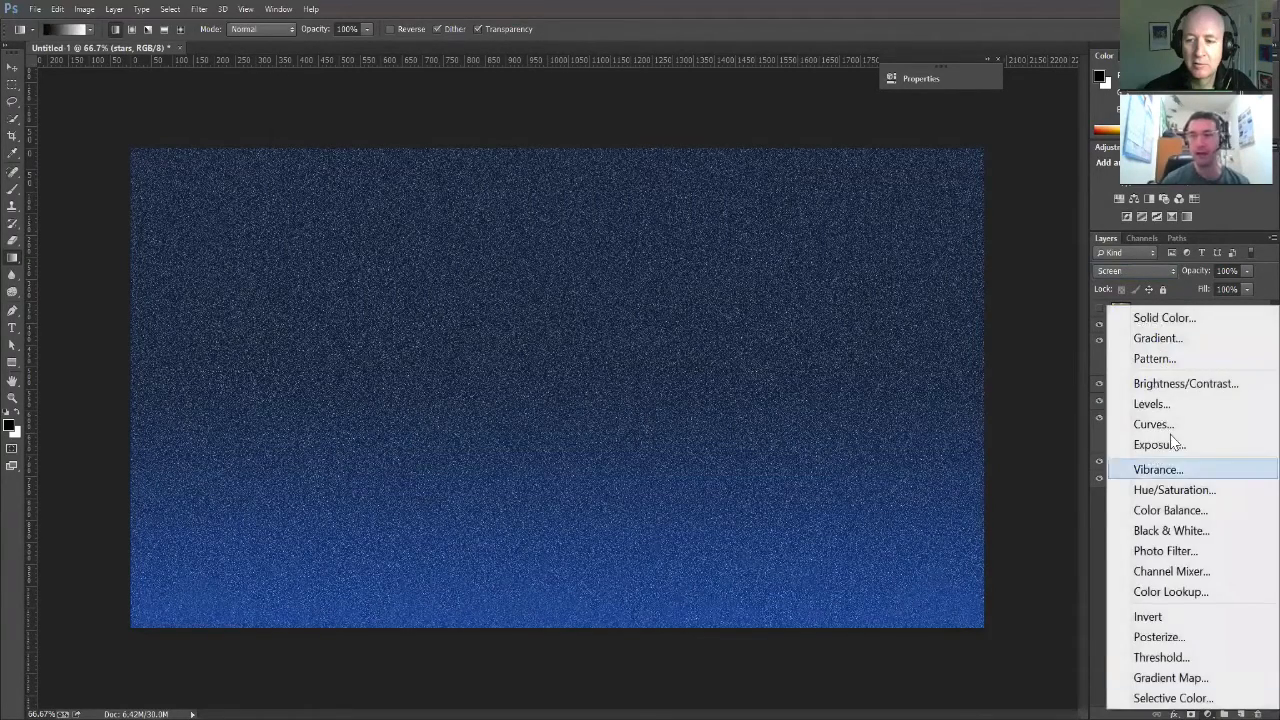
left_click(1165, 405)
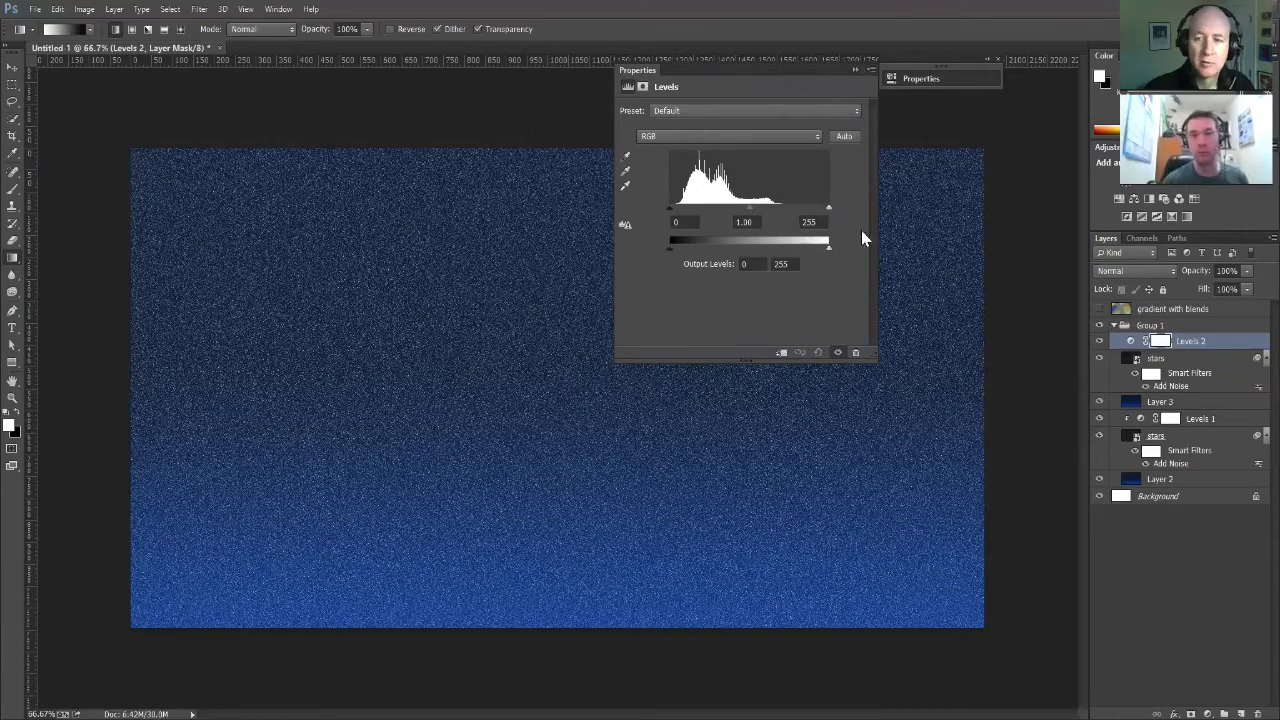
Try the unclipped Levels with white input 172 and with black inputs of 167 and 169, restoring the defaults after each trial.
left_click_drag(828, 210, 778, 227)
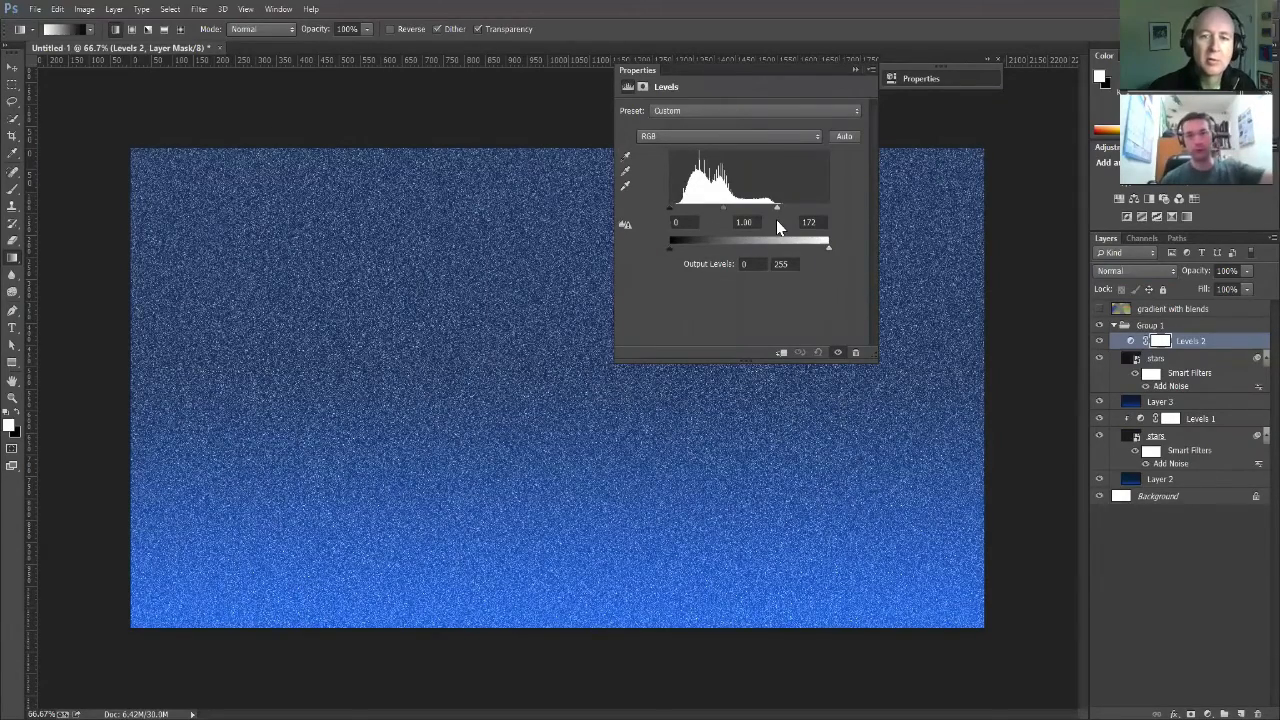
key("ctrl+z")
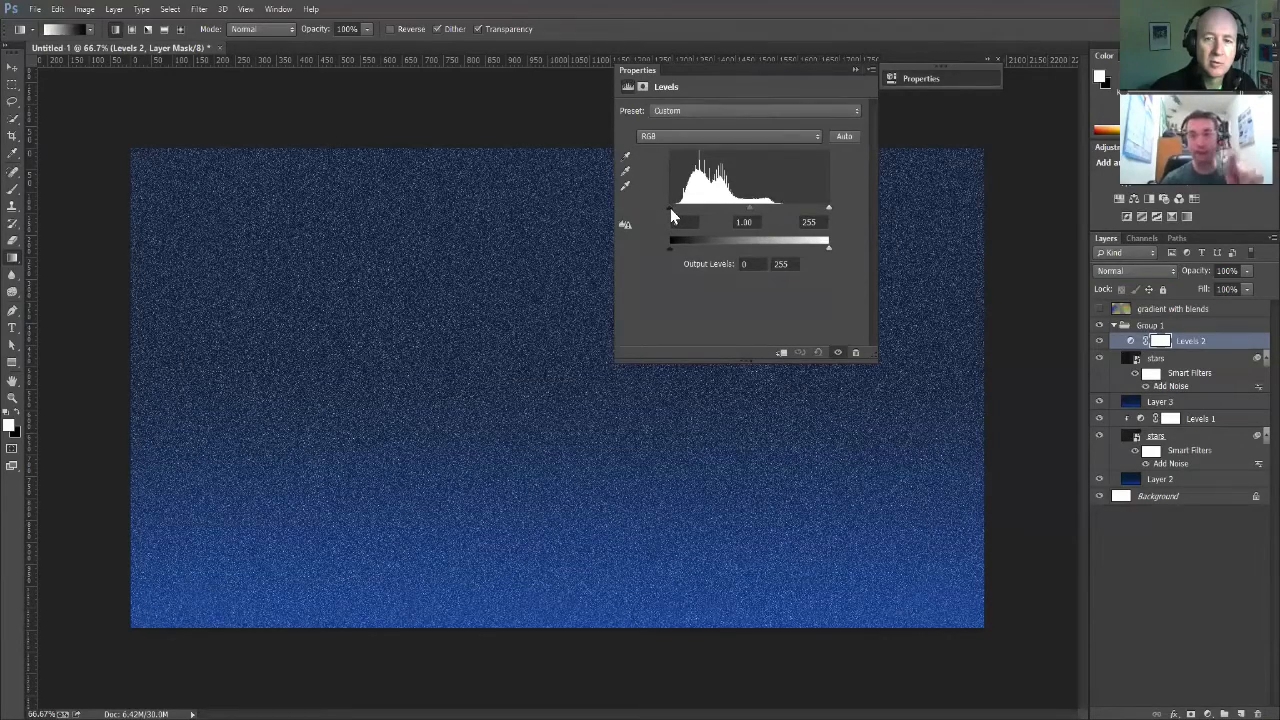
left_click_drag(670, 208, 775, 212)
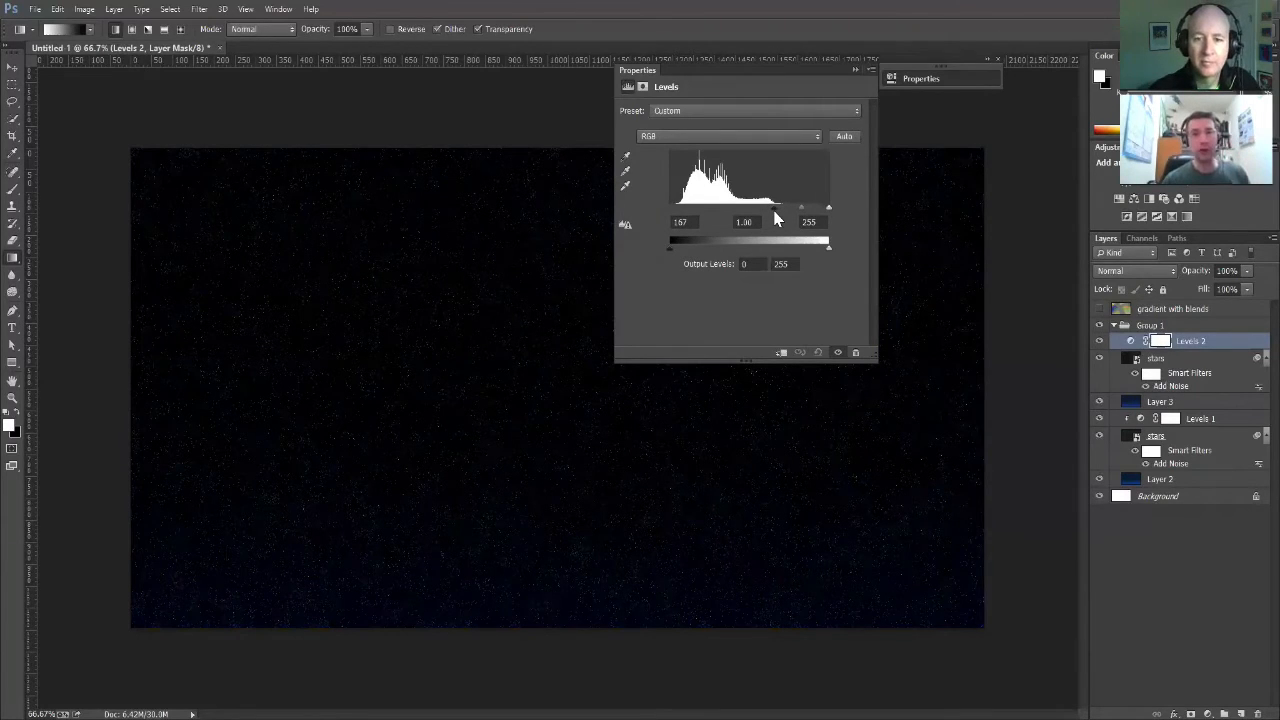
left_click_drag(775, 211, 776, 211)
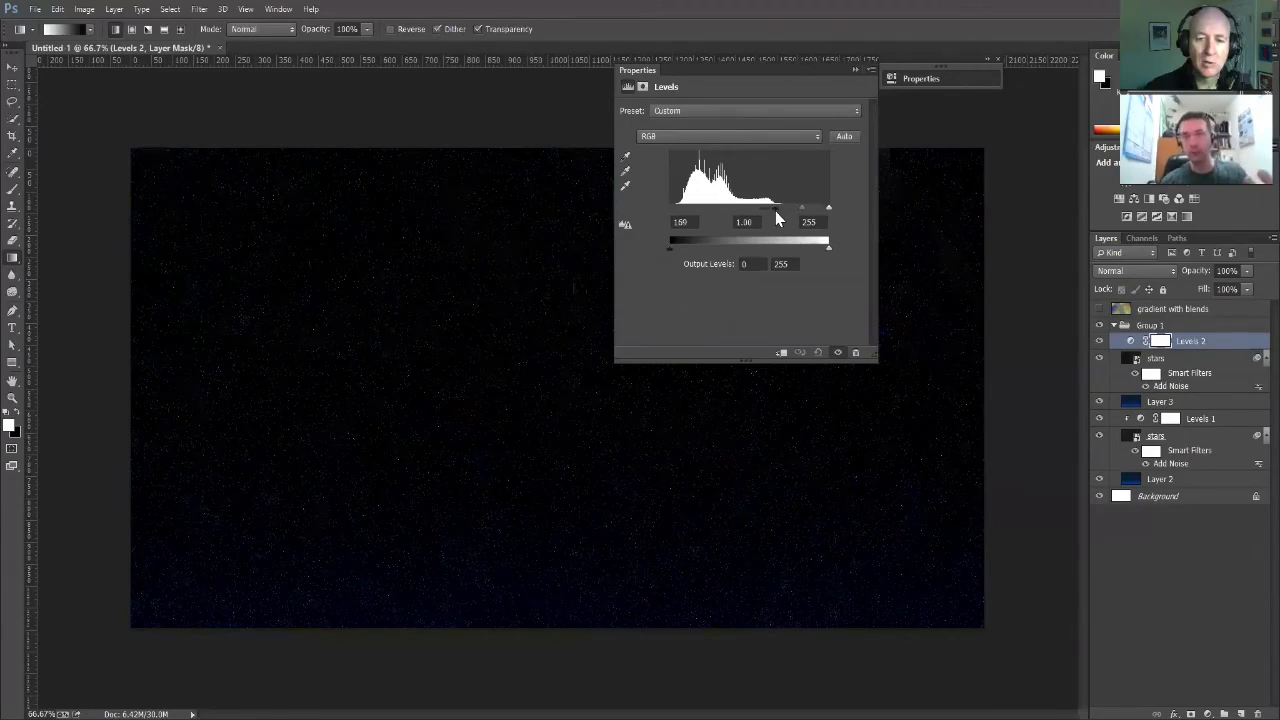
left_click_drag(775, 211, 668, 232)
key("backslash")
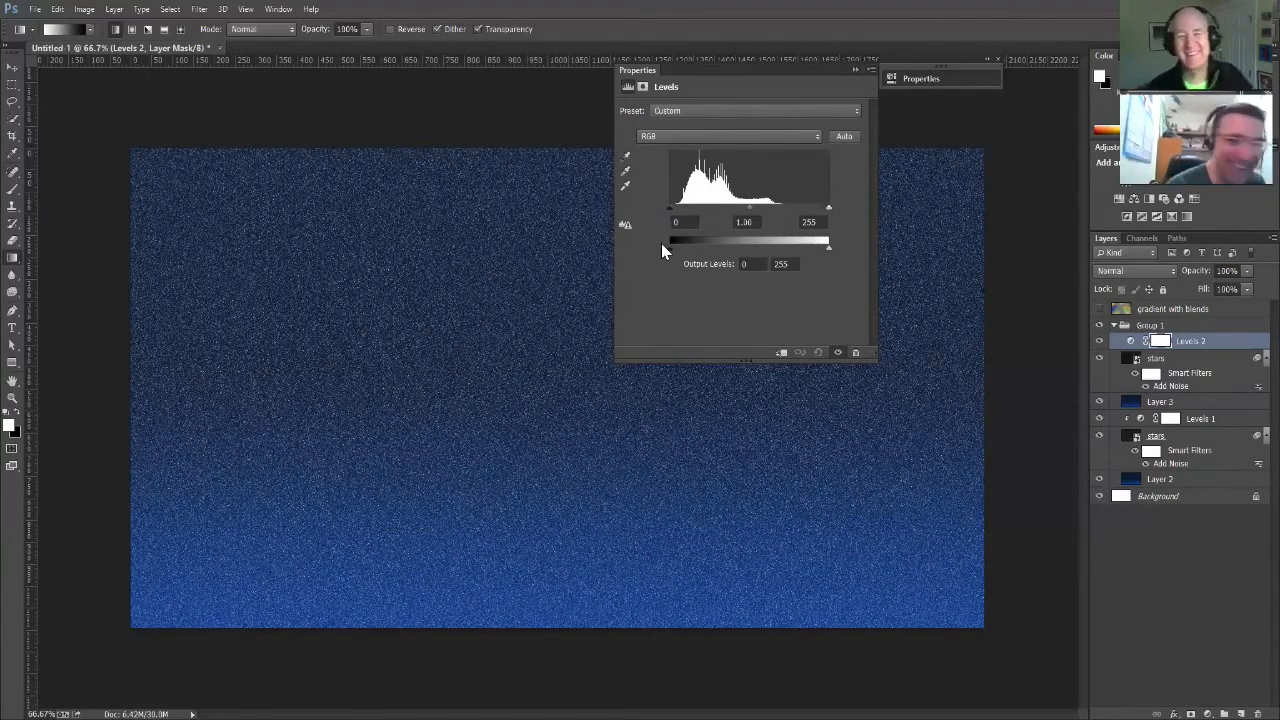
left_click_drag(670, 208, 775, 211)
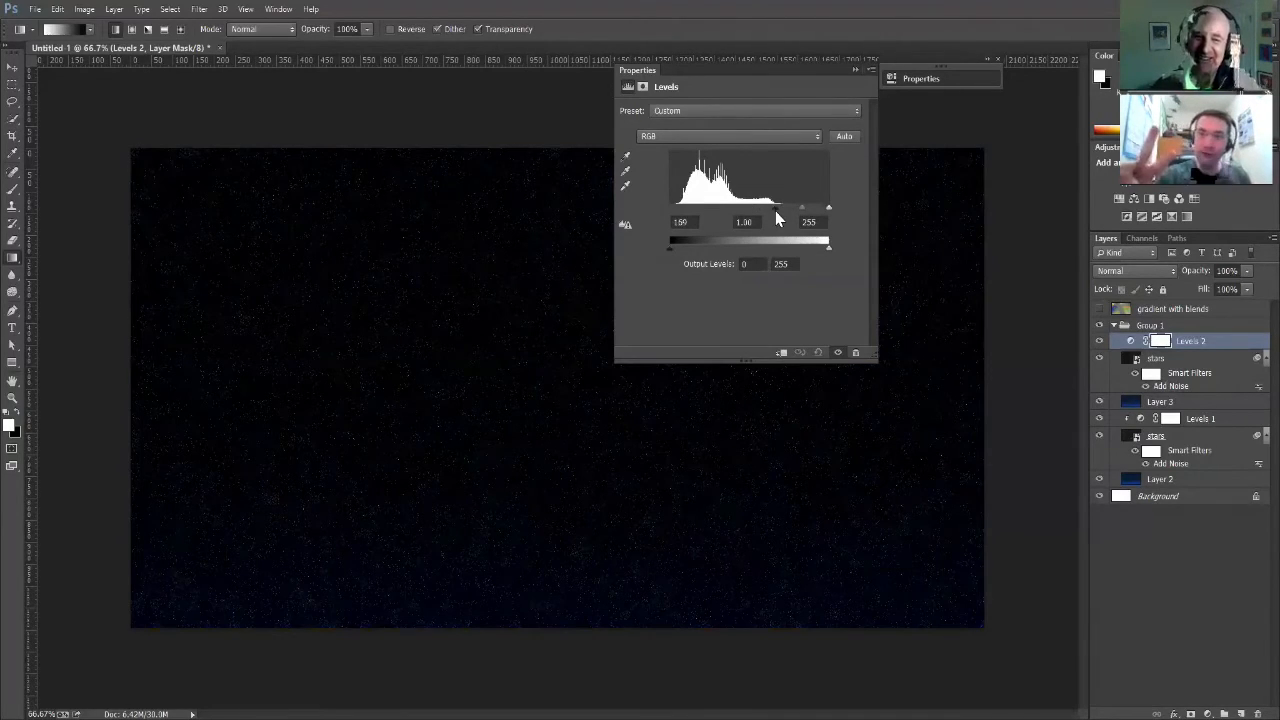
left_click_drag(776, 211, 662, 244)
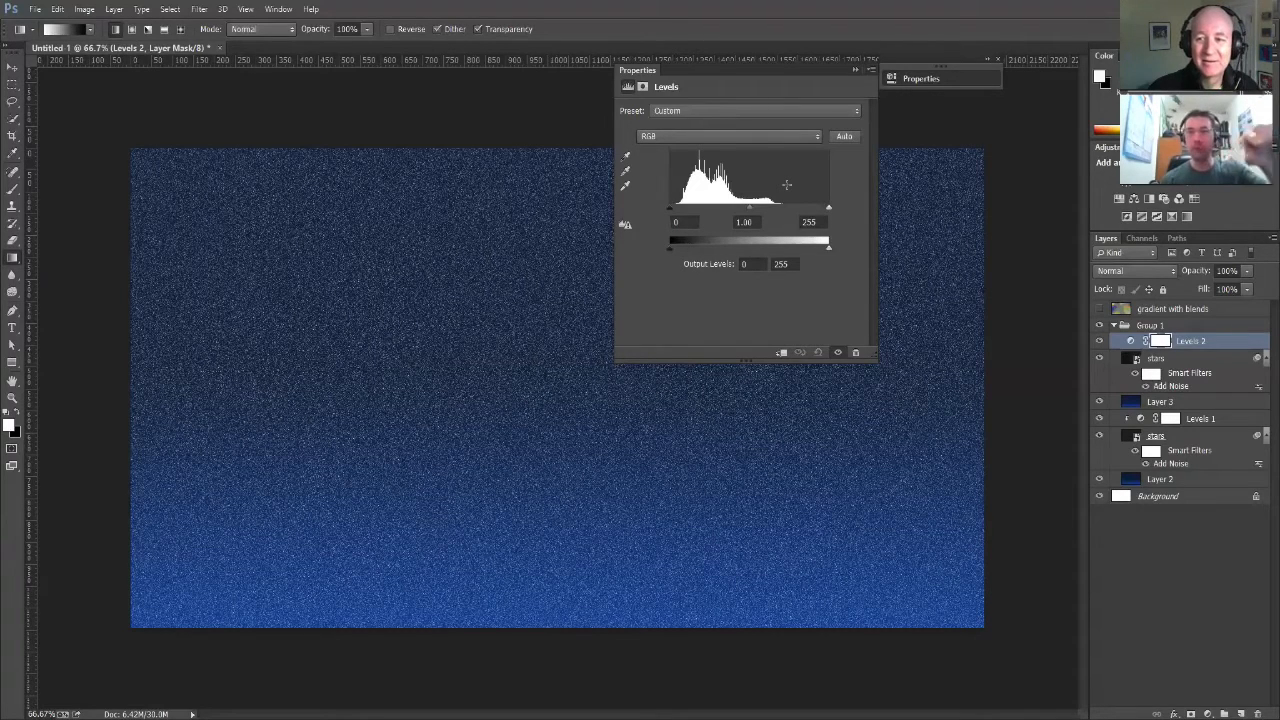
Clip the new Levels adjustment to the stars layer beneath it.
right_click(1186, 346)
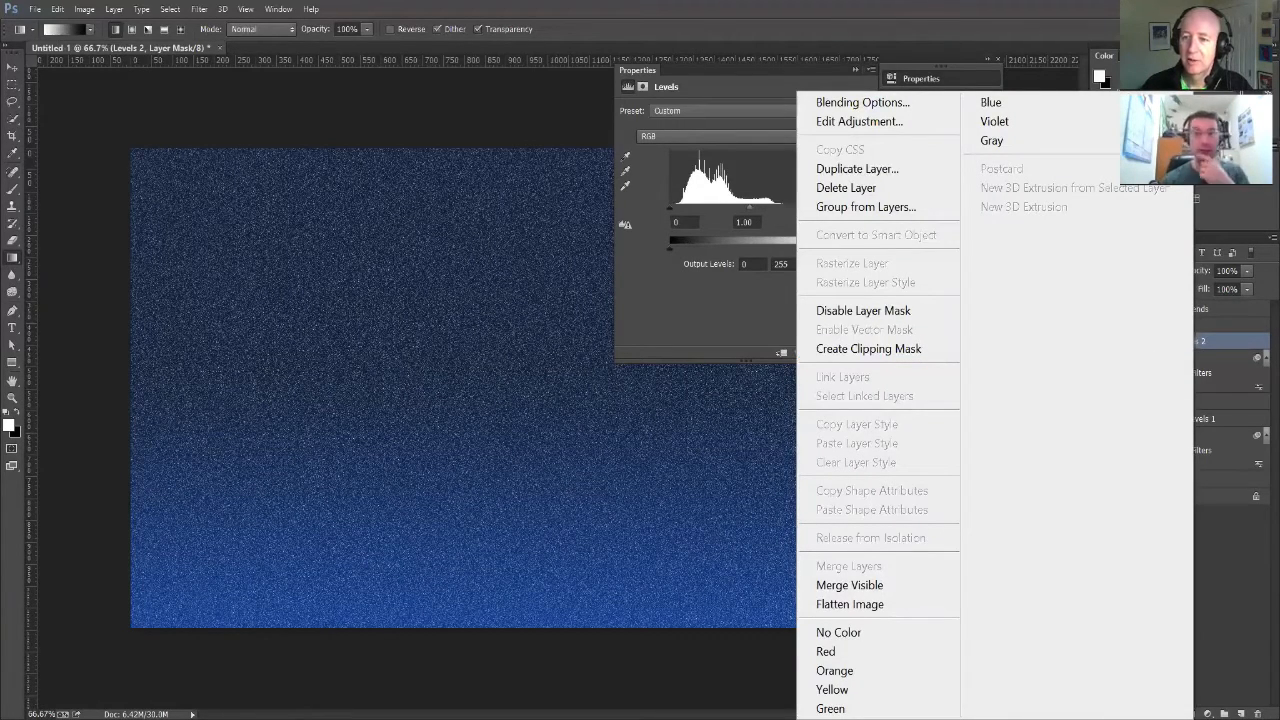
key("Escape")
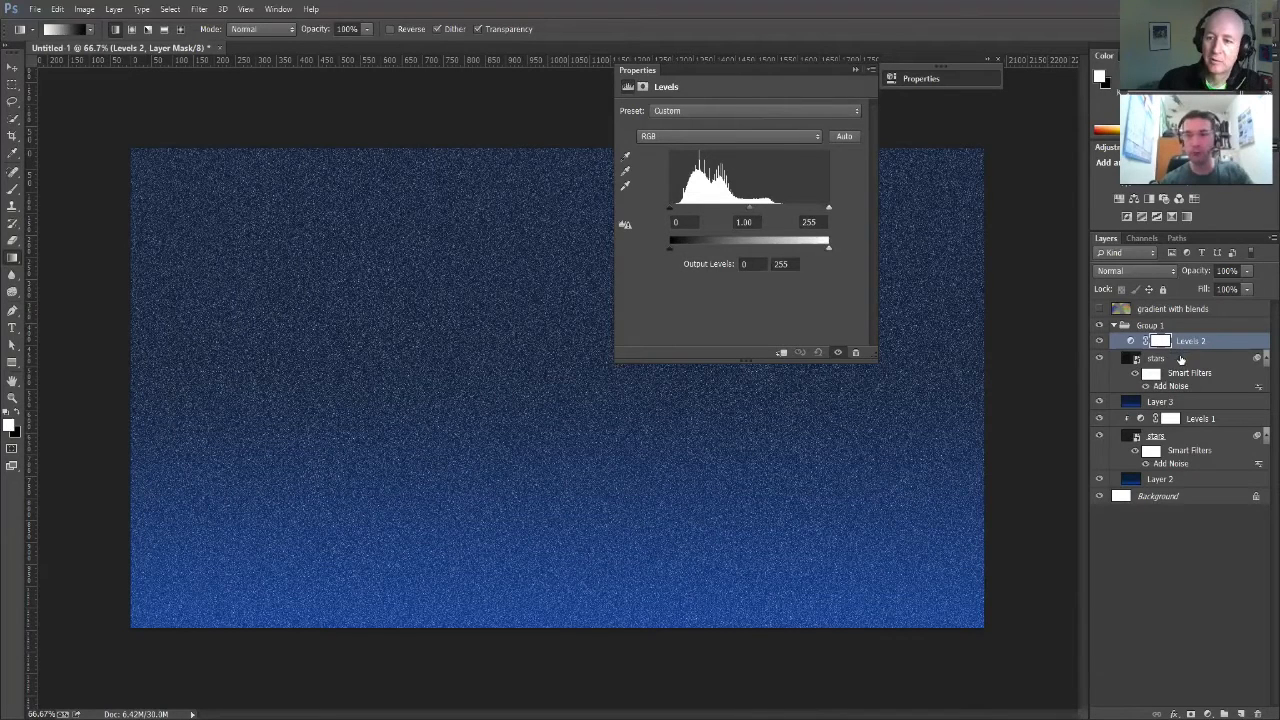
left_click_drag(1182, 346, 1187, 345)
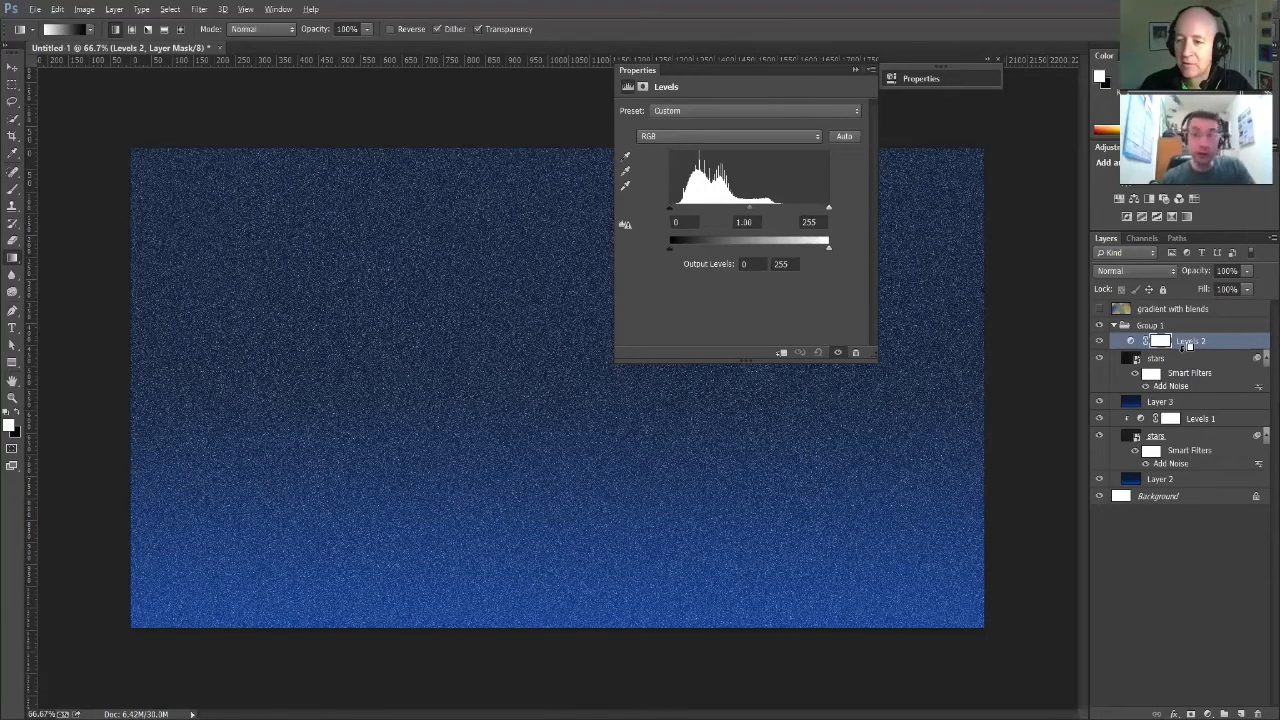
left_click_drag(1187, 345, 1184, 350)
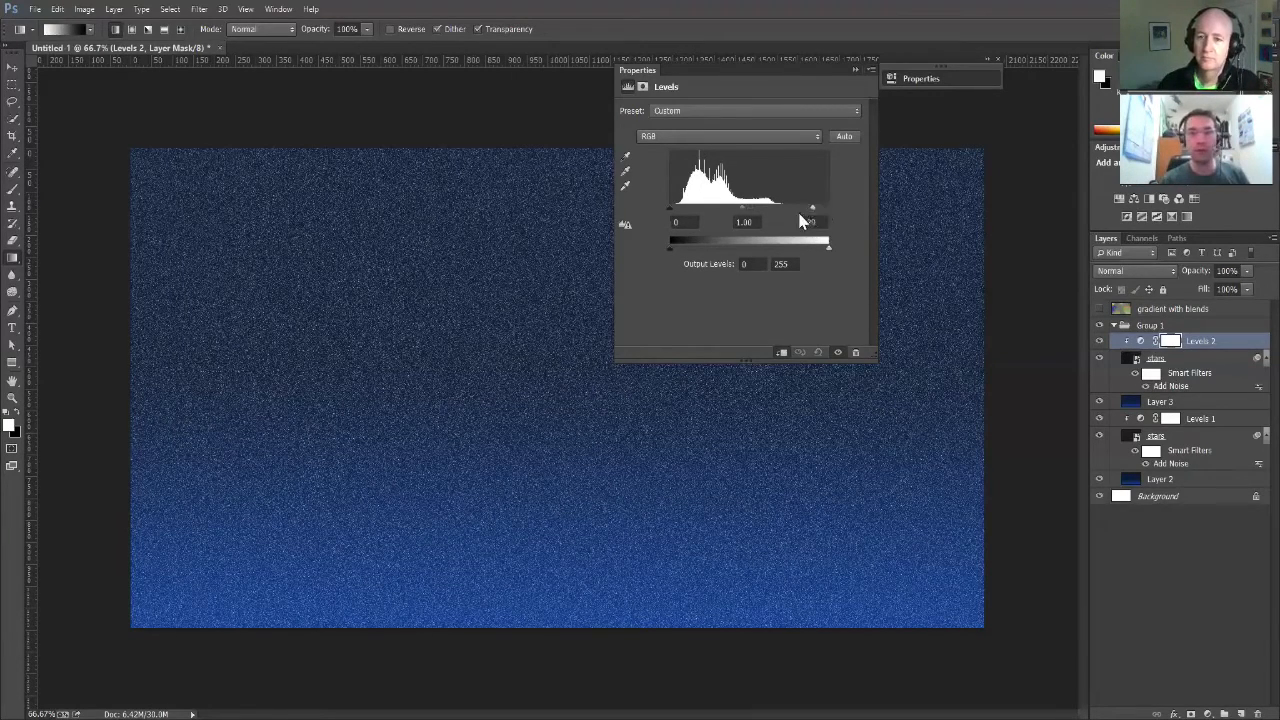
Set the clipped Levels to black input 217 and white input 219 so only sparse stars remain.
left_click_drag(800, 216, 790, 224)
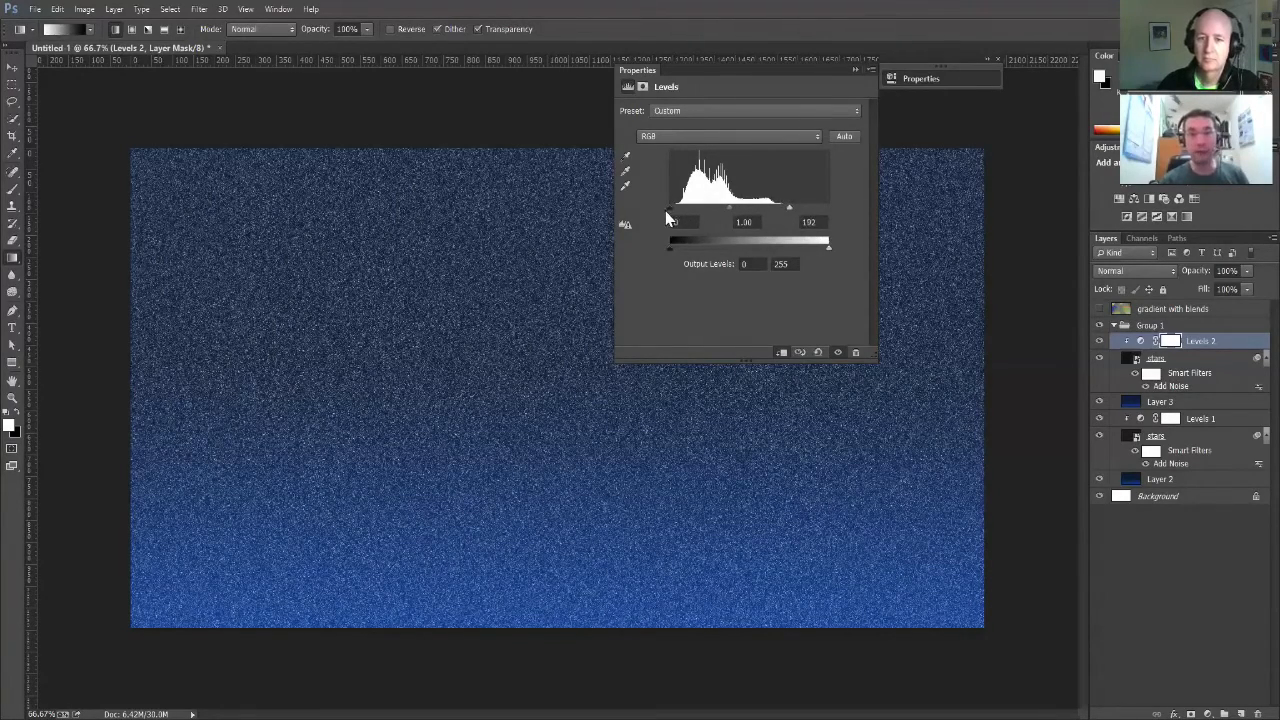
left_click_drag(694, 210, 807, 216)
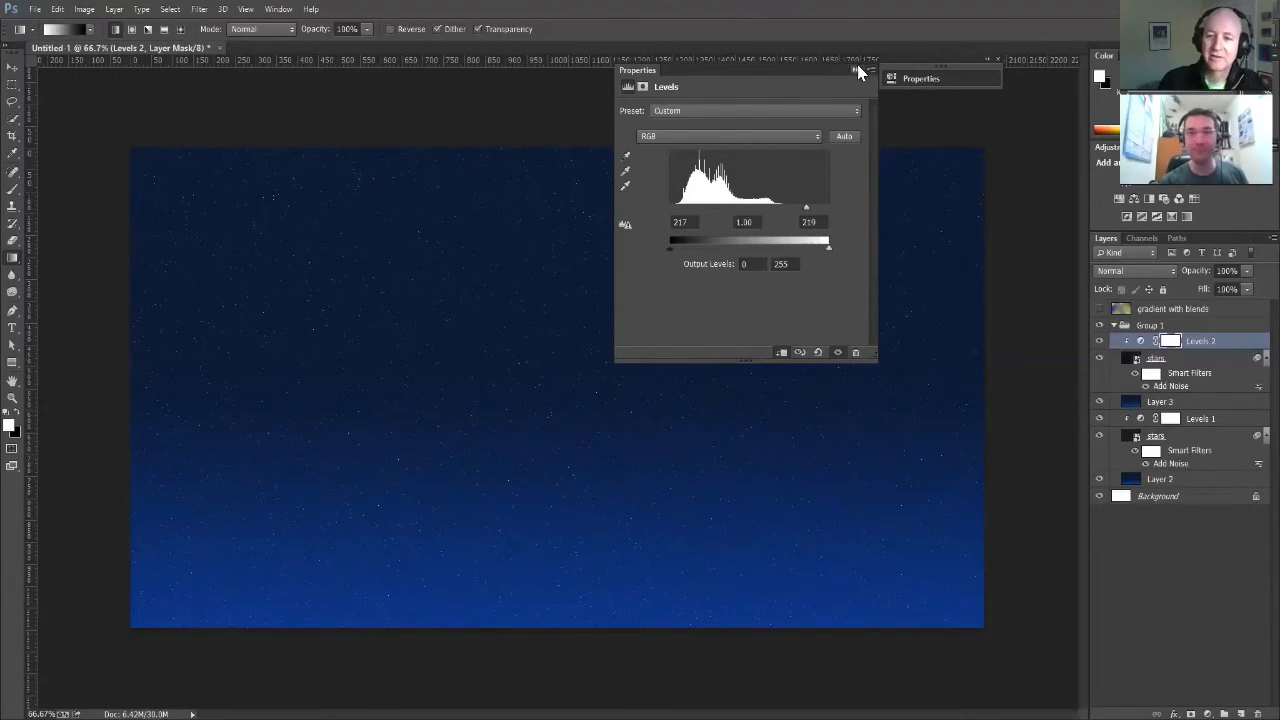
left_click(594, 248)
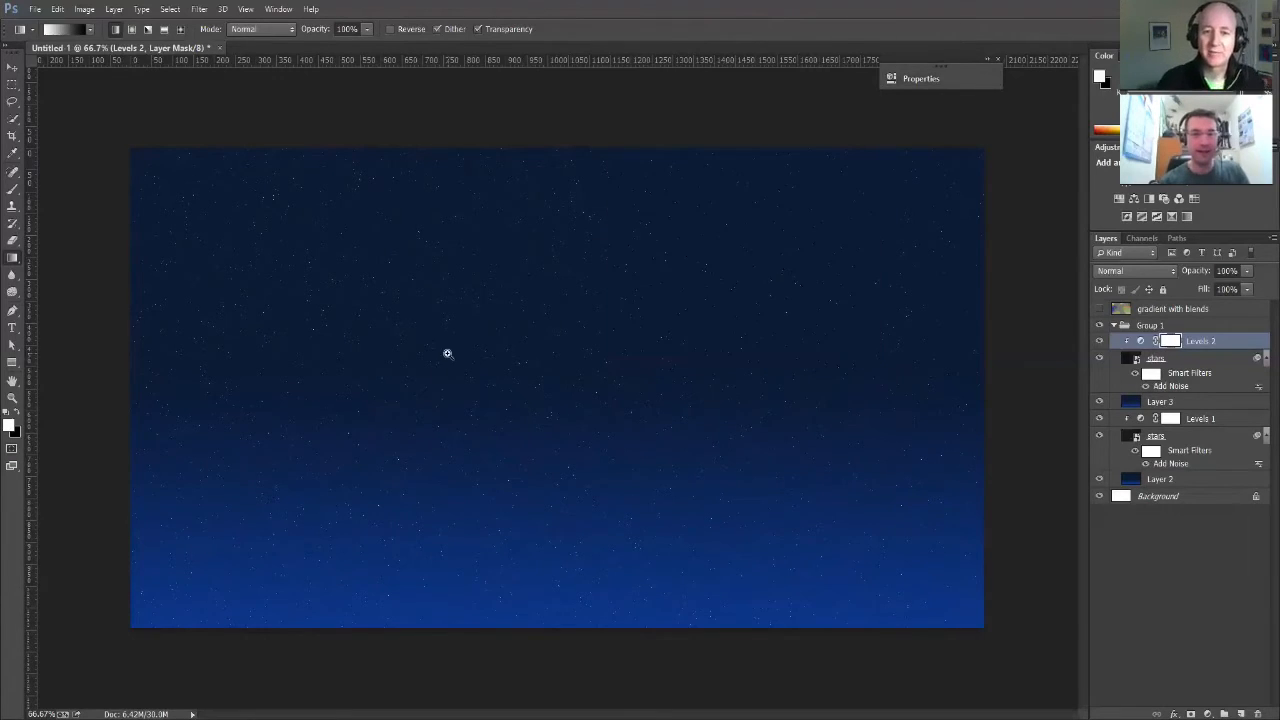
Try Add Noise amounts of about 92% and about 26% on the upper stars layer's smart filter.
left_click(447, 353, "ctrl")
left_click(447, 353)
left_click(447, 353)
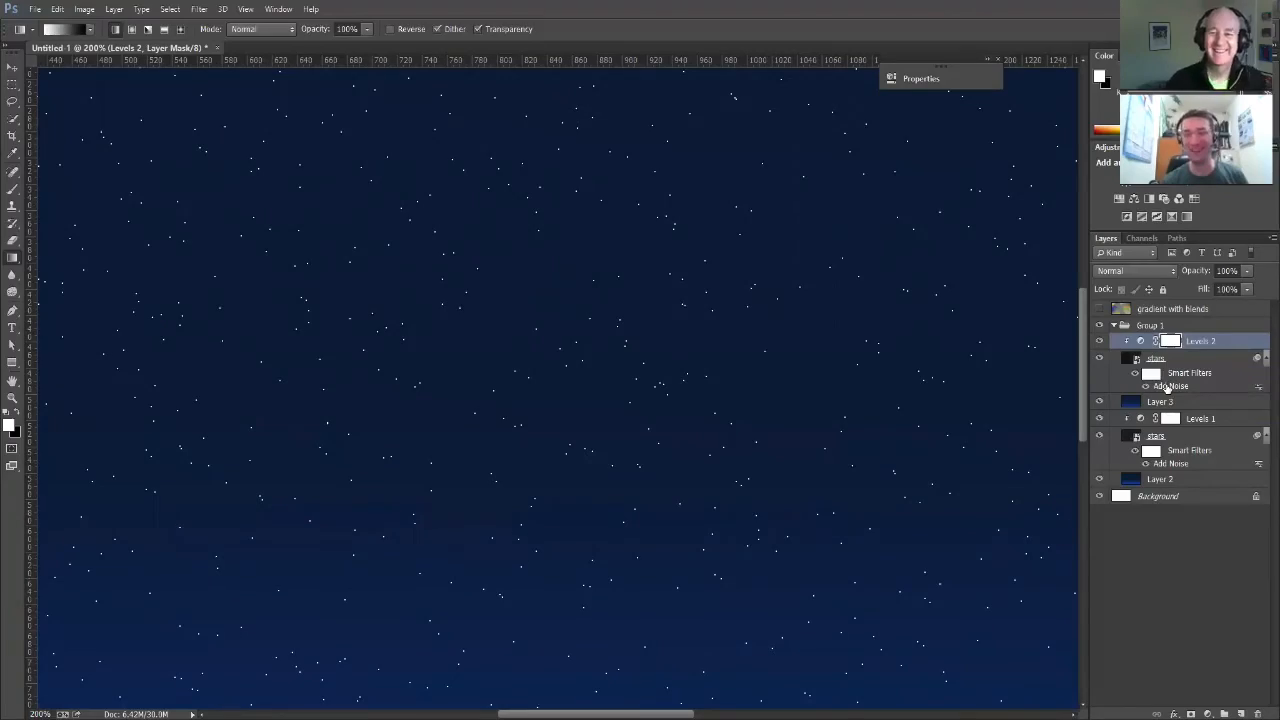
double_click(1168, 386)
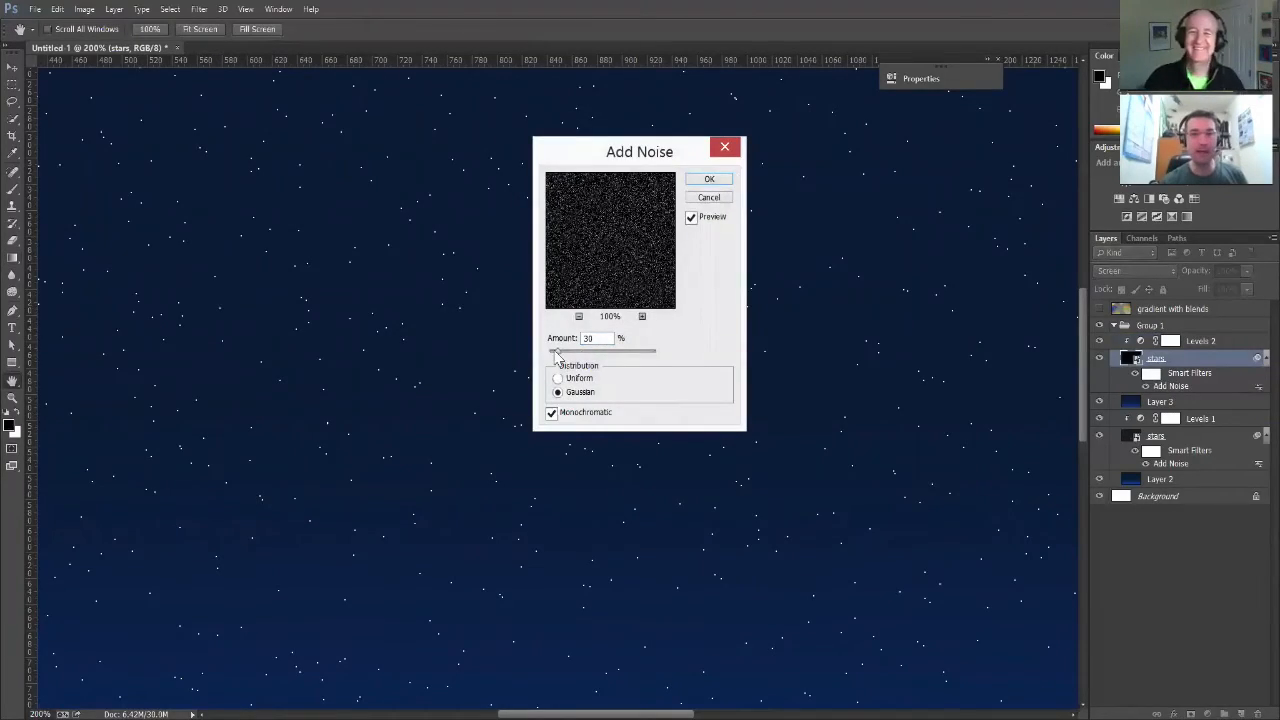
left_click_drag(556, 358, 576, 366)
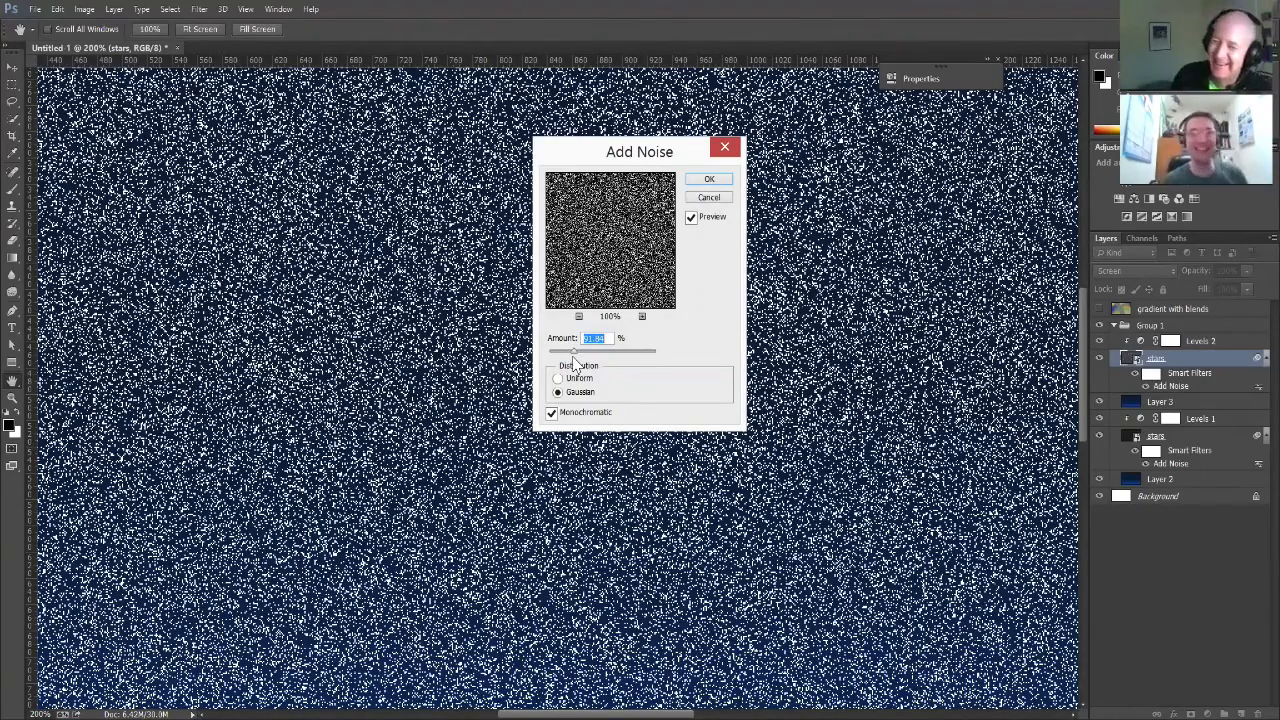
left_click_drag(574, 362, 560, 361)
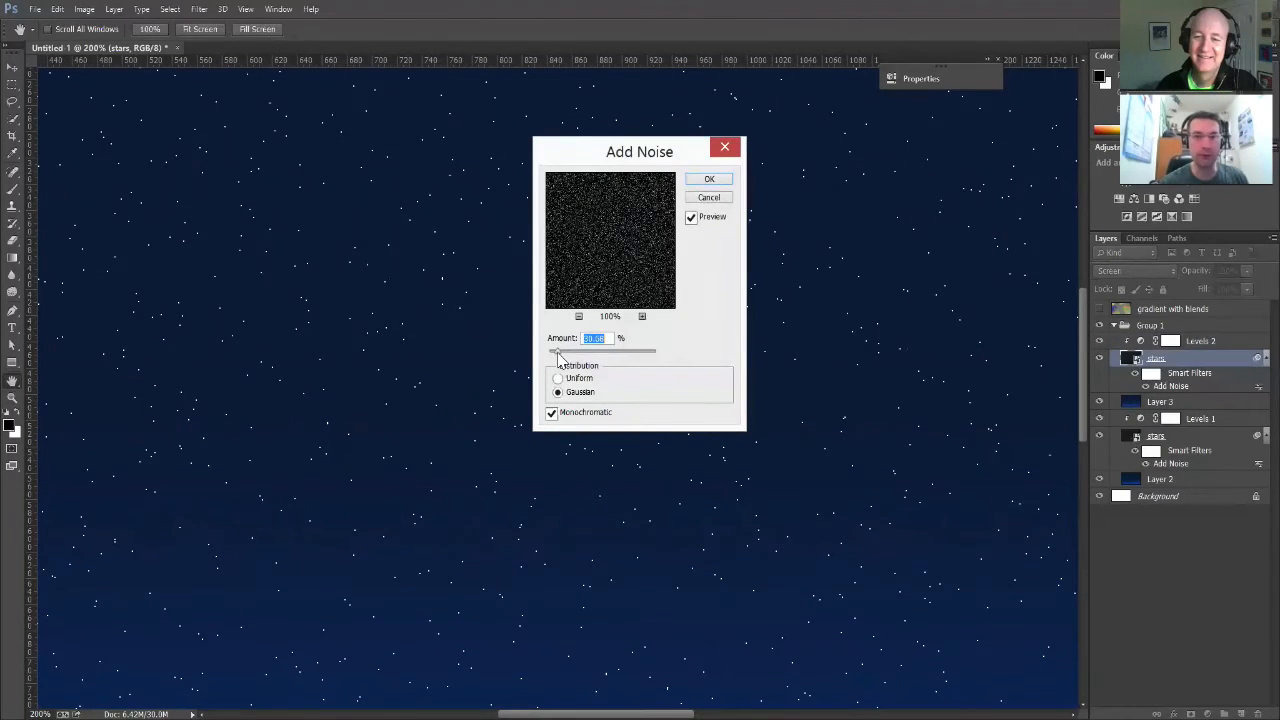
left_click_drag(558, 360, 557, 360)
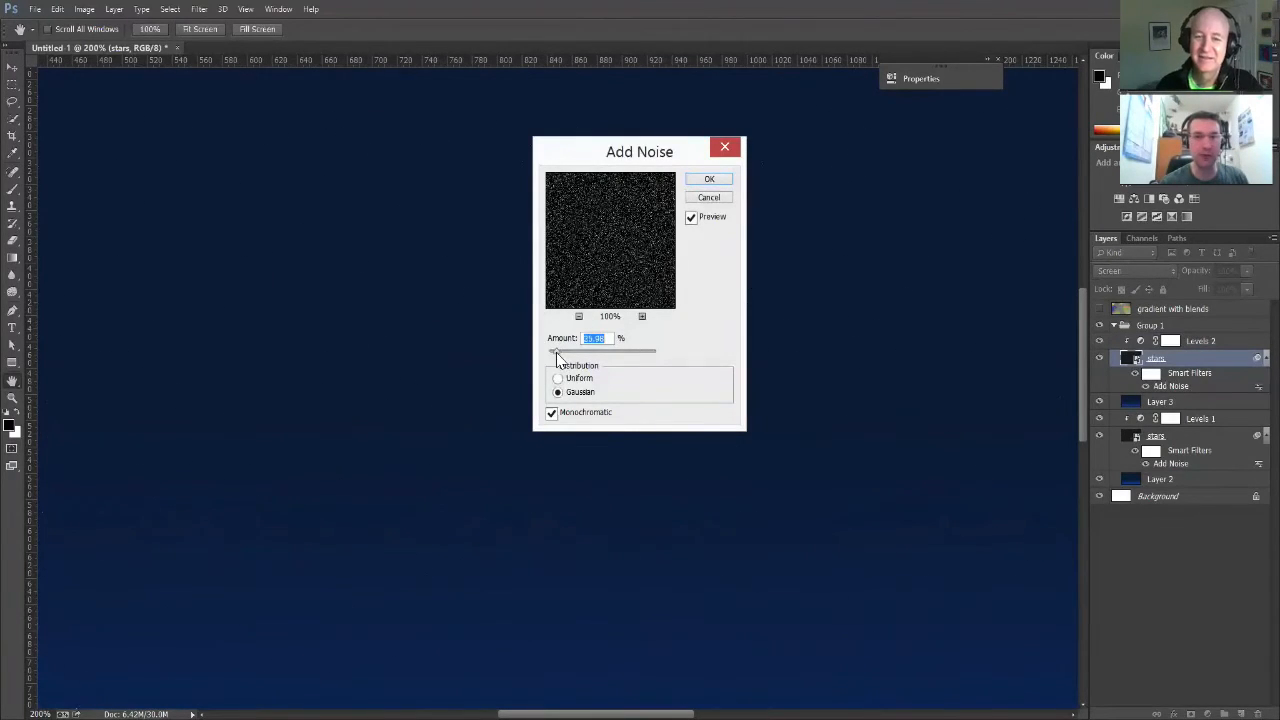
left_click(709, 179)
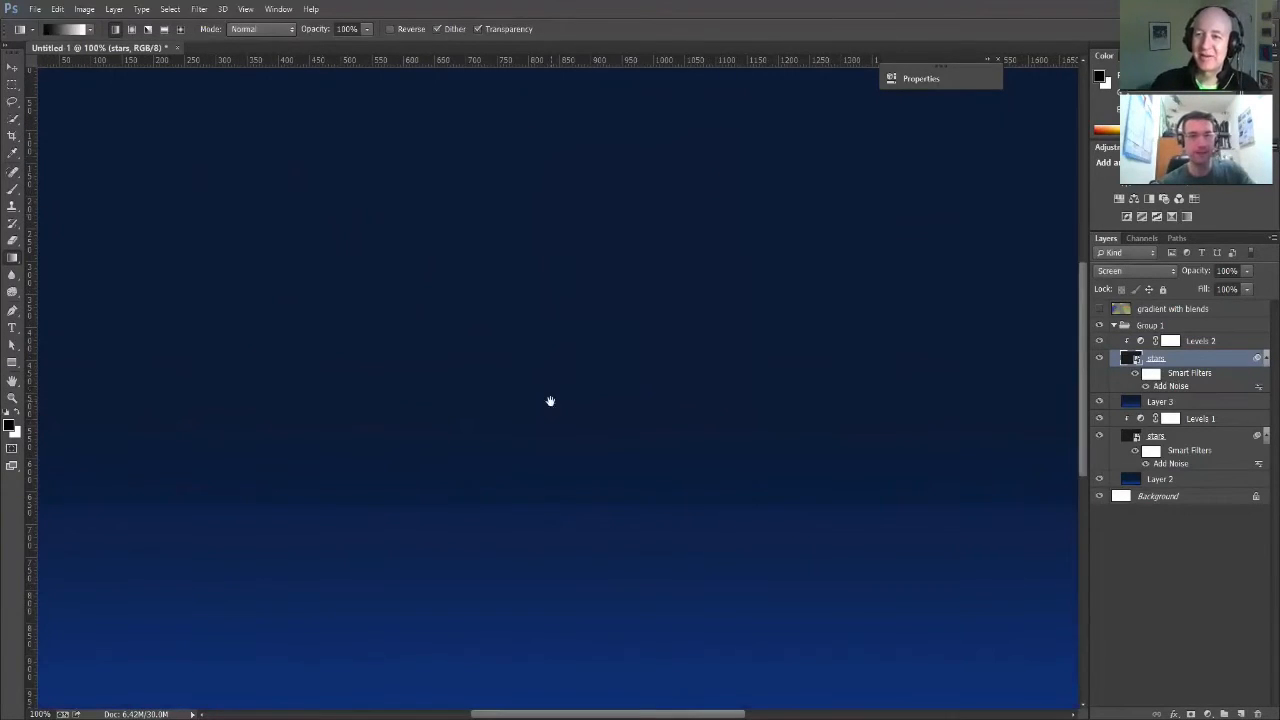
key("ctrl+0")
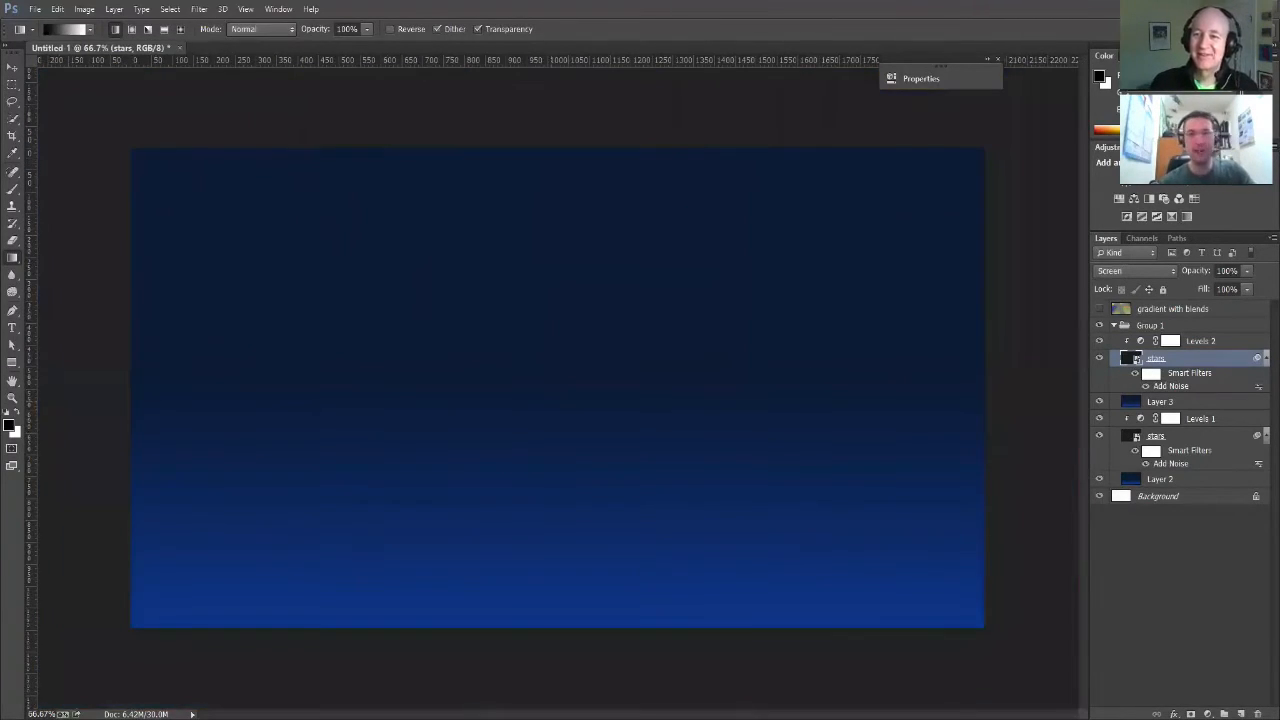
Set the Add Noise amount of the upper stars layer's smart filter to 29%.
double_click(1162, 387)
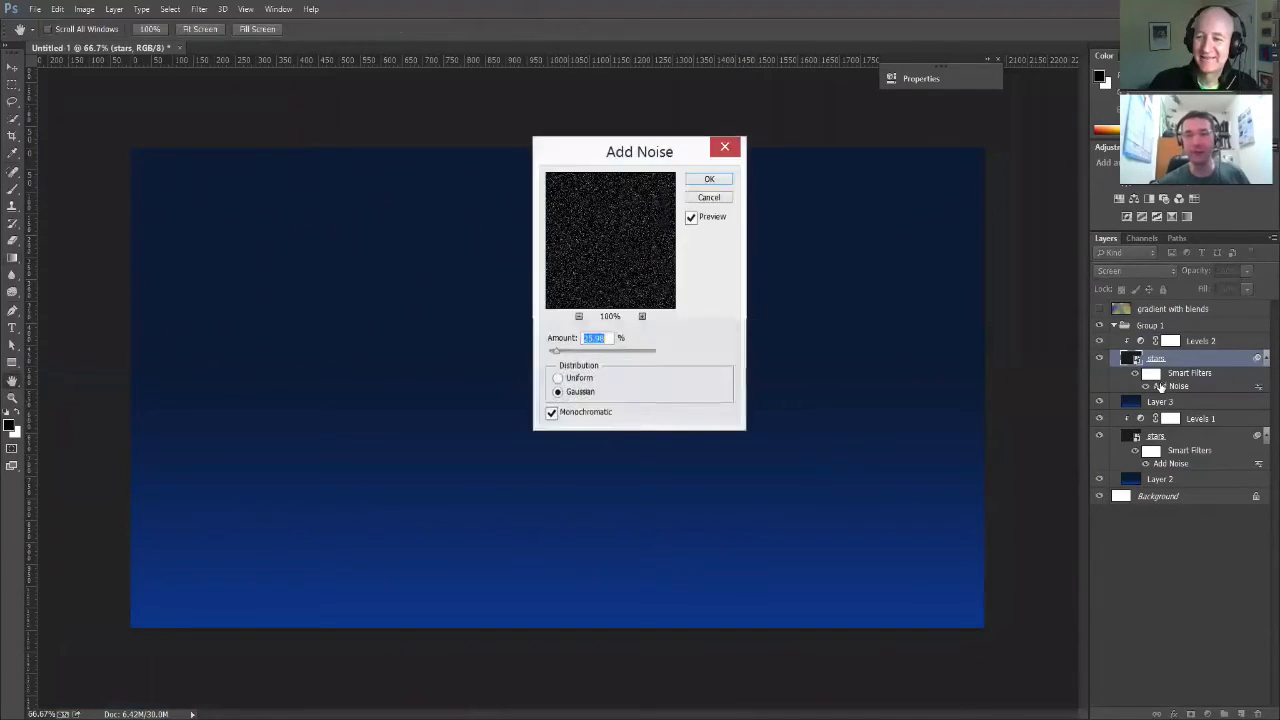
left_click(604, 339)
double_click(600, 338)
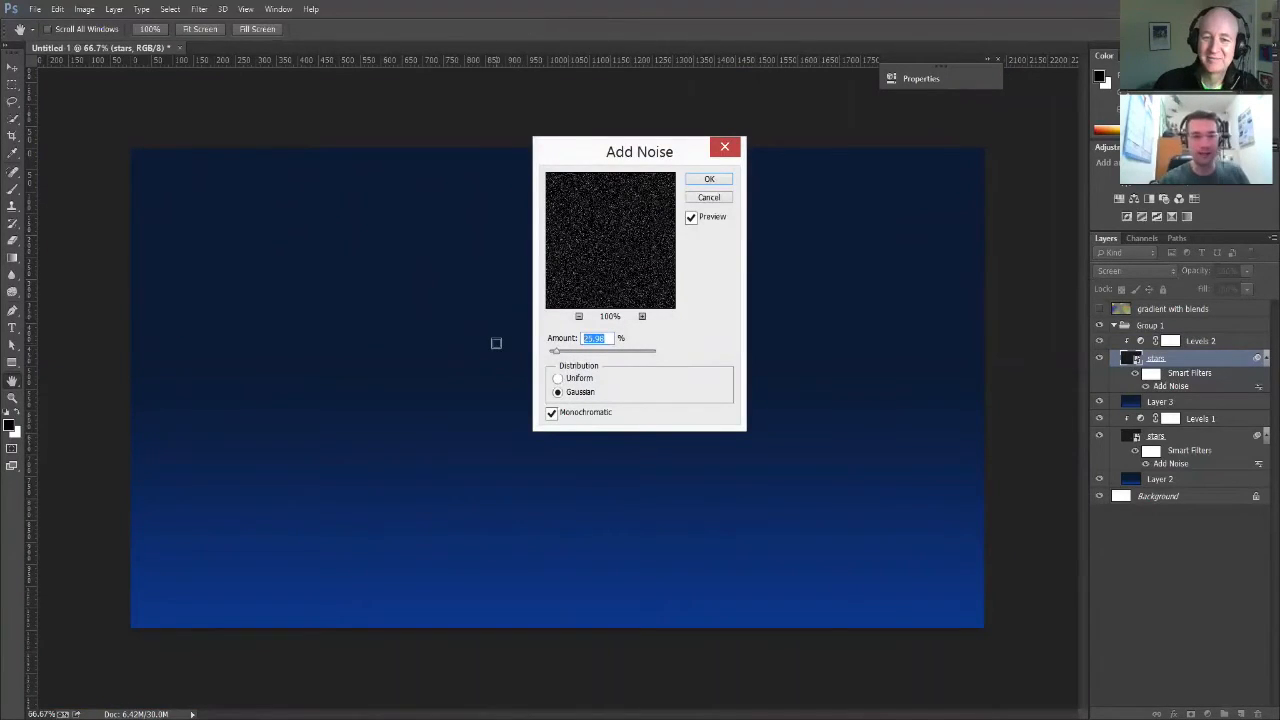
type("29")
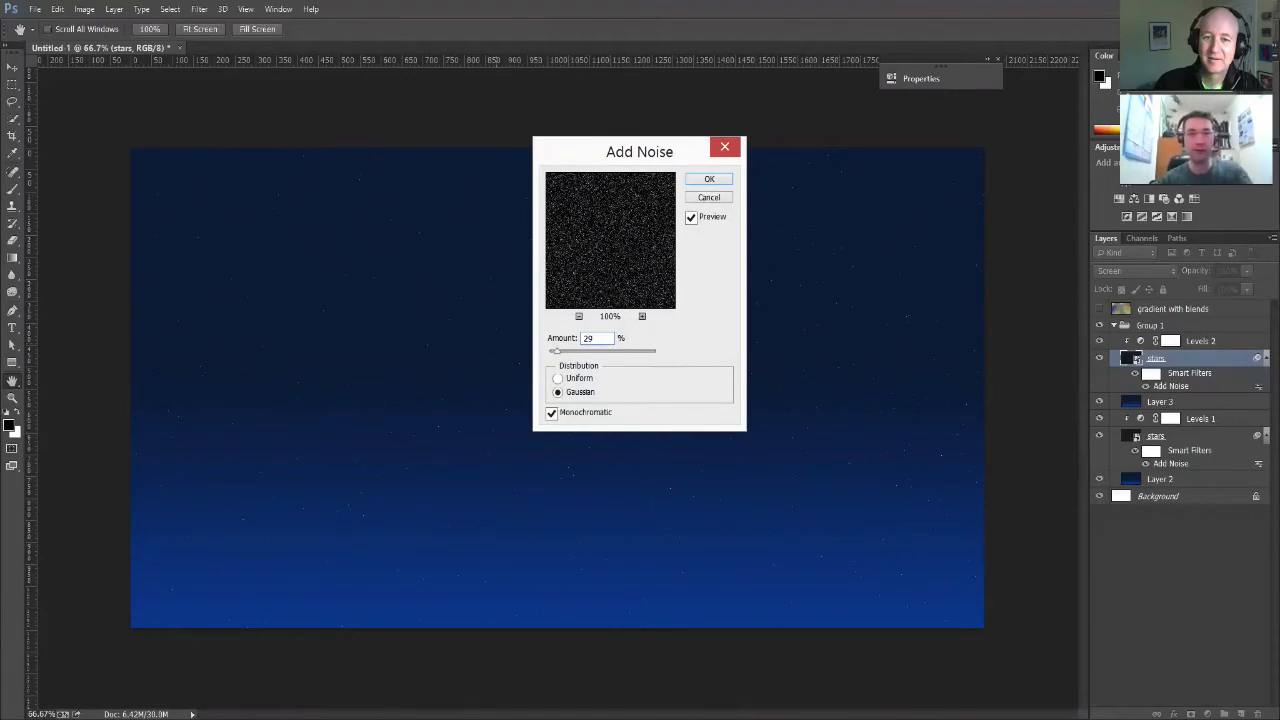
left_click(708, 179)
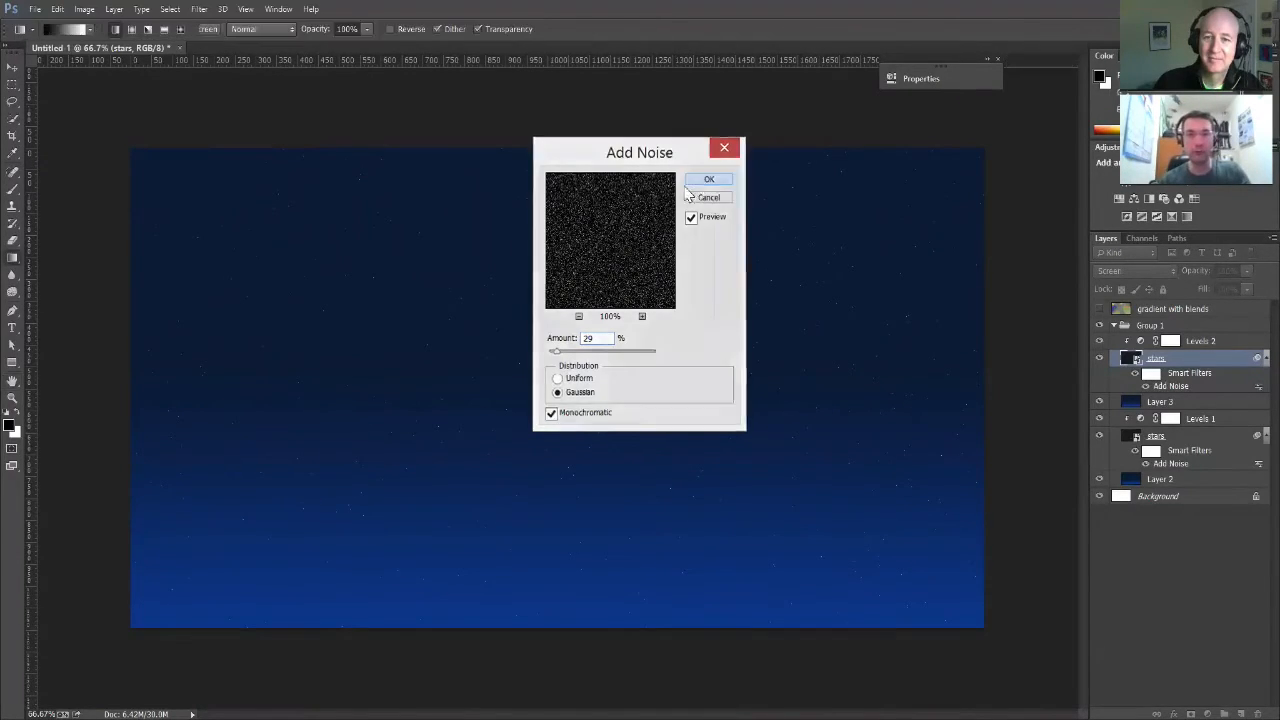
Lower the upper stars layer's opacity to 64% to dim the stars.
left_click(496, 316)
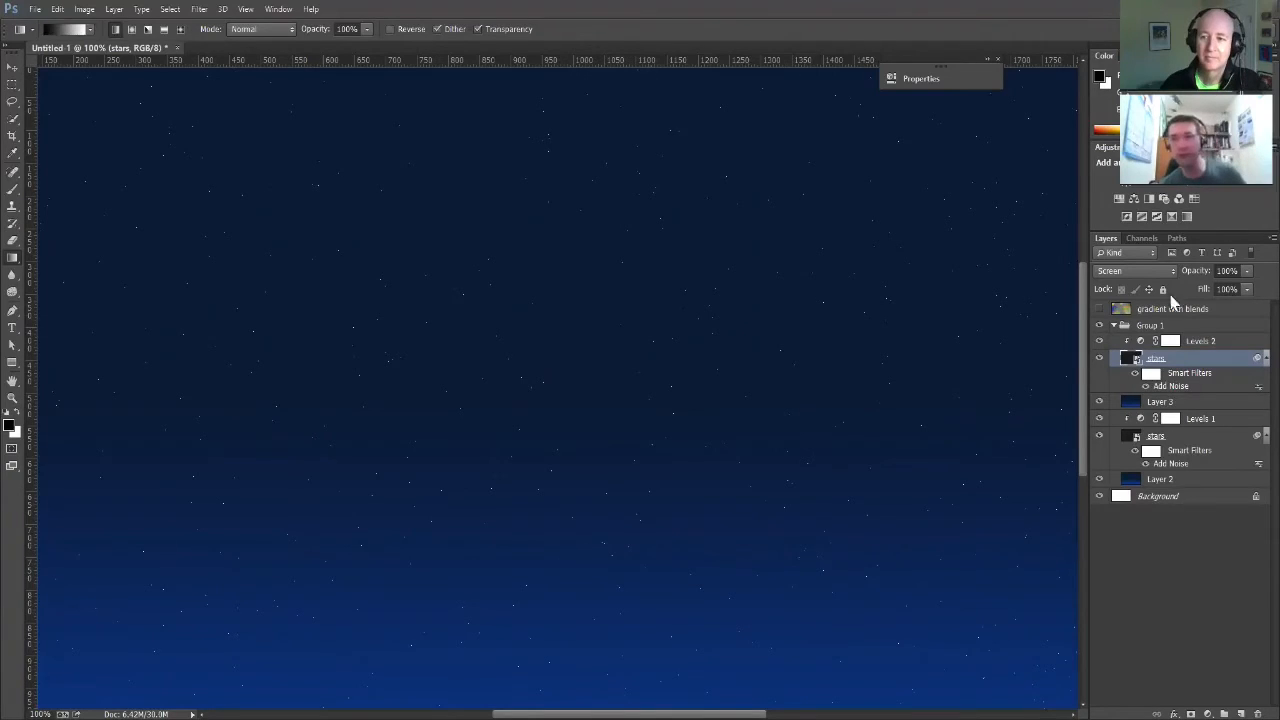
left_click(1246, 270)
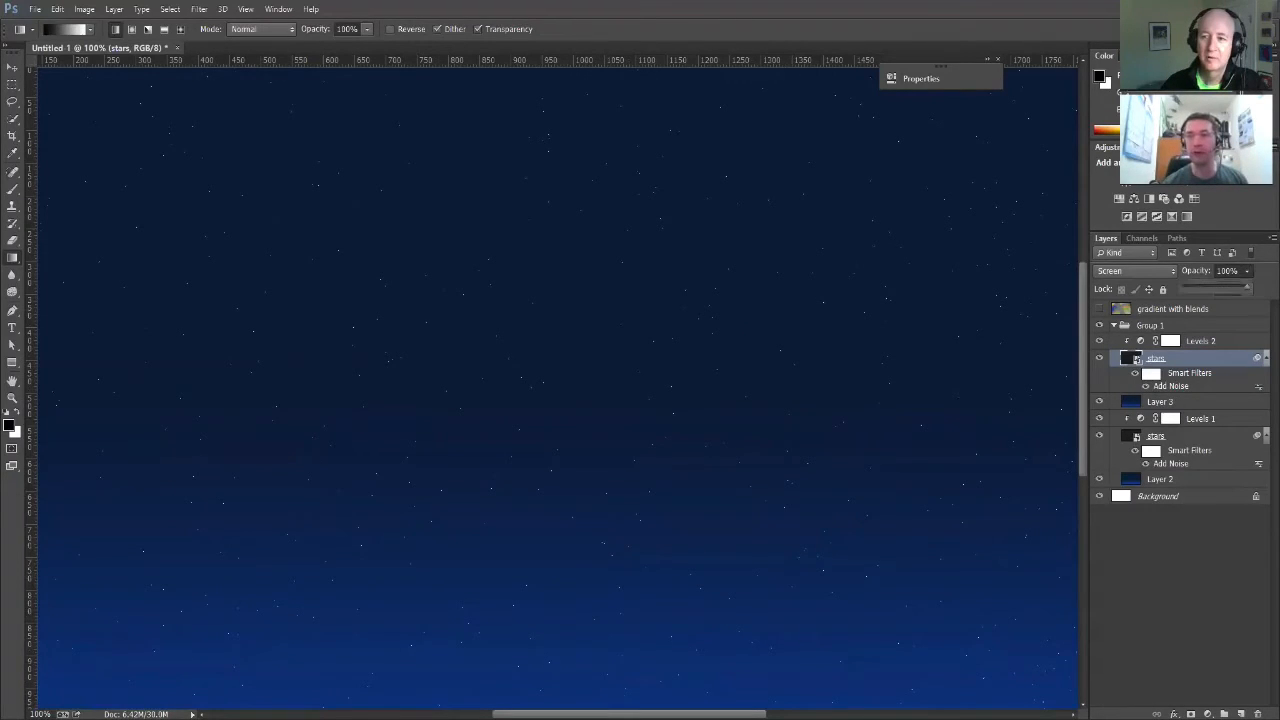
left_click_drag(1246, 287, 1222, 287)
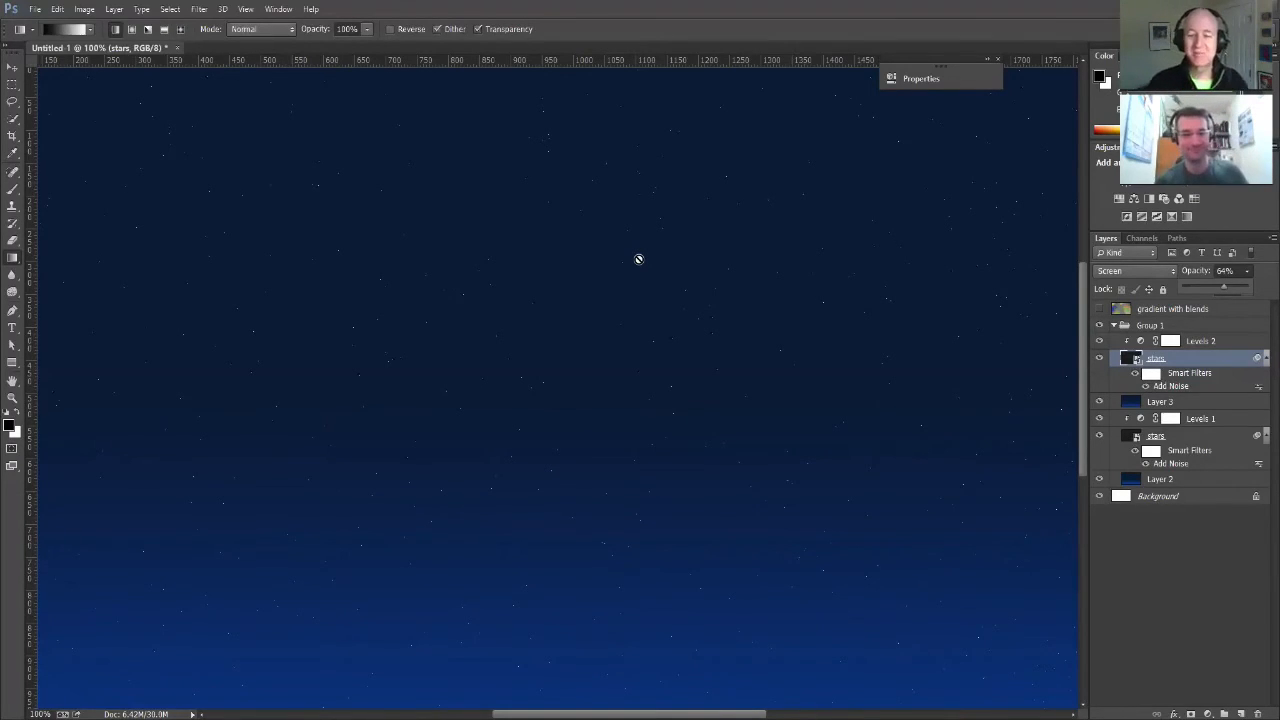
key("ctrl+minus")
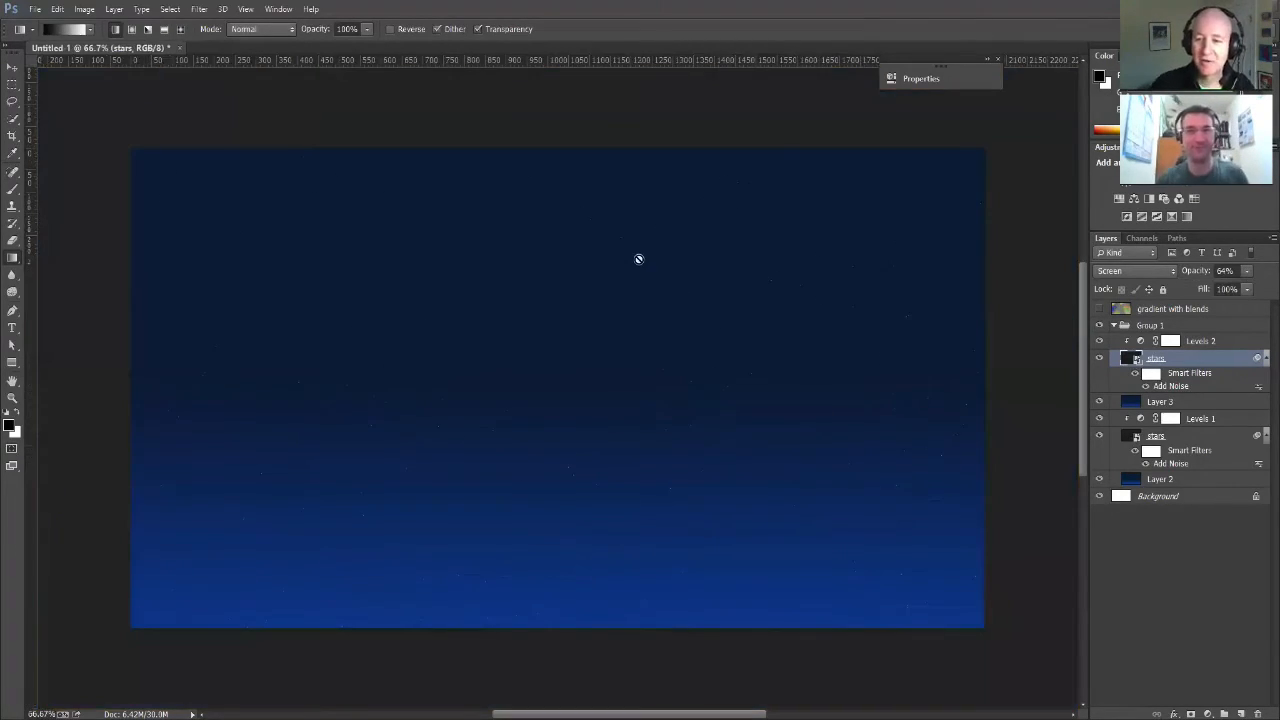